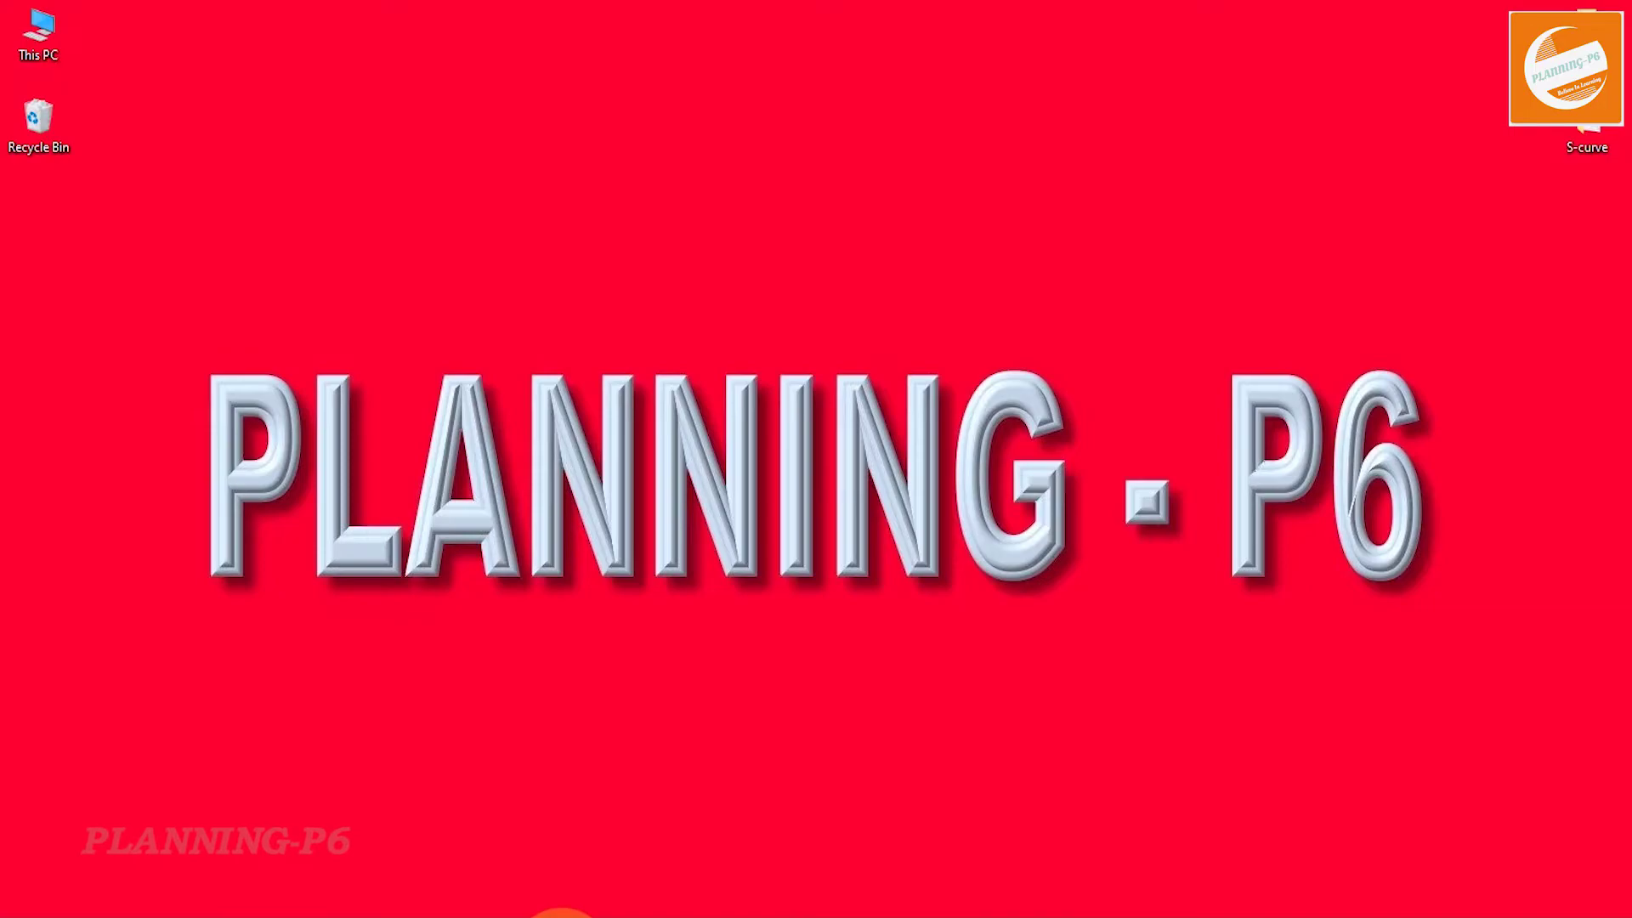
Step: Switch to Primavera P6 and schedule the Villa Project, applying the selected data date of 20-Jul-21 to all open projects
{"action": "left_click", "coordinate": [560, 907]}
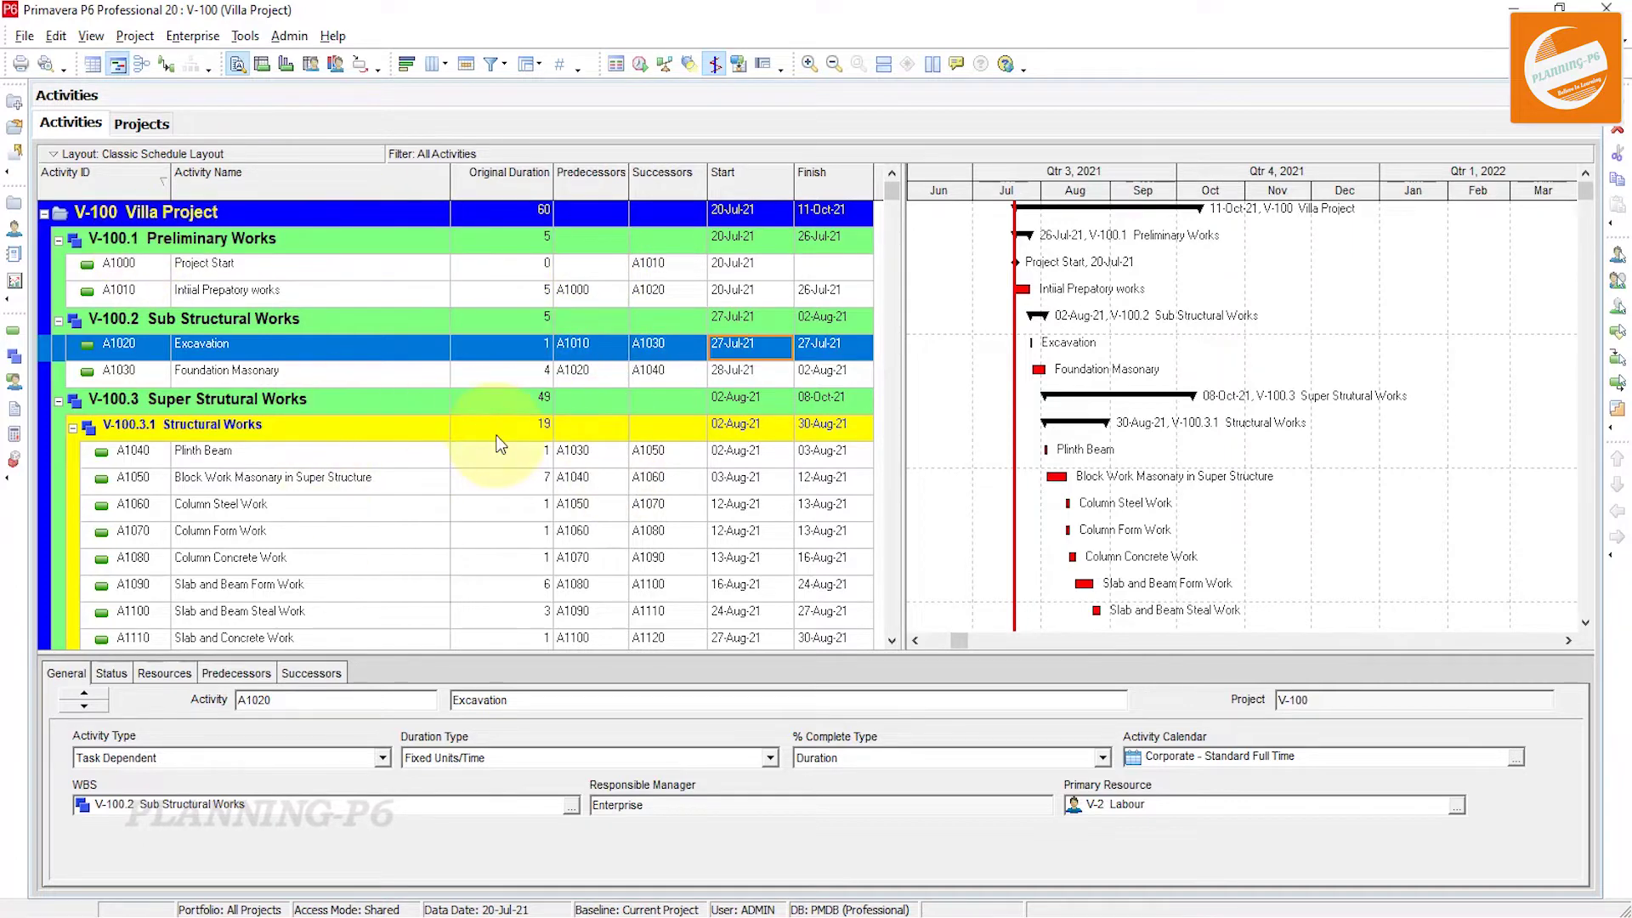
{"action": "scroll", "coordinate": [497, 444], "scroll_direction": "down", "scroll_amount": 1}
{"action": "scroll", "coordinate": [492, 388], "scroll_direction": "up", "scroll_amount": 1}
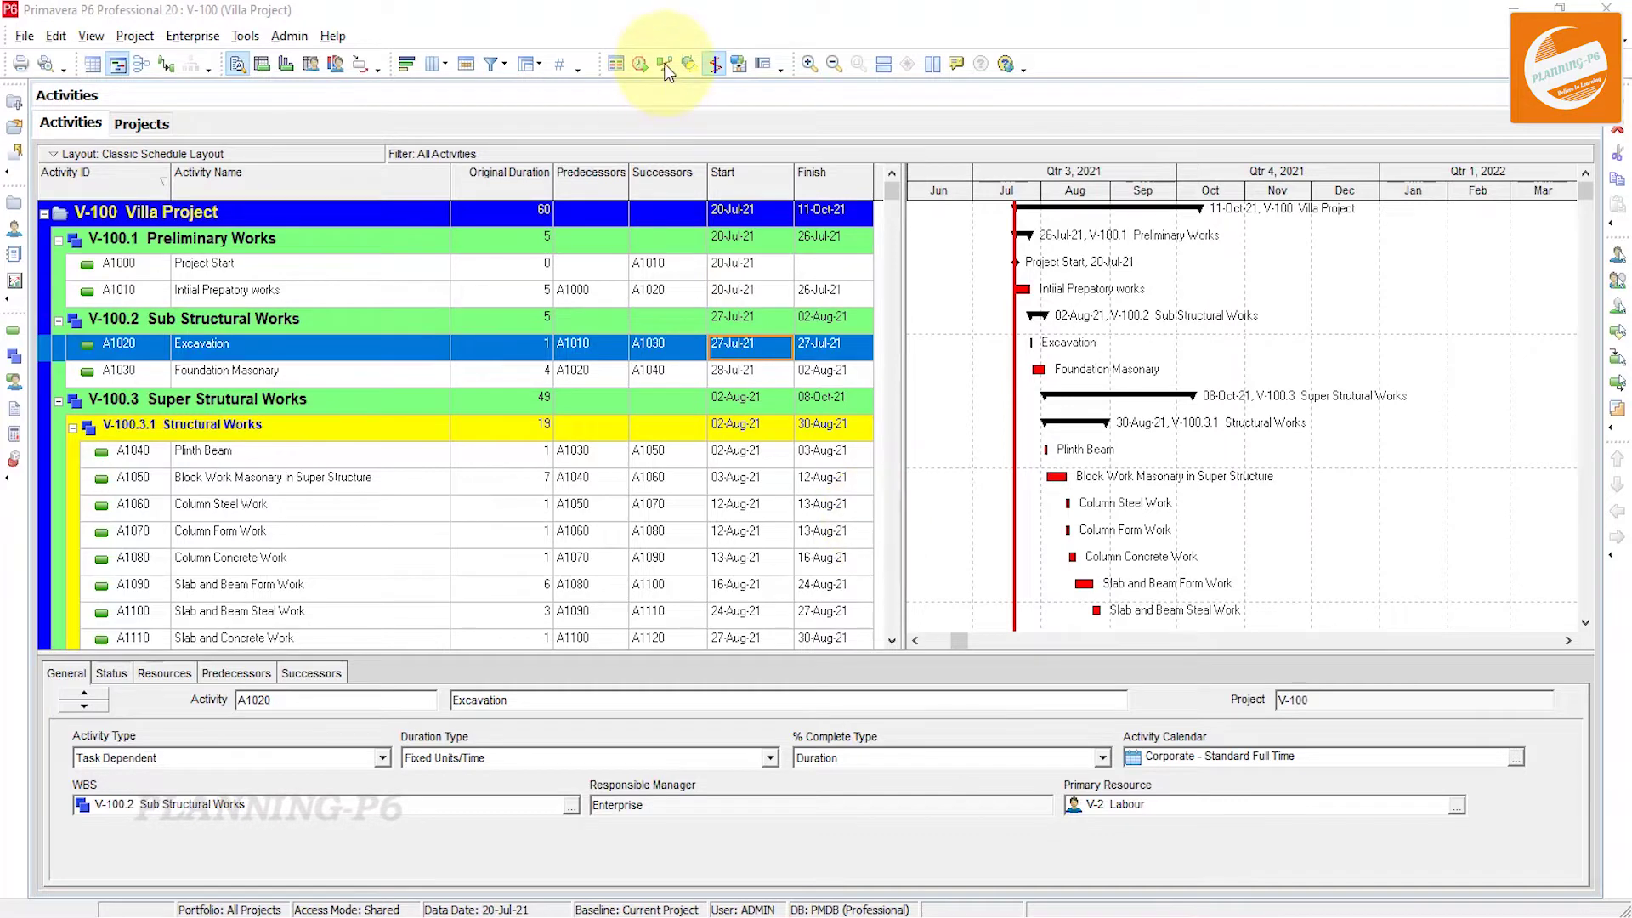
{"action": "left_click", "coordinate": [640, 63]}
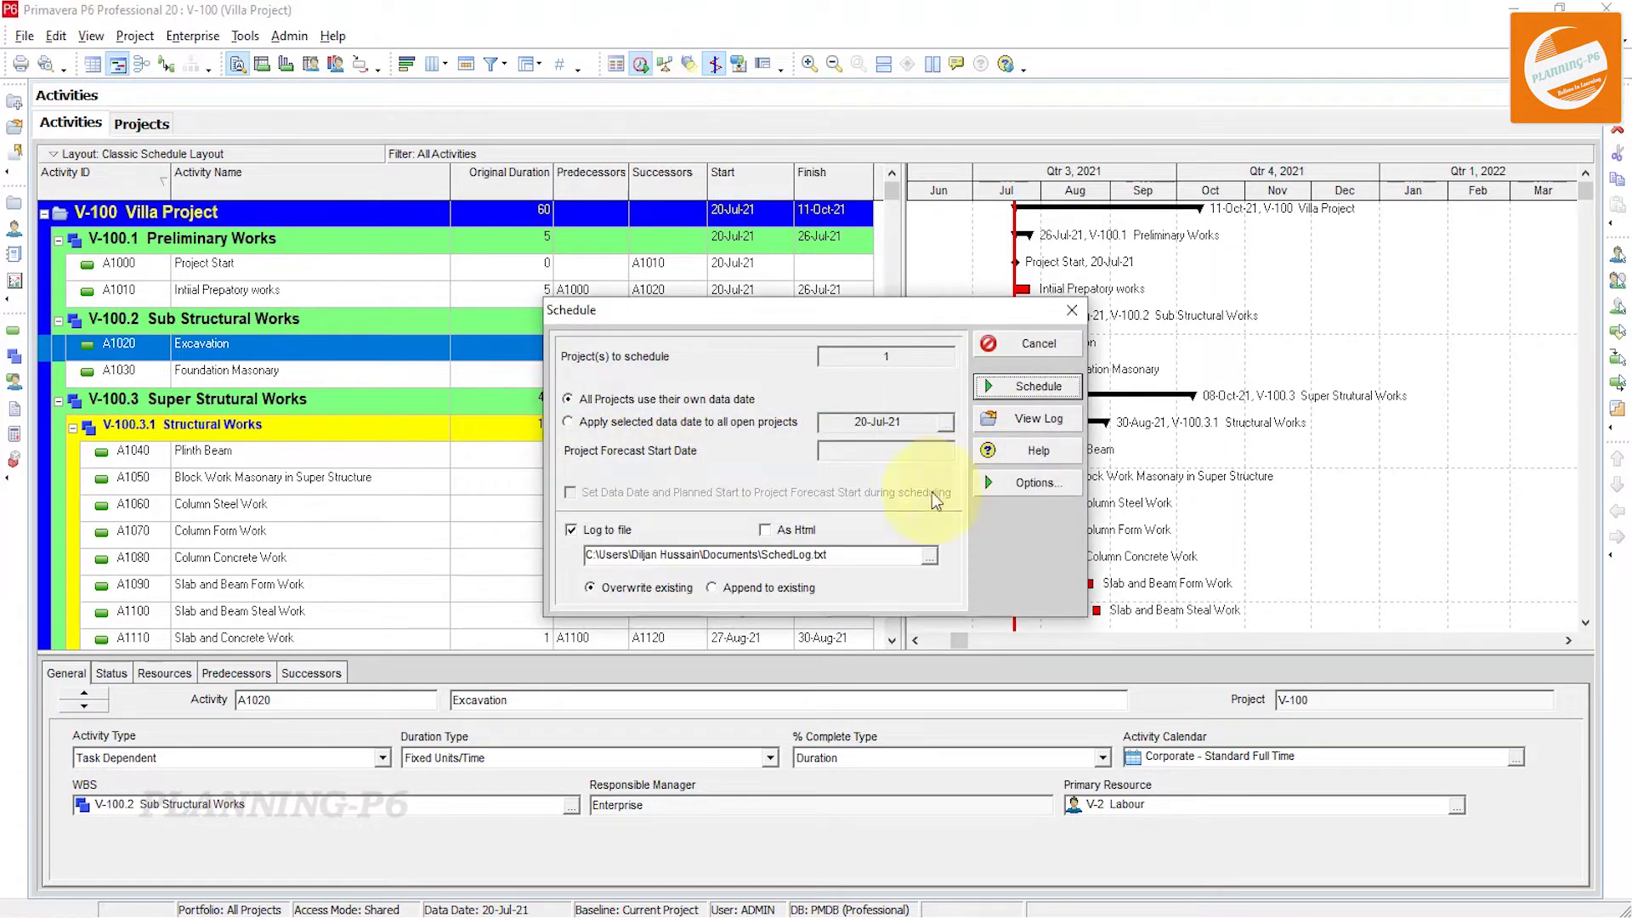
{"action": "left_click", "coordinate": [650, 421]}
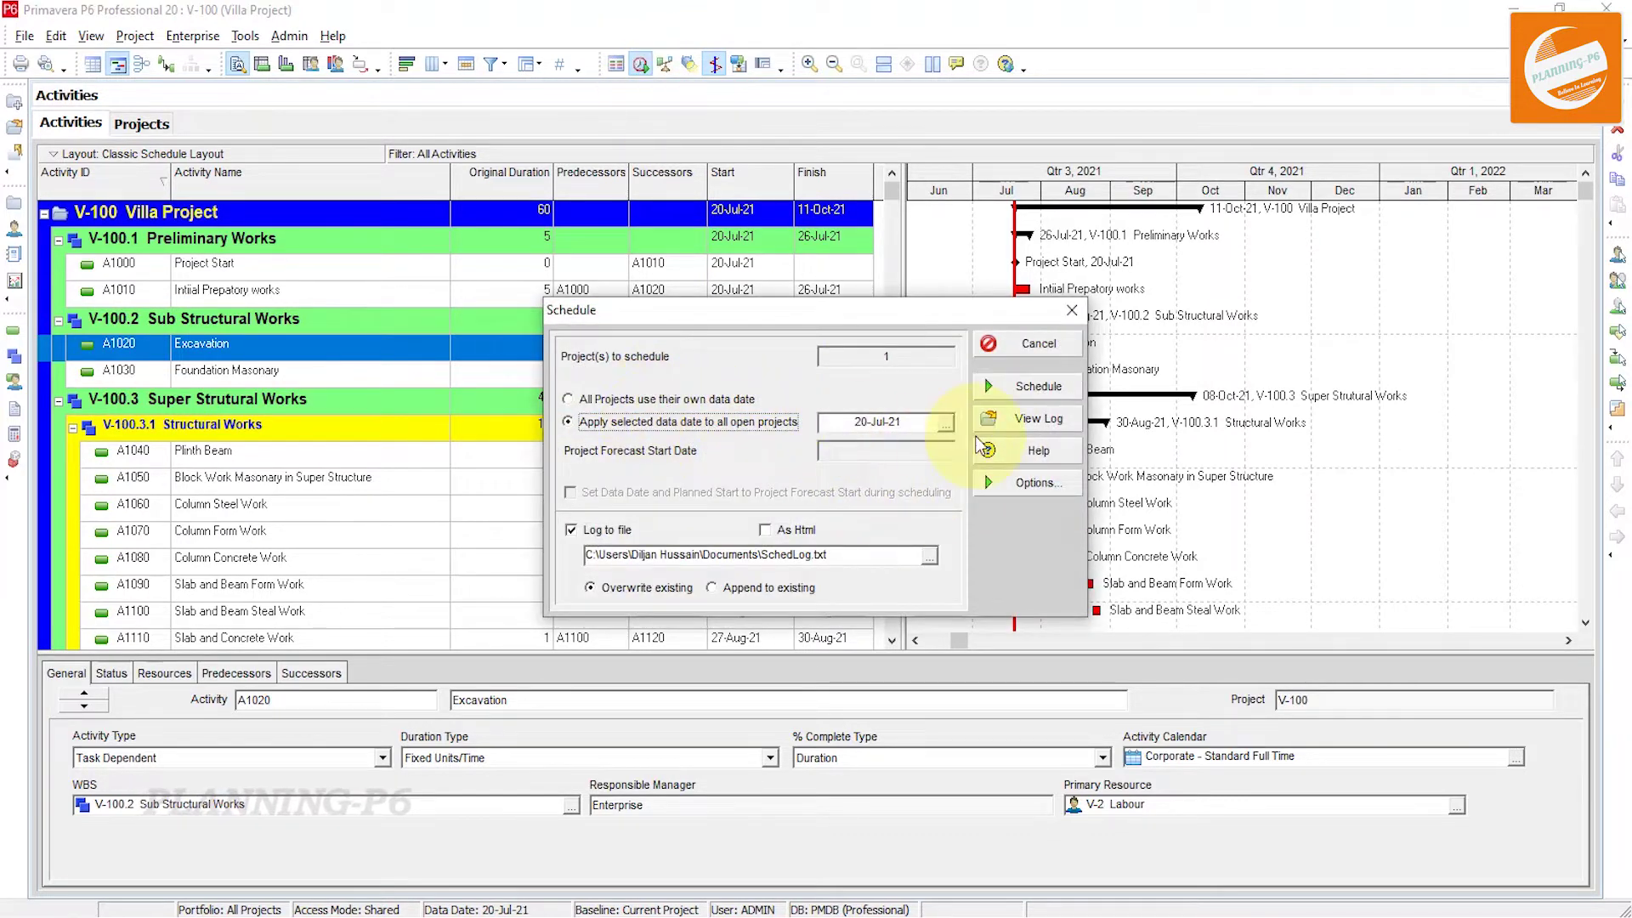
{"action": "left_click", "coordinate": [1004, 390]}
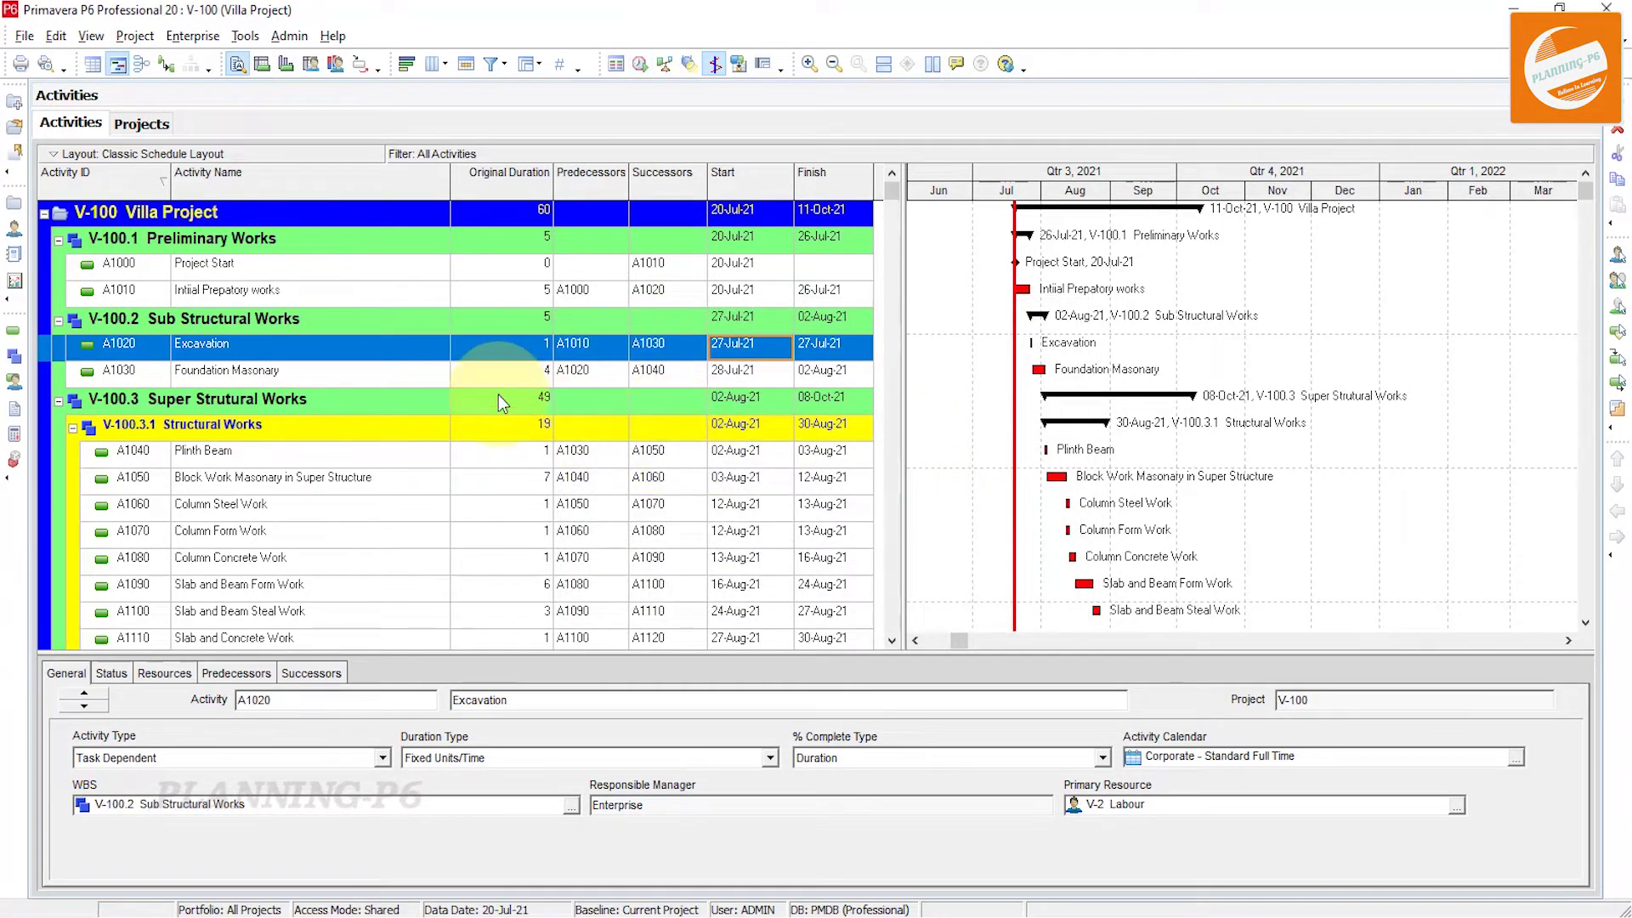
Step: Set up a Spreadsheet (XLSX) export of Activity Relationships for project V-100, Villa Project
{"action": "left_click", "coordinate": [25, 38]}
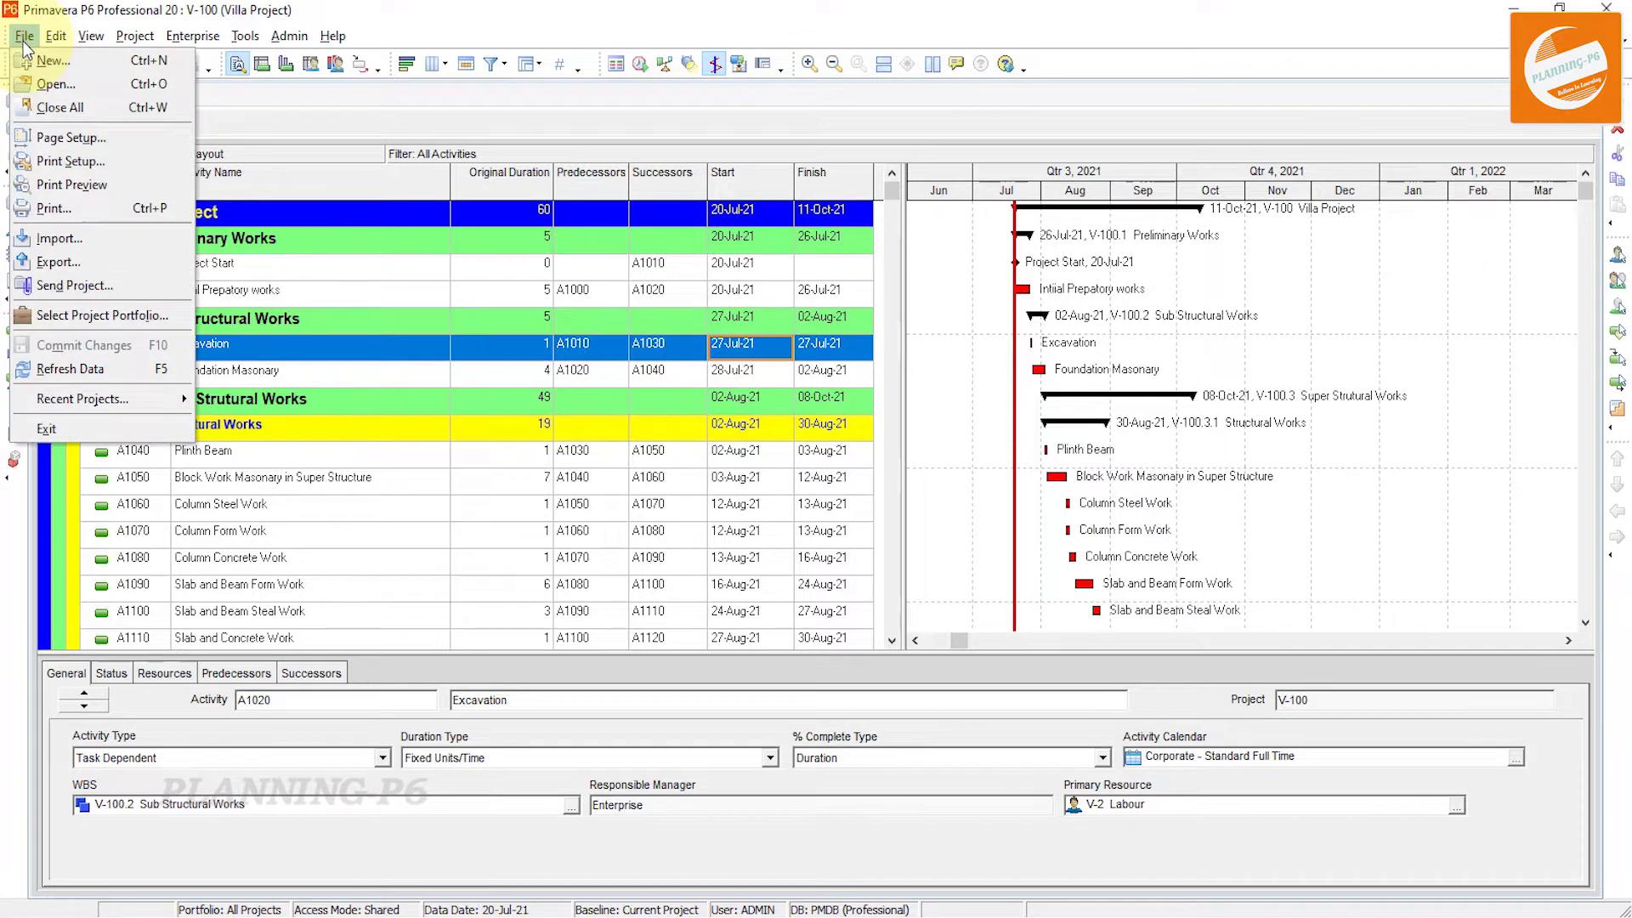
{"action": "left_click", "coordinate": [60, 264]}
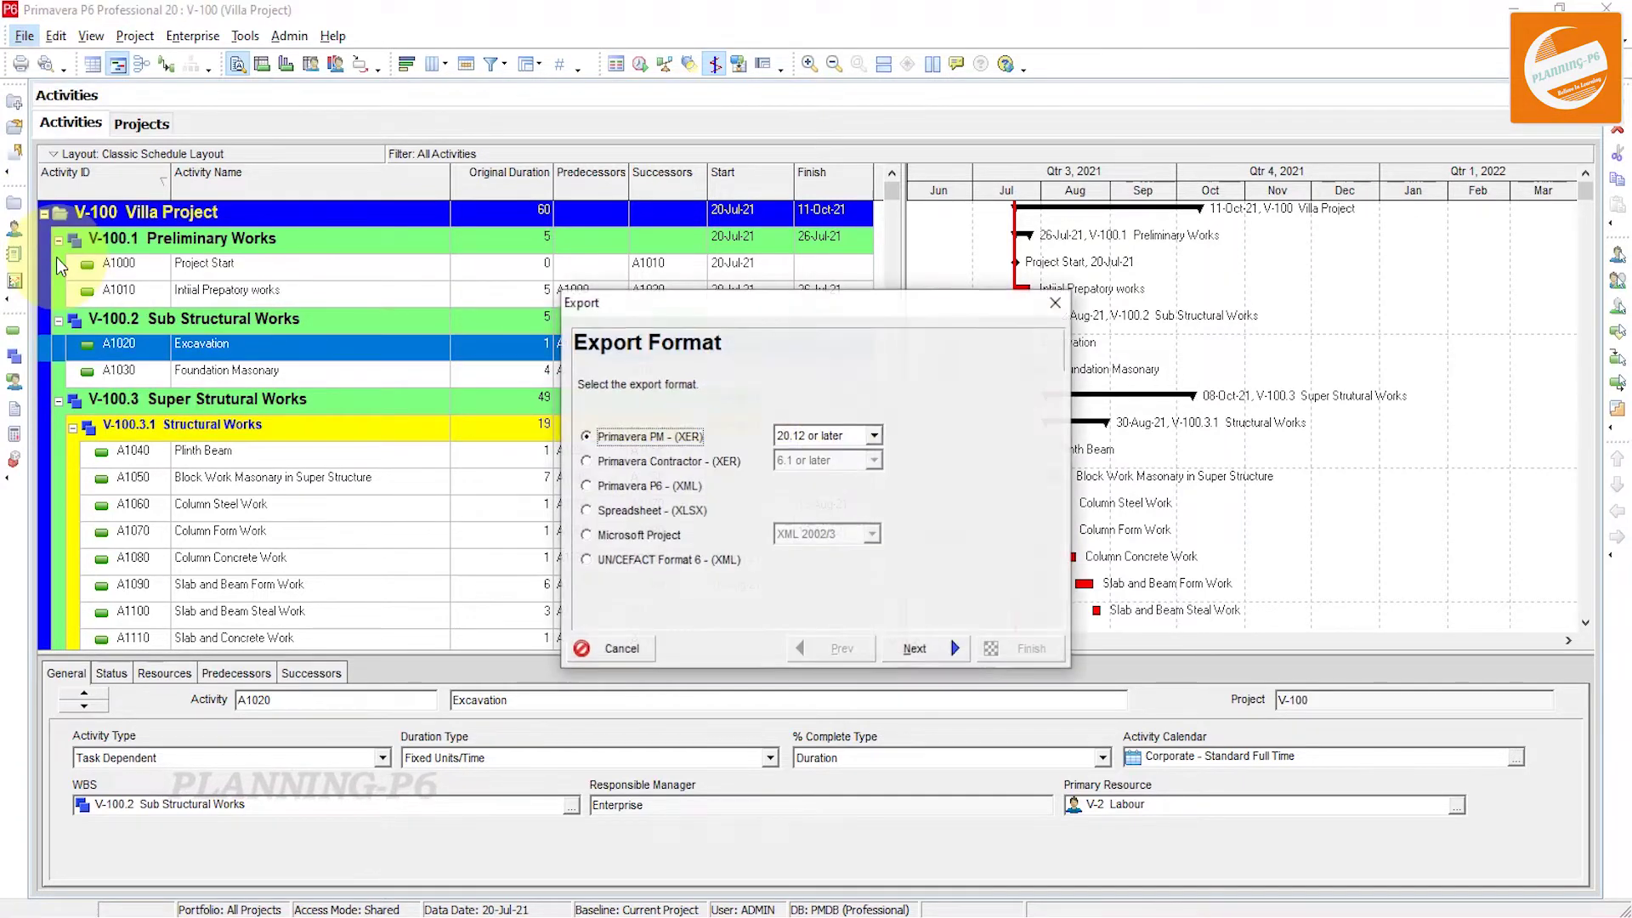
{"action": "left_click", "coordinate": [642, 515]}
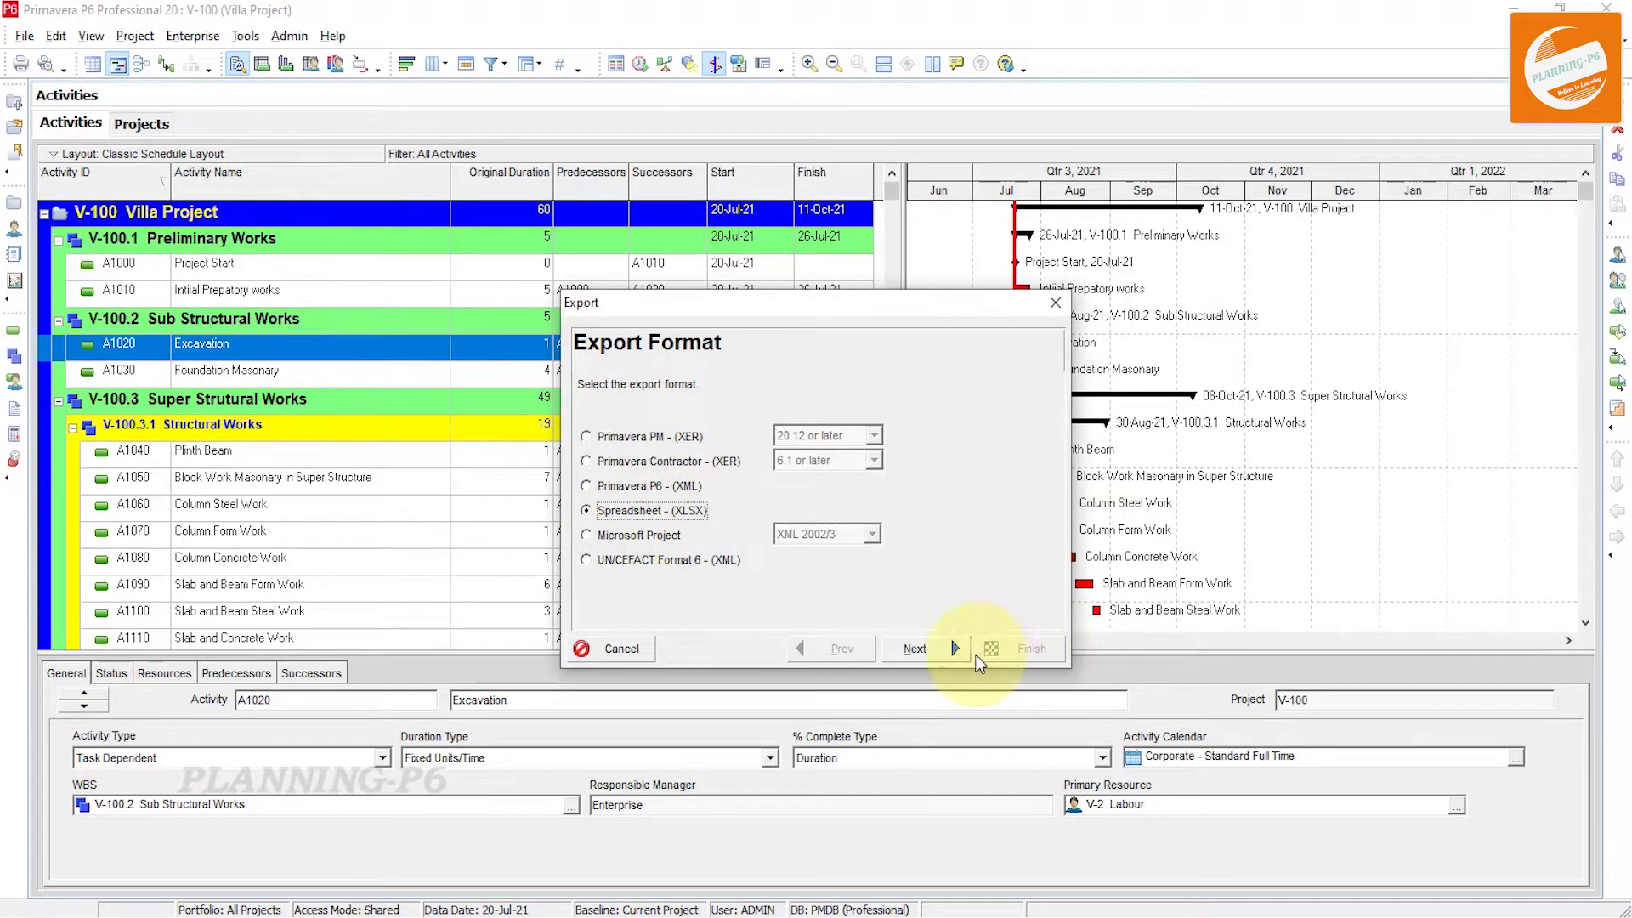
{"action": "left_click", "coordinate": [935, 651]}
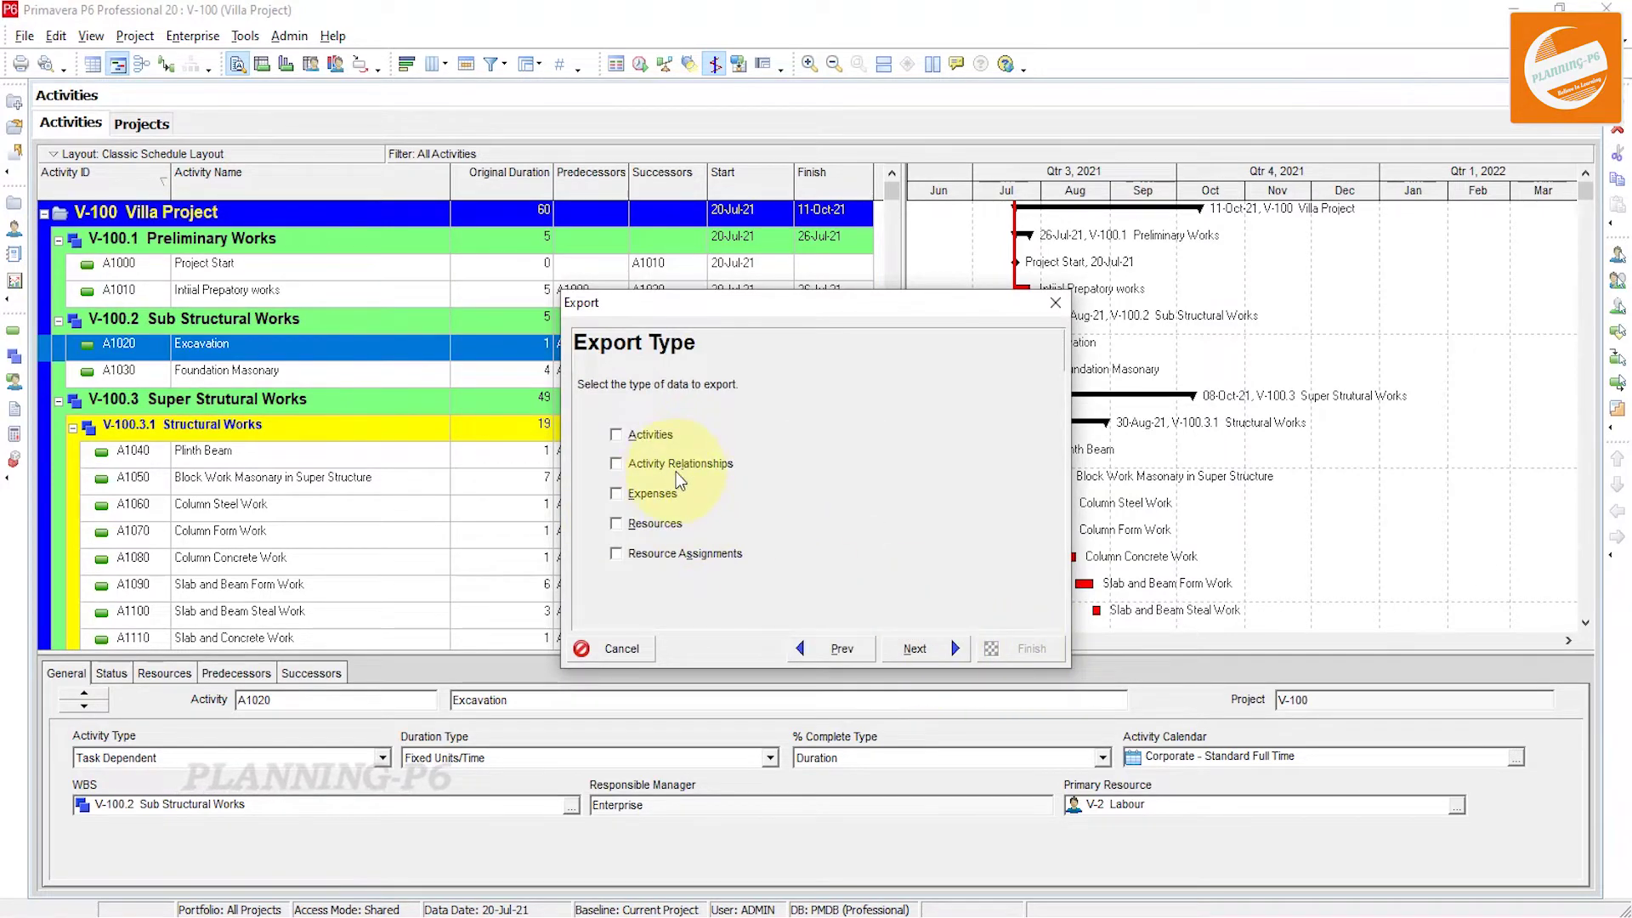
{"action": "left_click", "coordinate": [656, 462]}
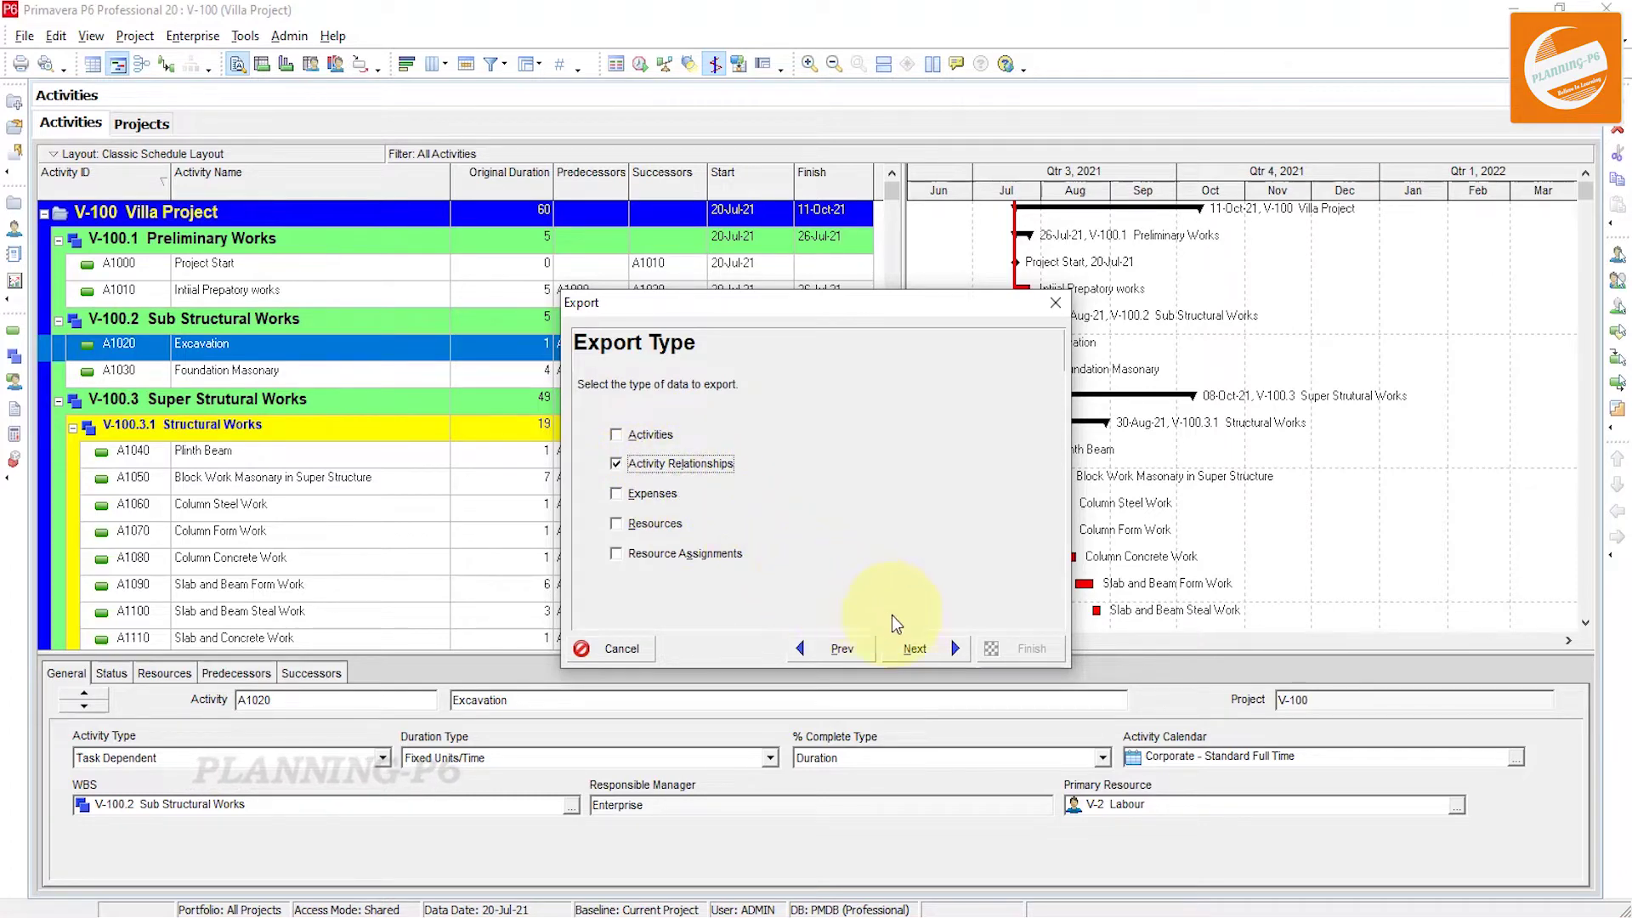
{"action": "left_click", "coordinate": [916, 649]}
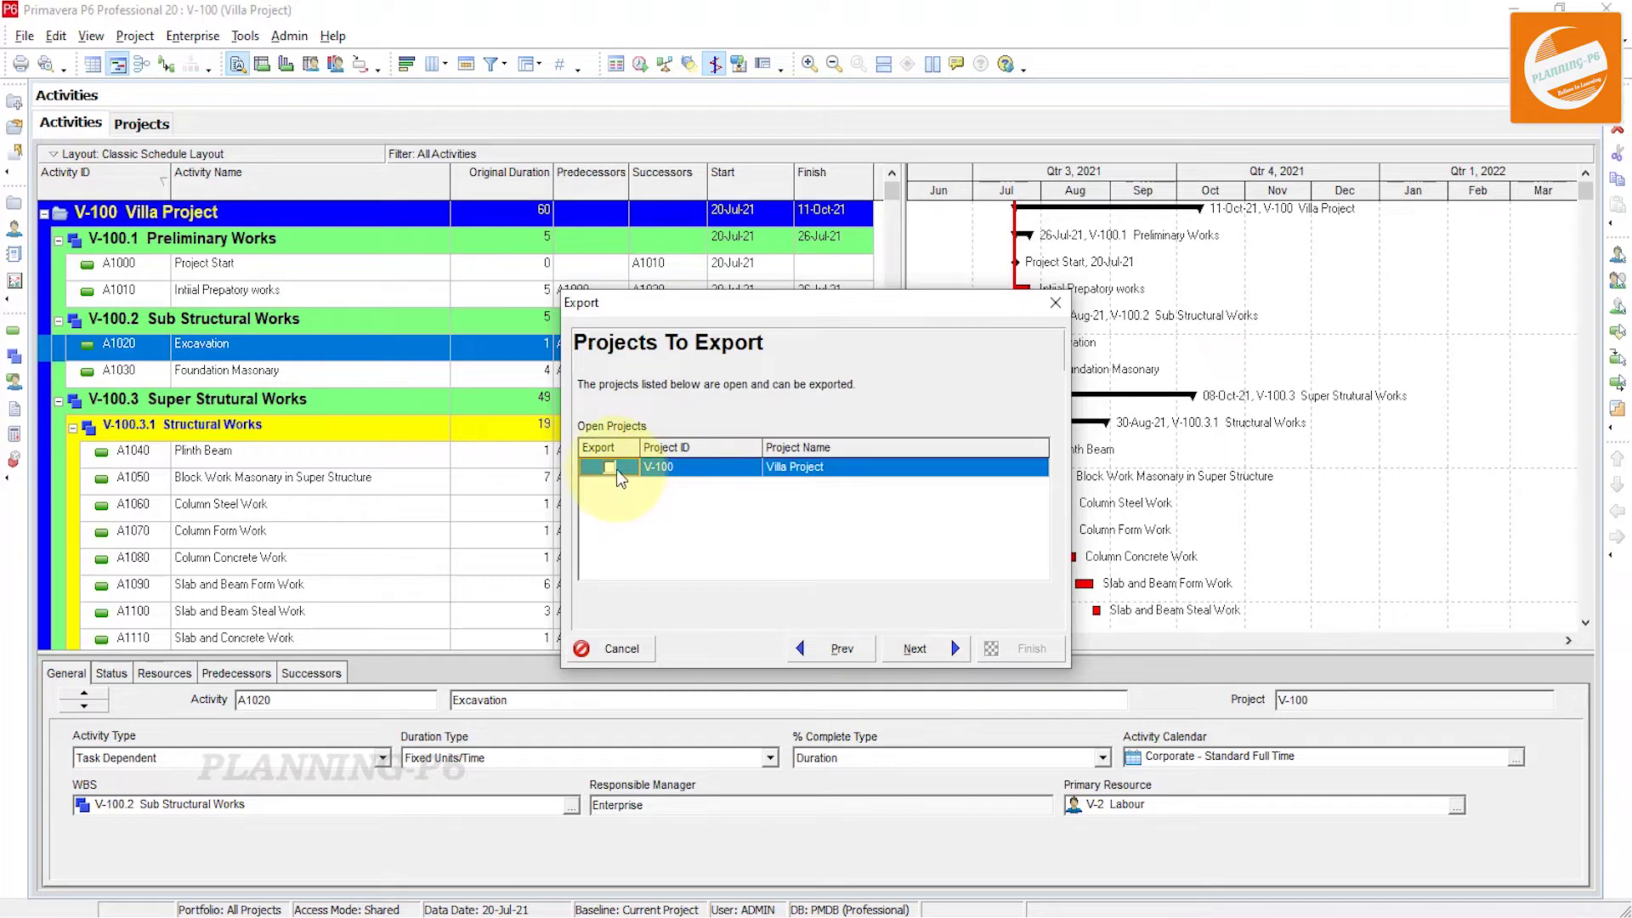
{"action": "left_click", "coordinate": [908, 648]}
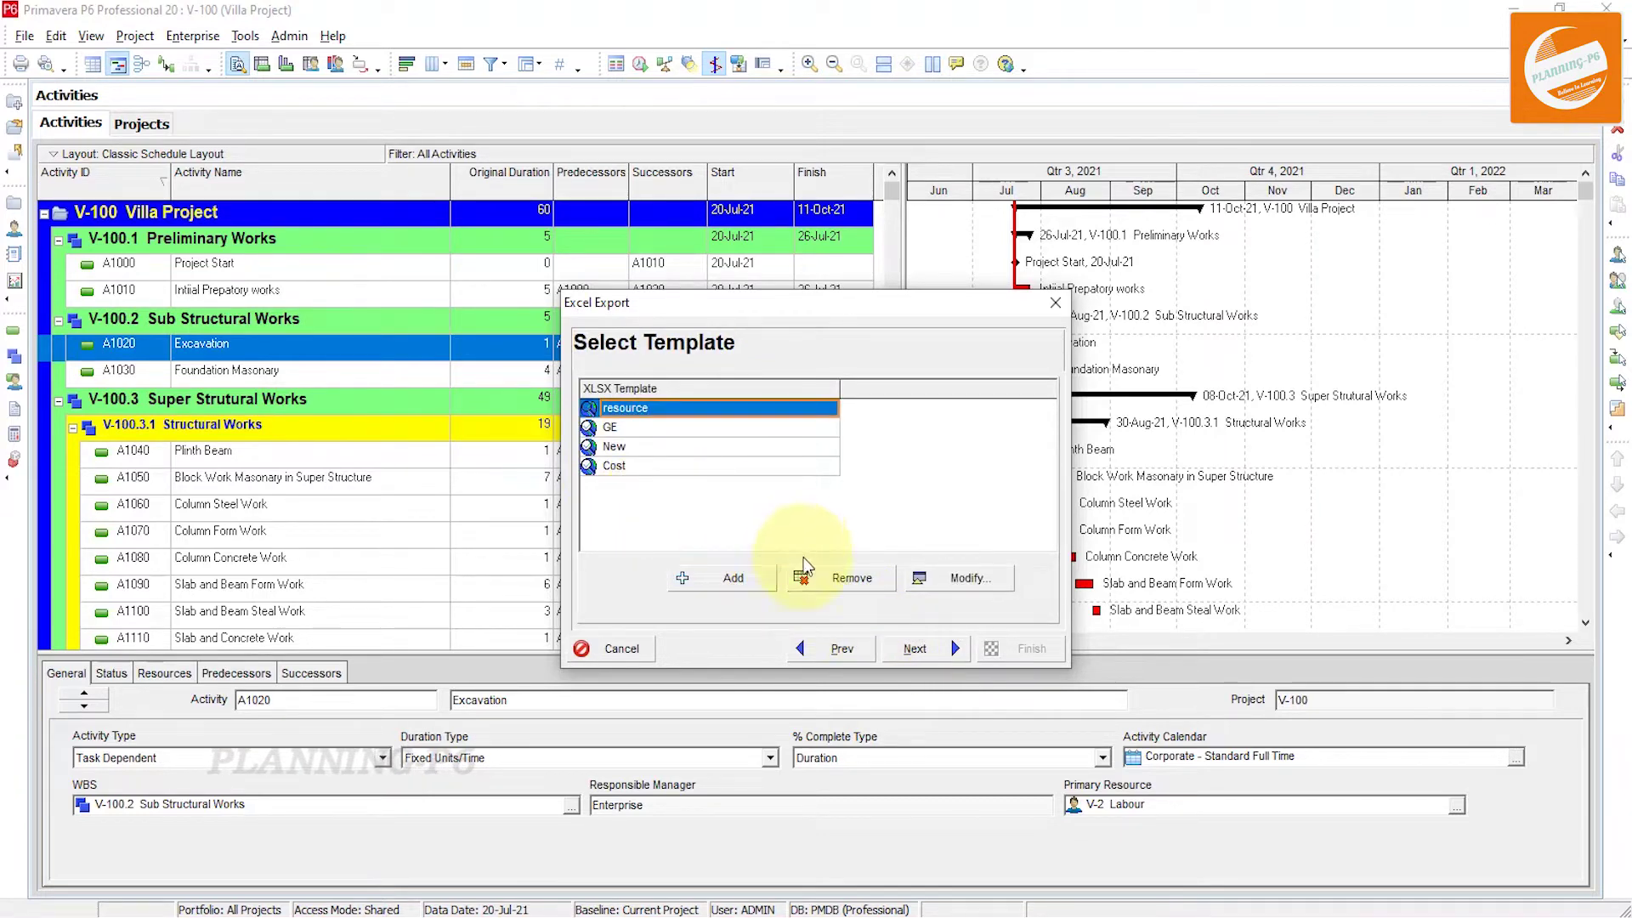
Step: Add a new export template and name it Relationships
{"action": "left_click", "coordinate": [724, 581]}
{"action": "double_click", "coordinate": [625, 485]}
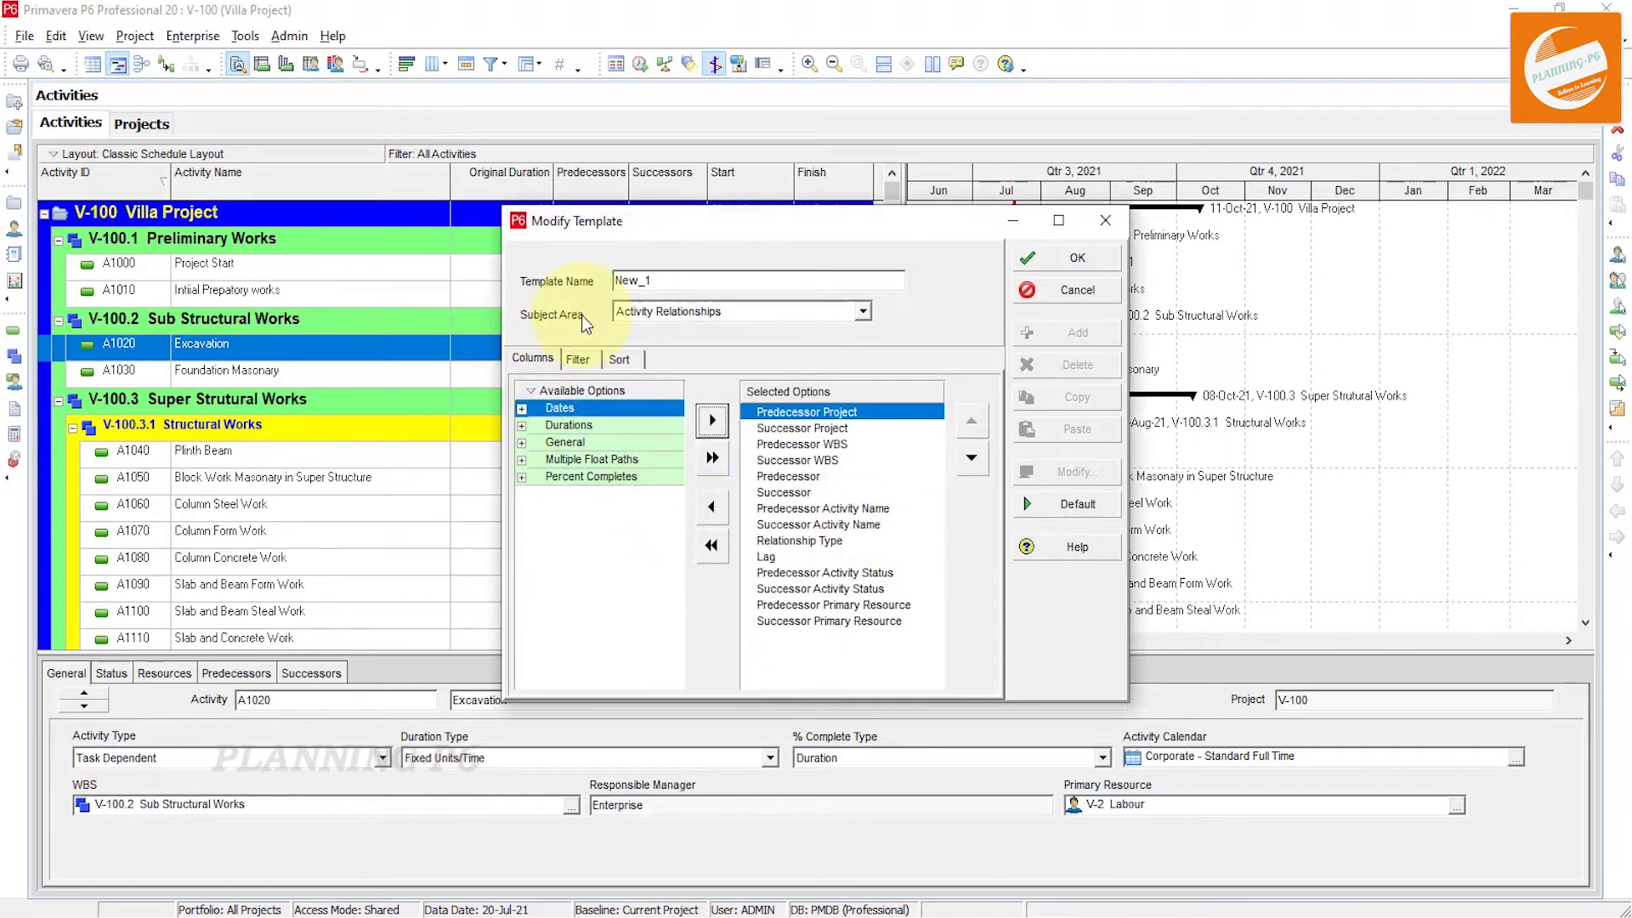
{"action": "type", "text": "Relationships"}
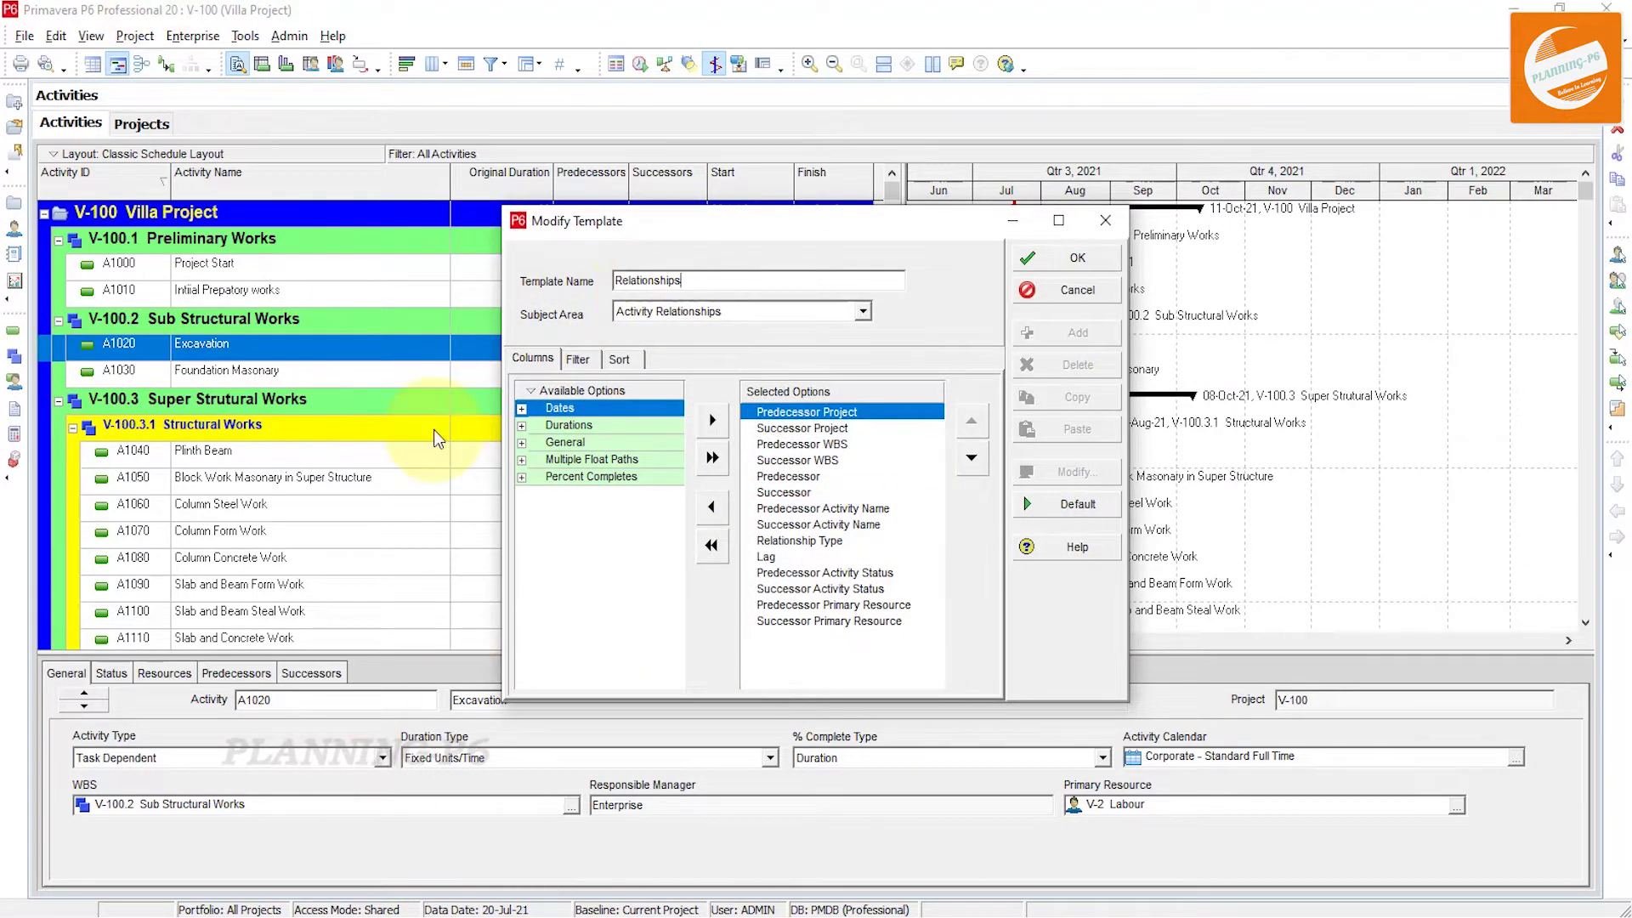
Step: Remove the Predecessor Project, Successor Project, Predecessor WBS and Successor WBS columns from the Relationships template
{"action": "left_click", "coordinate": [830, 429]}
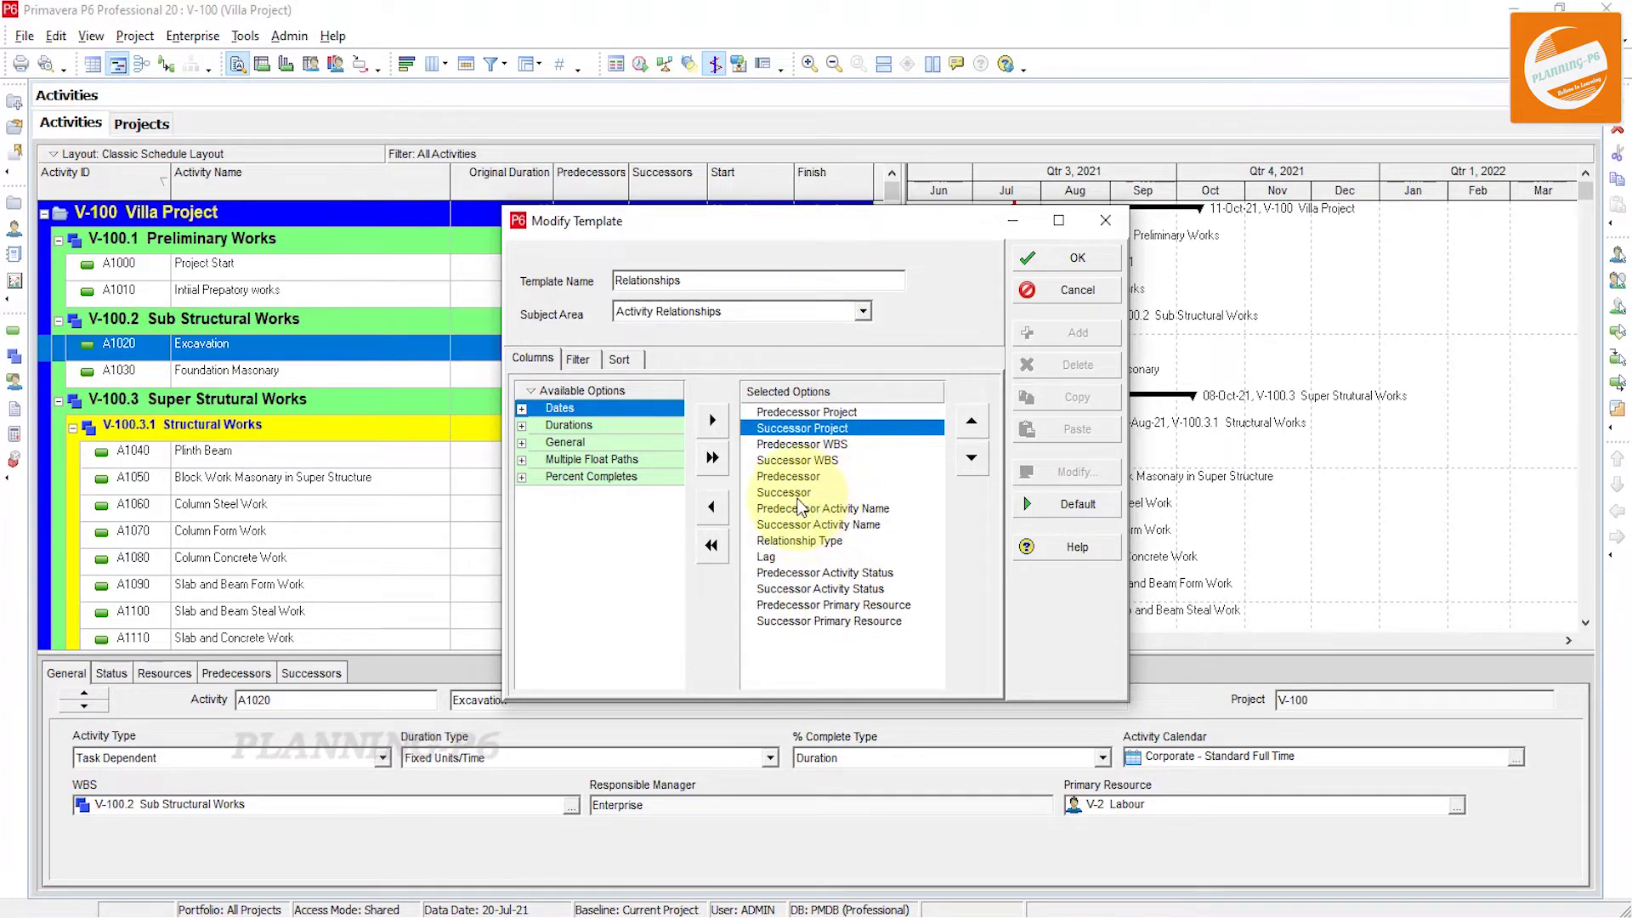
{"action": "double_click", "coordinate": [838, 415]}
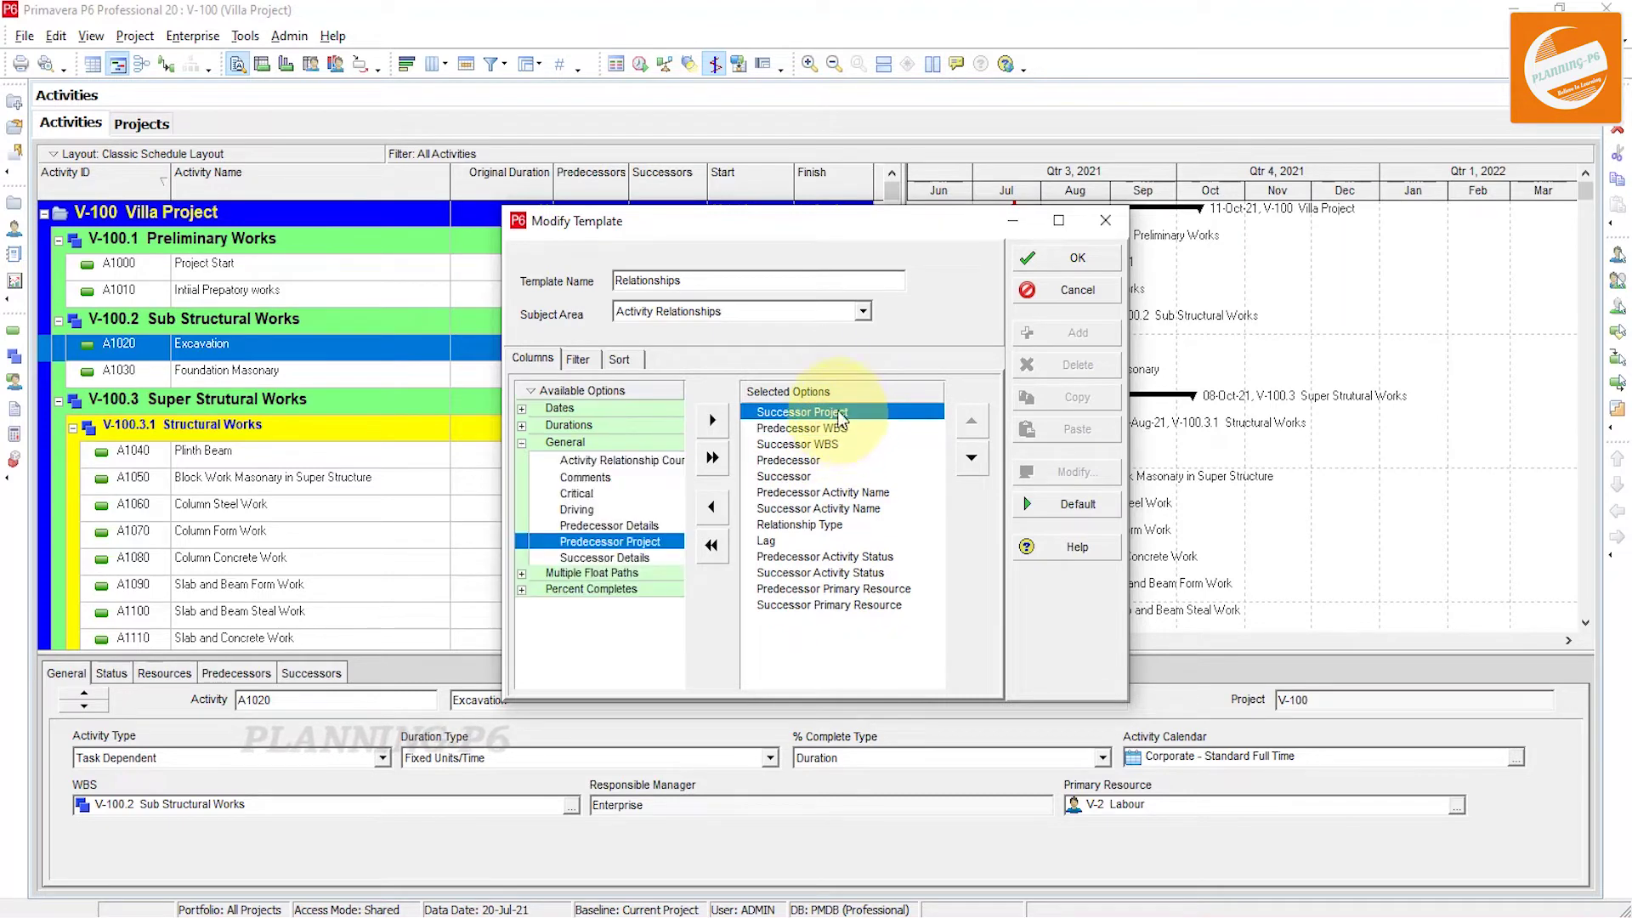
{"action": "double_click", "coordinate": [839, 415]}
{"action": "double_click", "coordinate": [841, 415]}
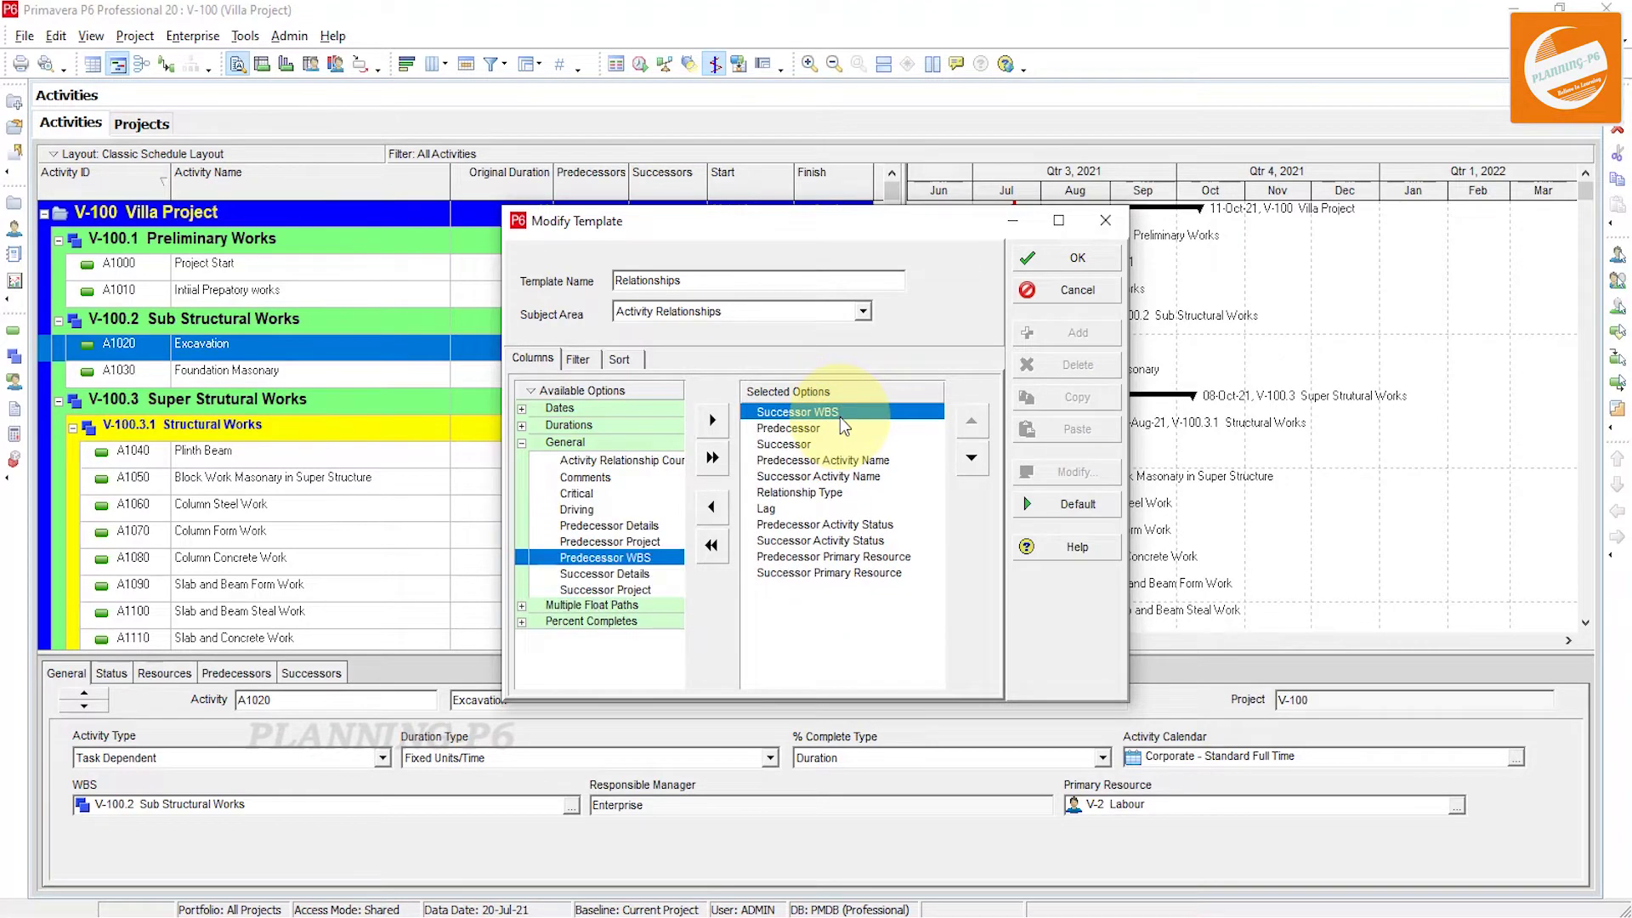
{"action": "double_click", "coordinate": [839, 416]}
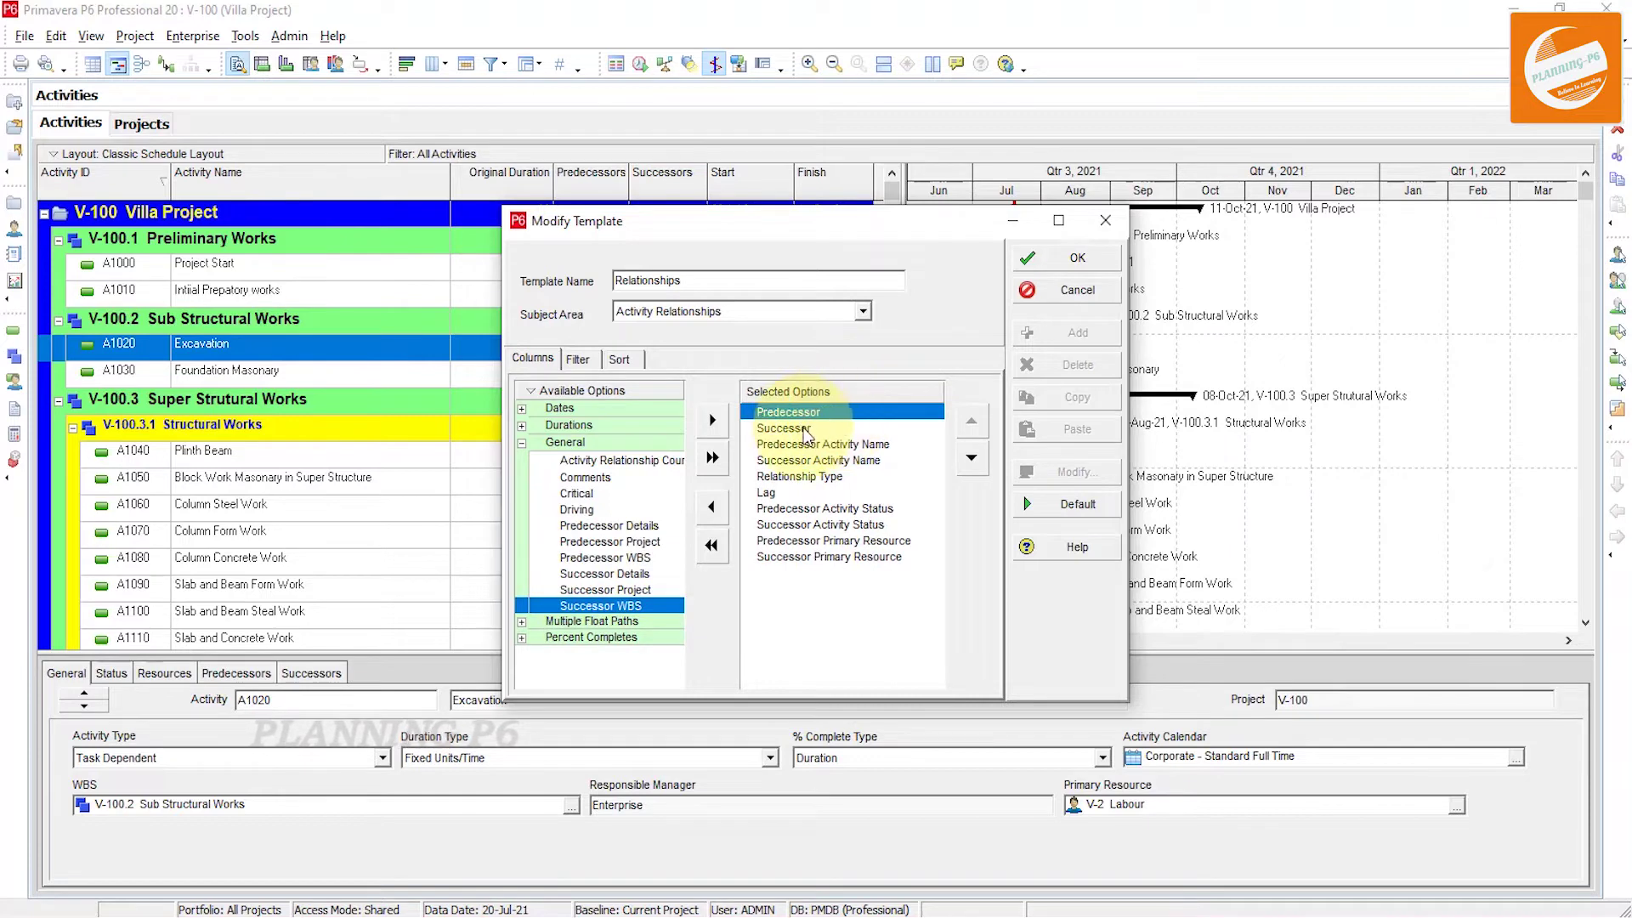
Step: Reorder the template's selected columns so Lag and Relationship Type follow directly after Successor
{"action": "left_click", "coordinate": [819, 477]}
{"action": "left_click", "coordinate": [967, 424]}
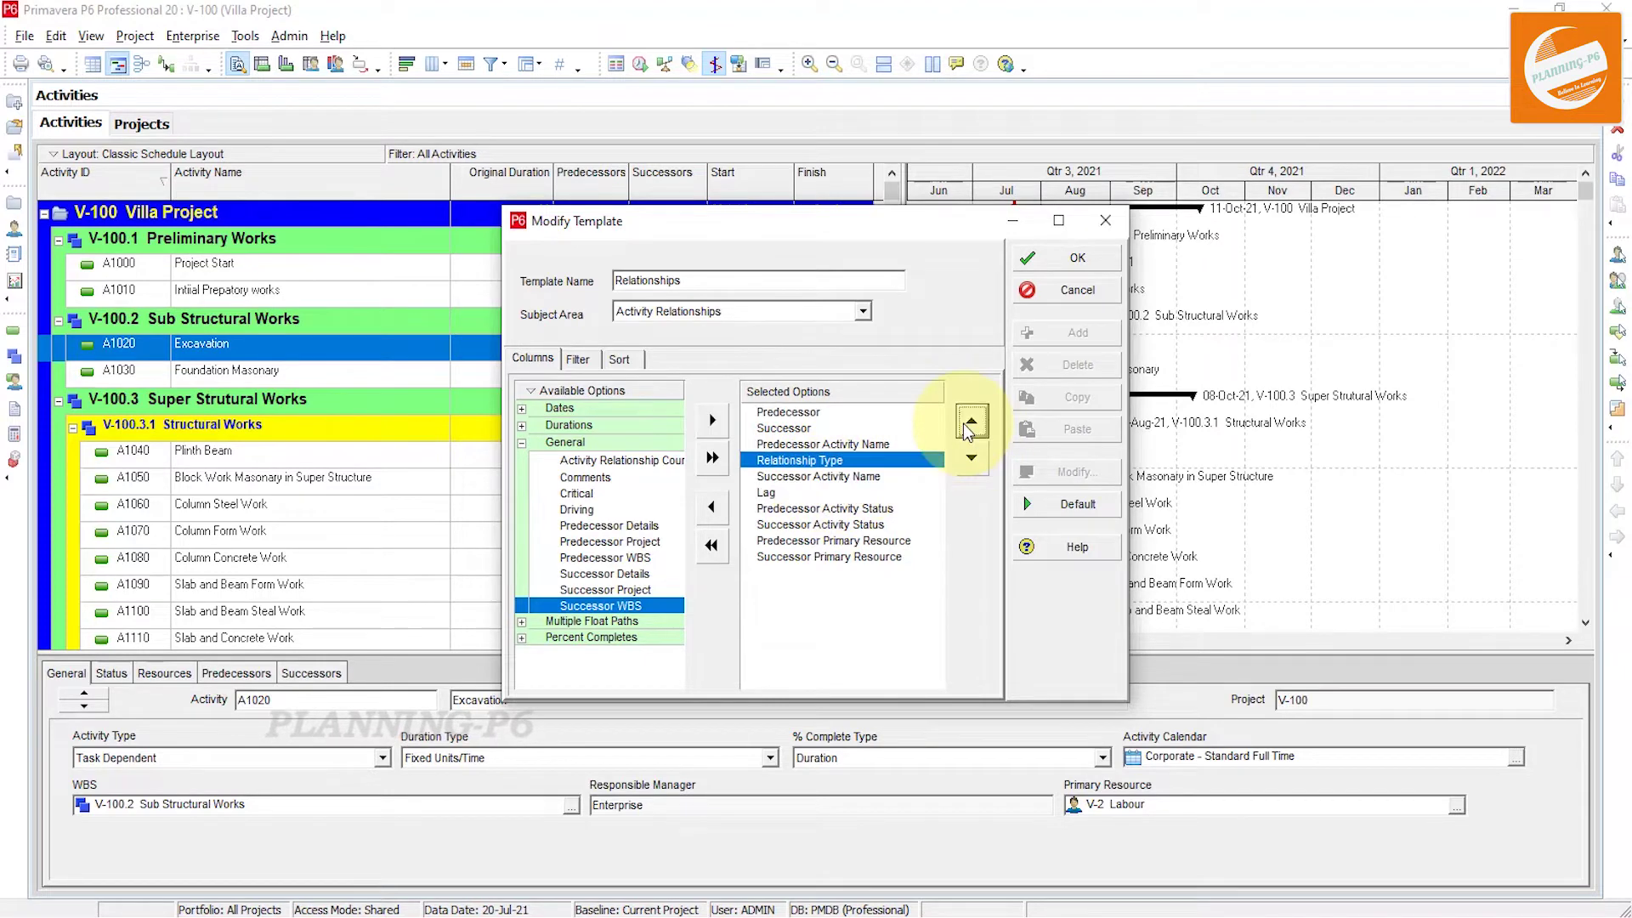
{"action": "left_click", "coordinate": [967, 423]}
{"action": "left_click", "coordinate": [766, 493]}
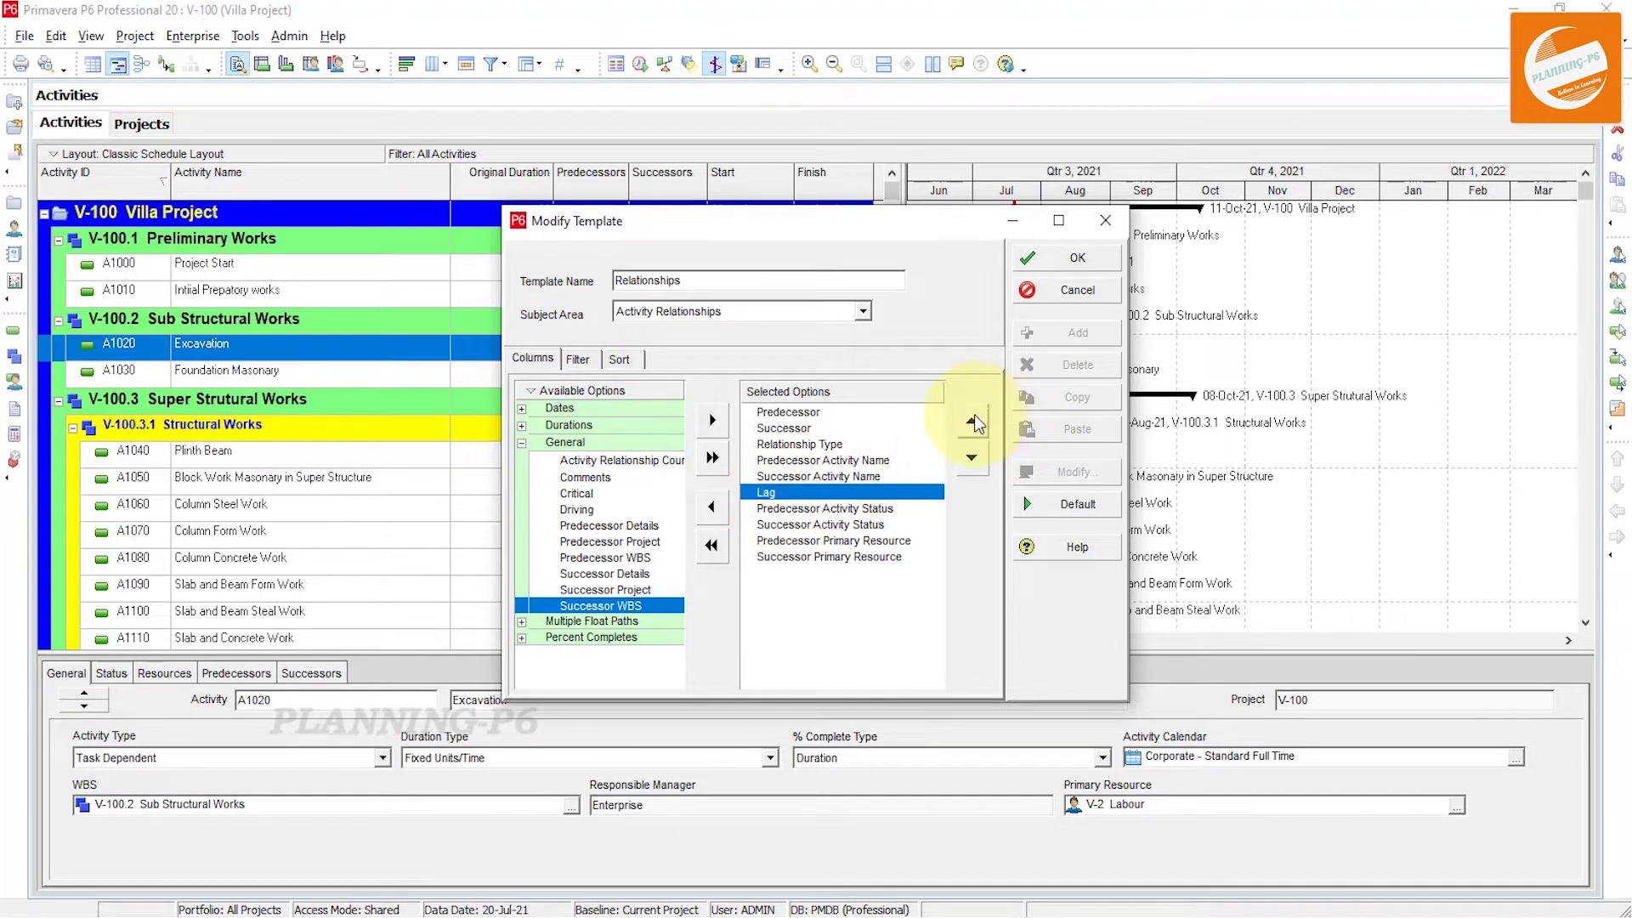
{"action": "left_click", "coordinate": [971, 420]}
{"action": "left_click", "coordinate": [971, 419]}
{"action": "left_click", "coordinate": [971, 420]}
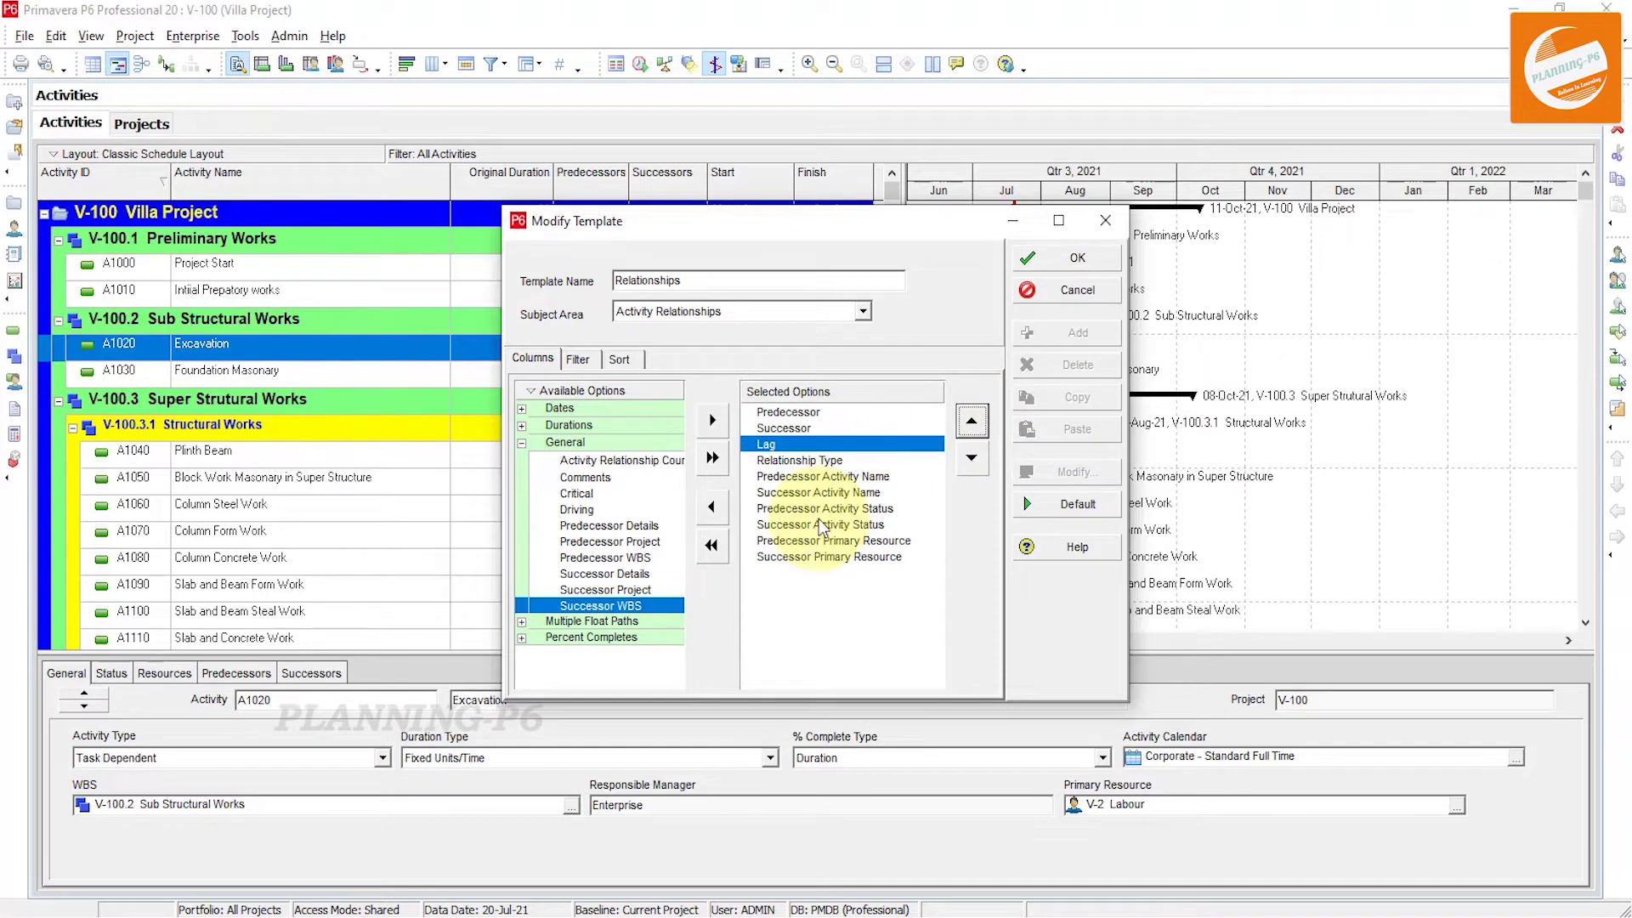
Step: Remove the Successor Primary Resource and Predecessor Primary Resource columns and save the Relationships template
{"action": "left_click", "coordinate": [820, 508]}
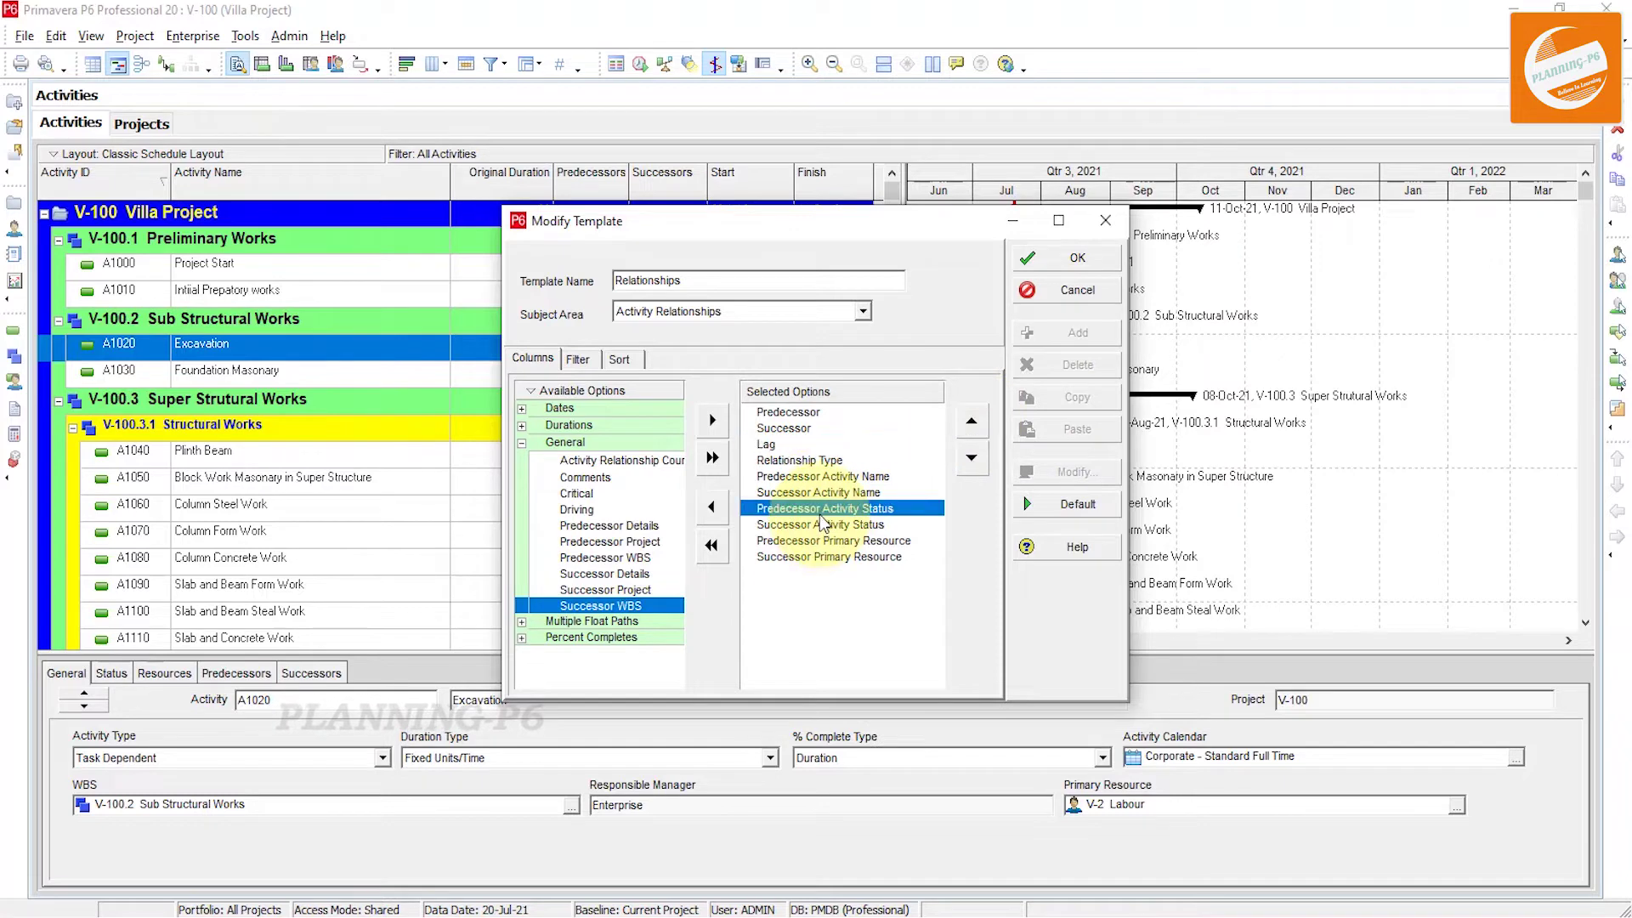
{"action": "double_click", "coordinate": [872, 558]}
{"action": "double_click", "coordinate": [854, 542]}
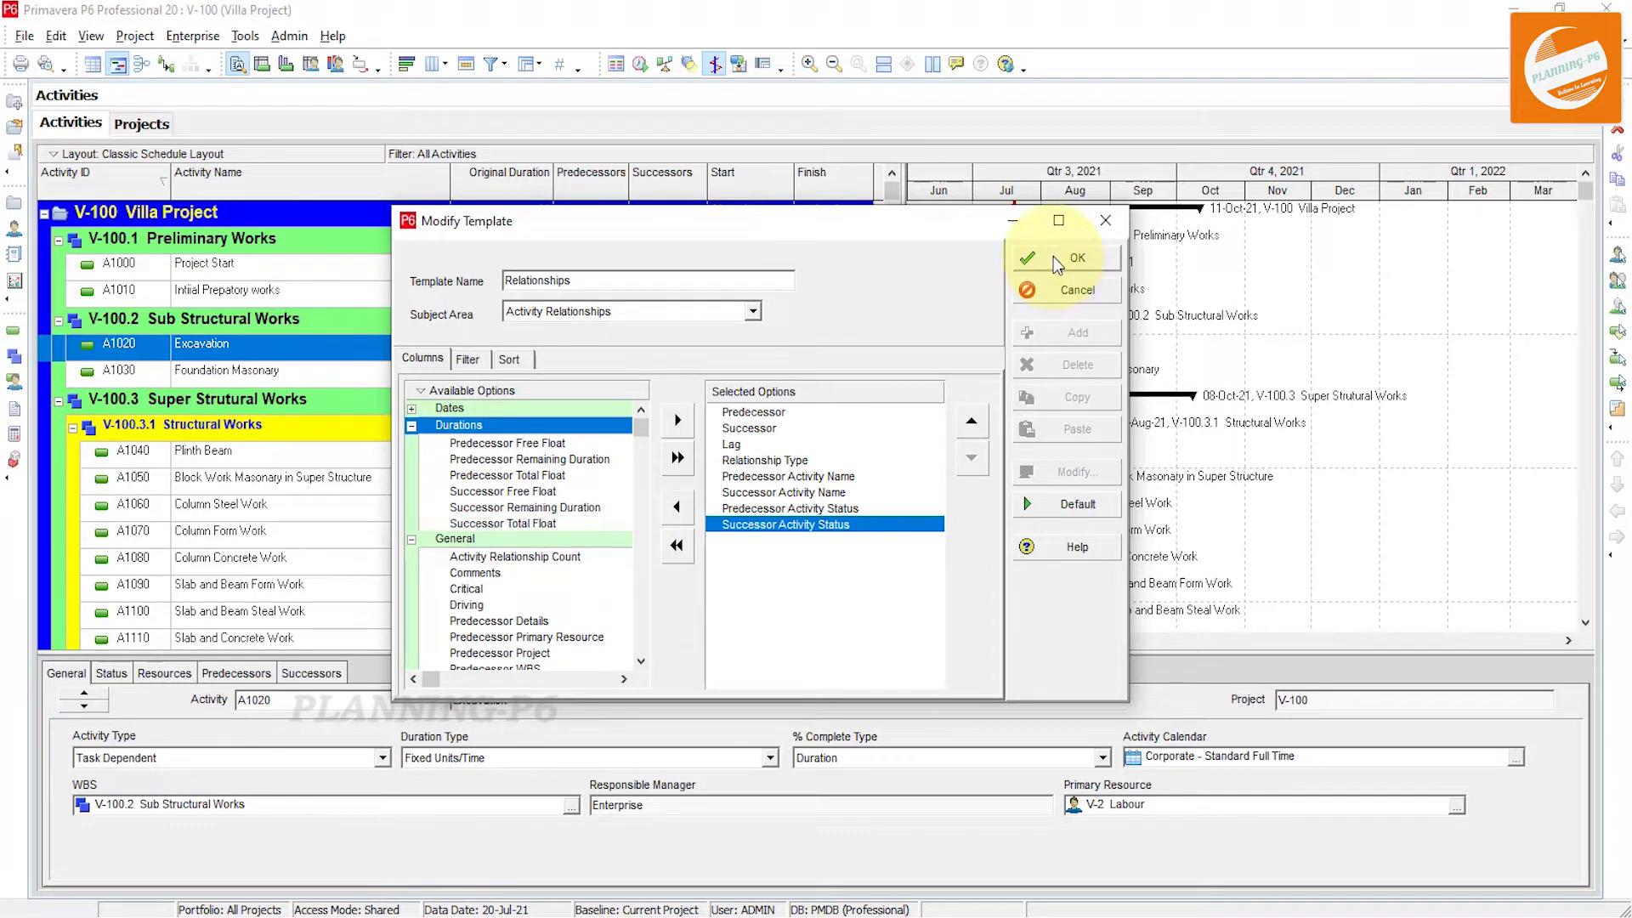
{"action": "left_click", "coordinate": [1052, 257]}
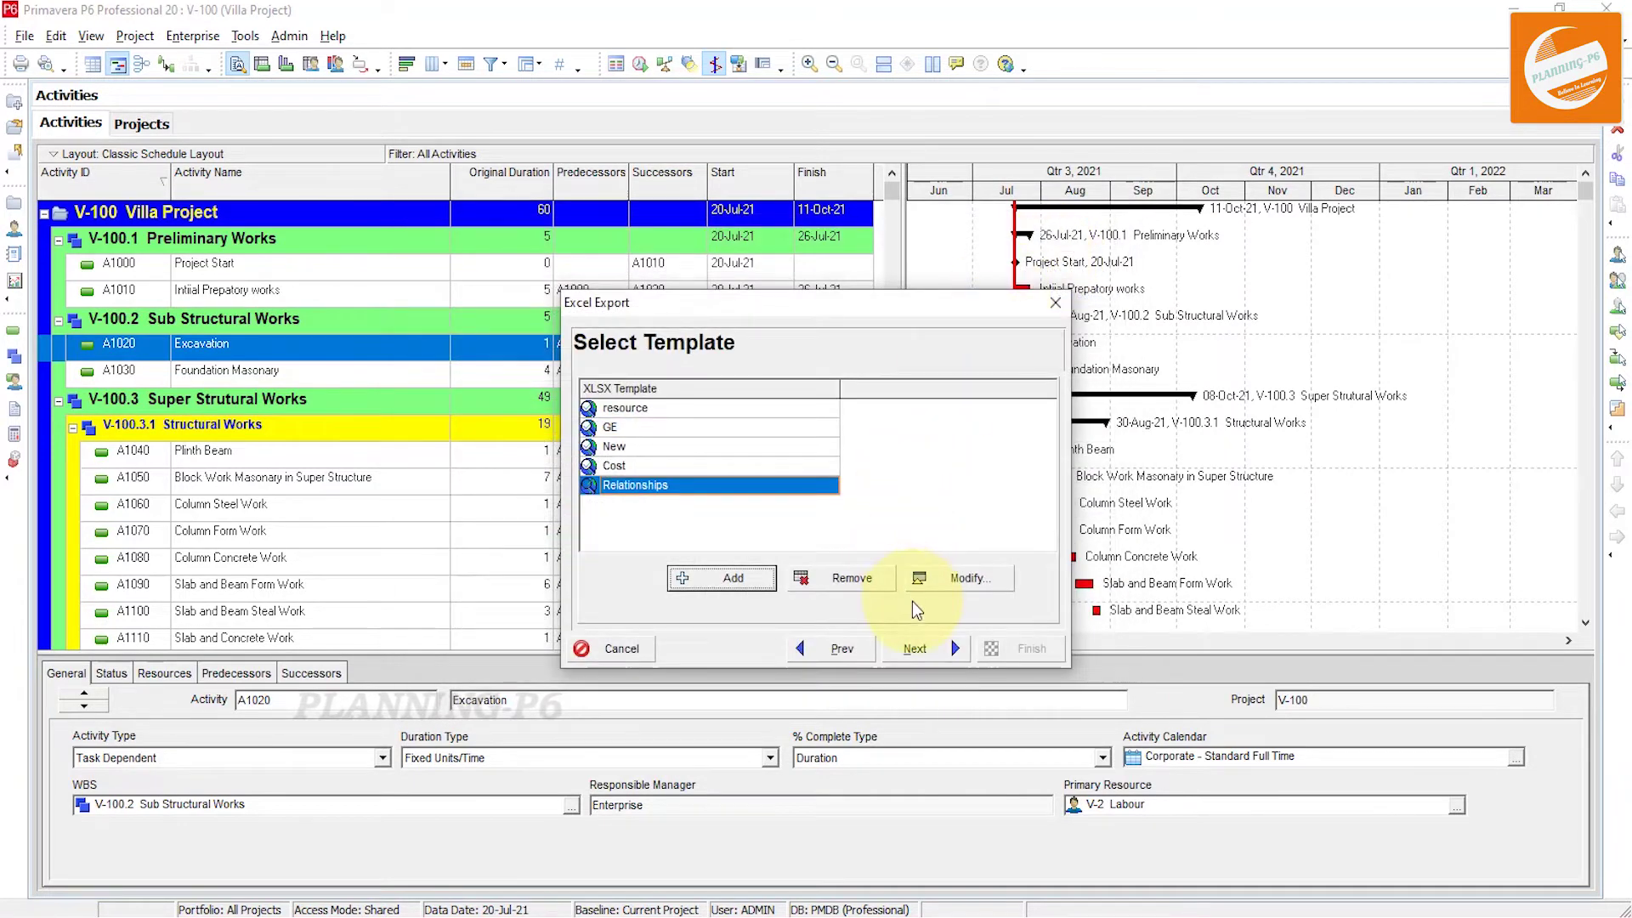
Step: Export with the Relationships template to the file V-100-Activity Relationships.xlsx on the Desktop and close the export wizard
{"action": "left_click", "coordinate": [916, 650]}
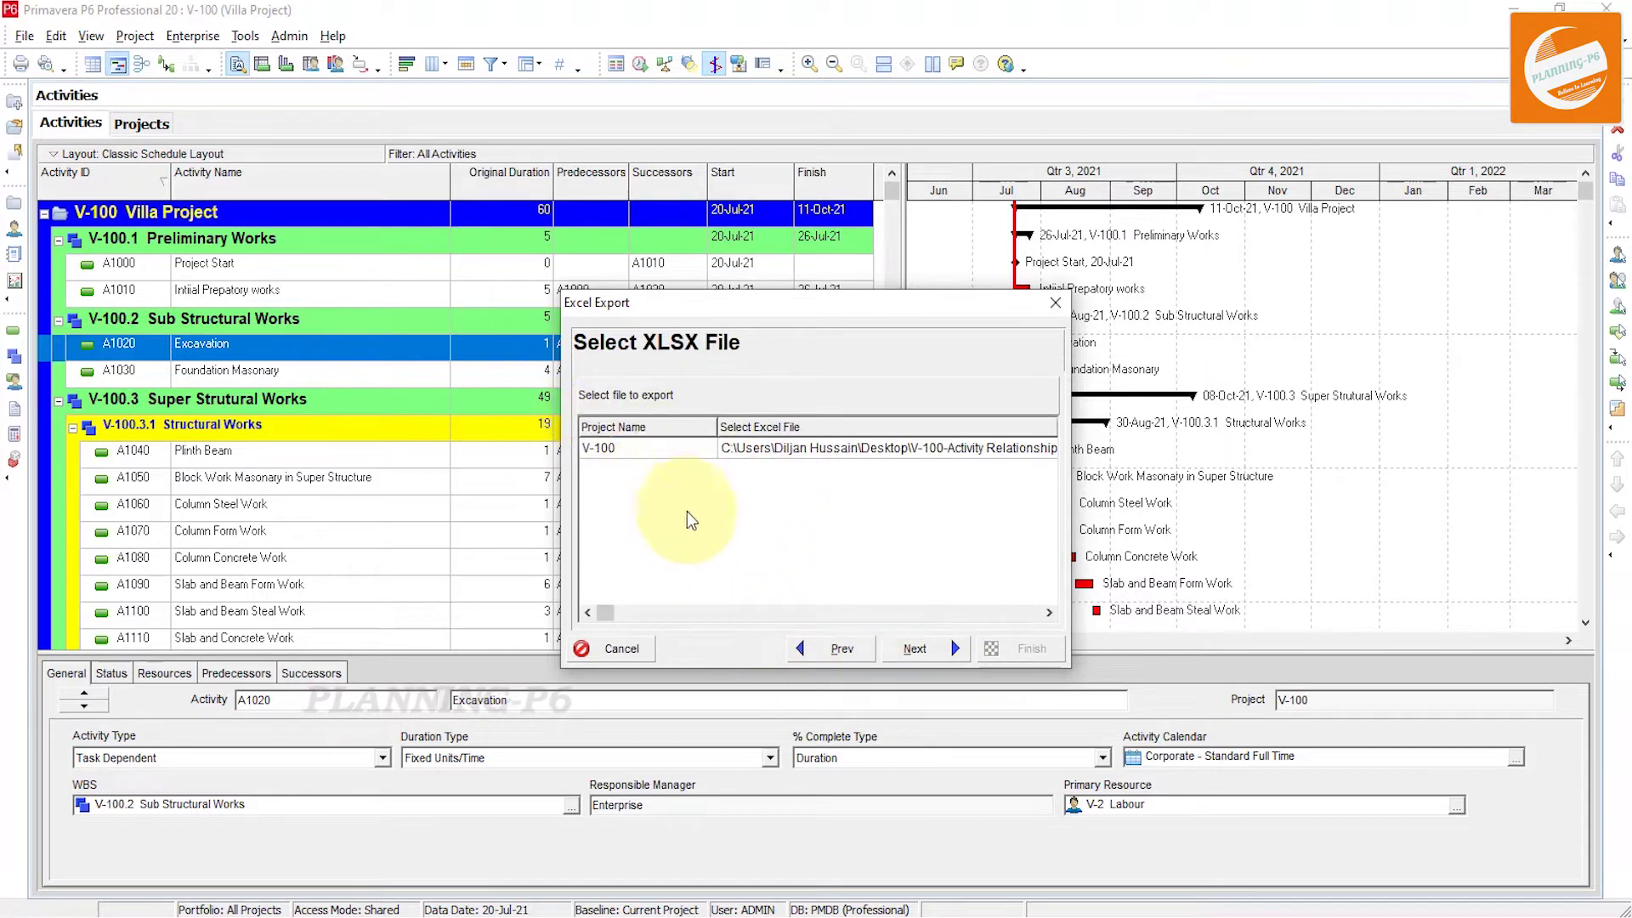
{"action": "left_click", "coordinate": [840, 456]}
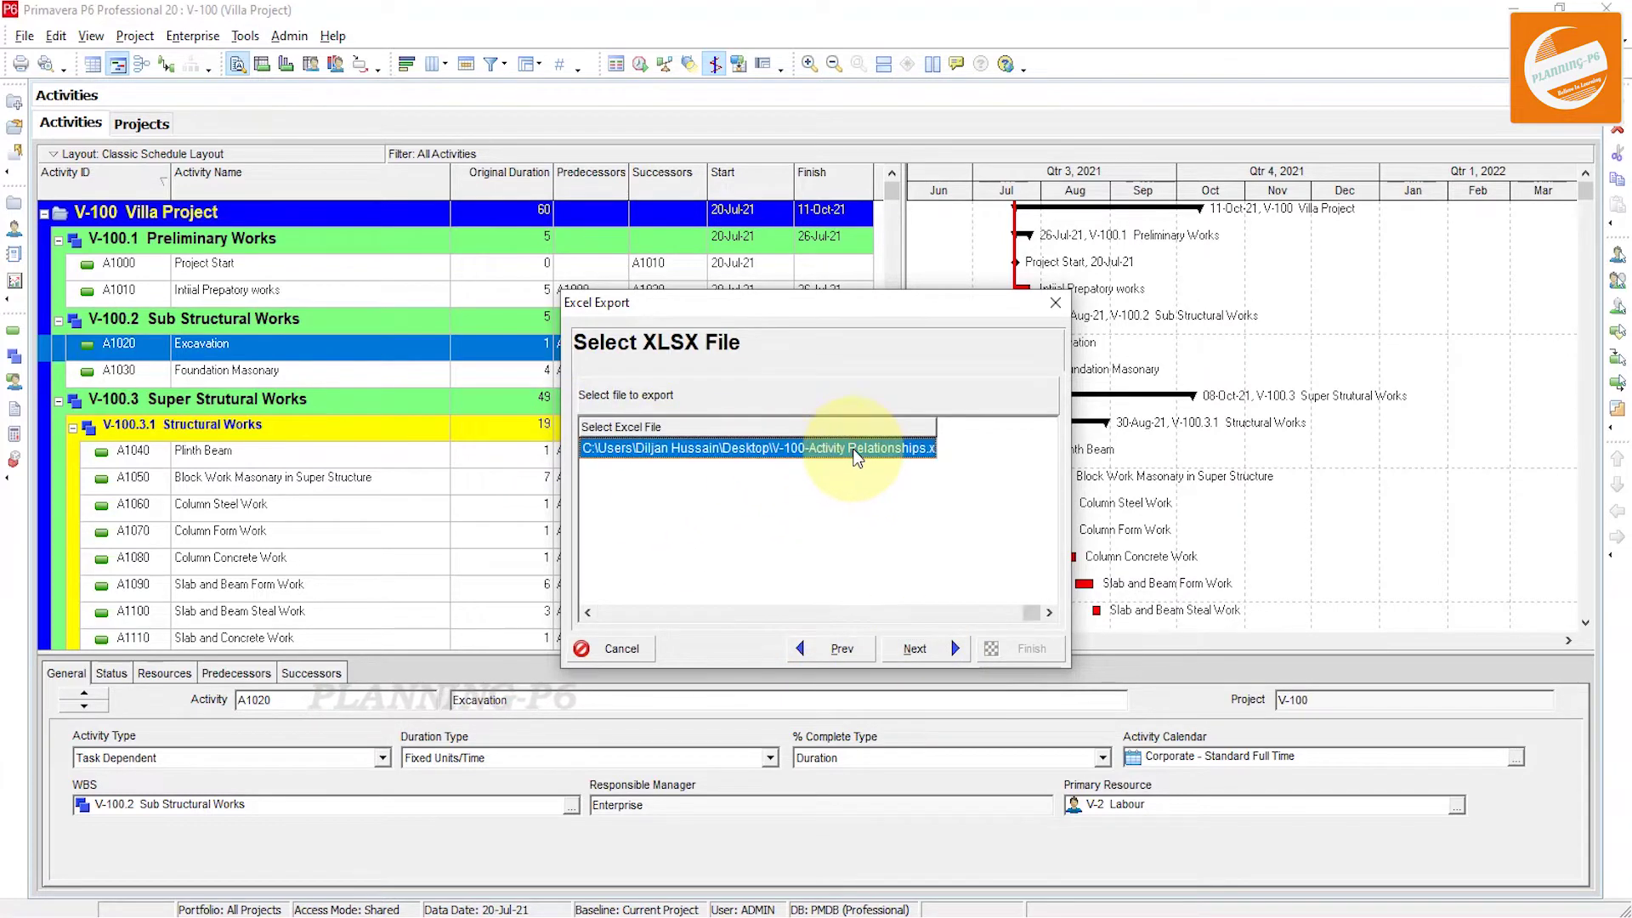
{"action": "left_click", "coordinate": [846, 449]}
{"action": "left_click", "coordinate": [926, 448]}
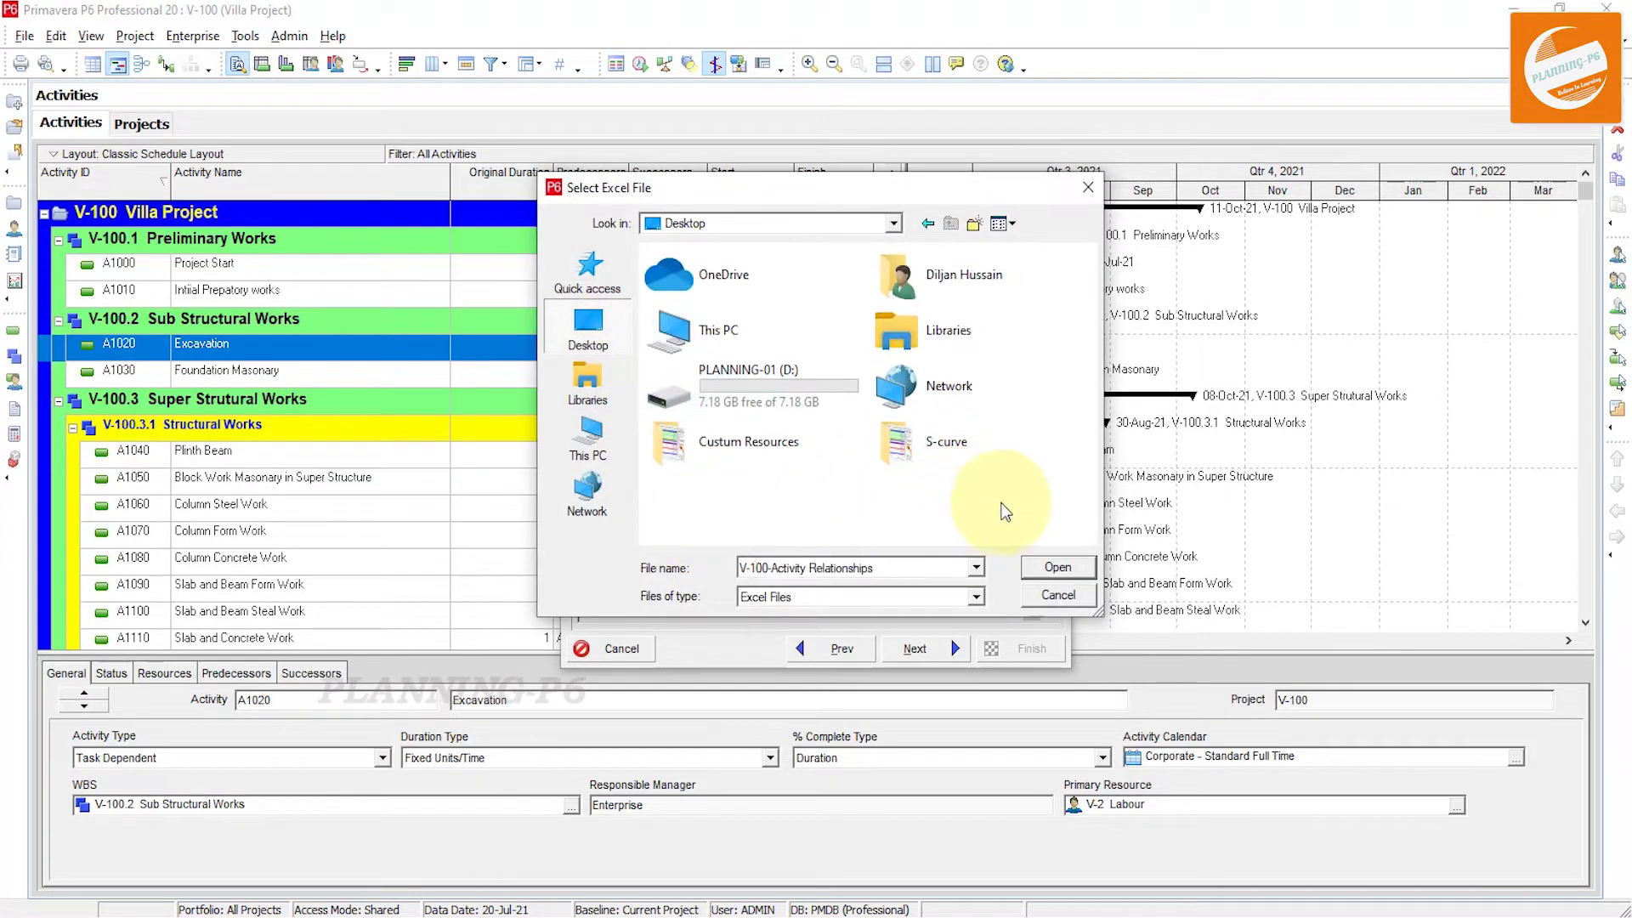
{"action": "left_click", "coordinate": [1060, 569]}
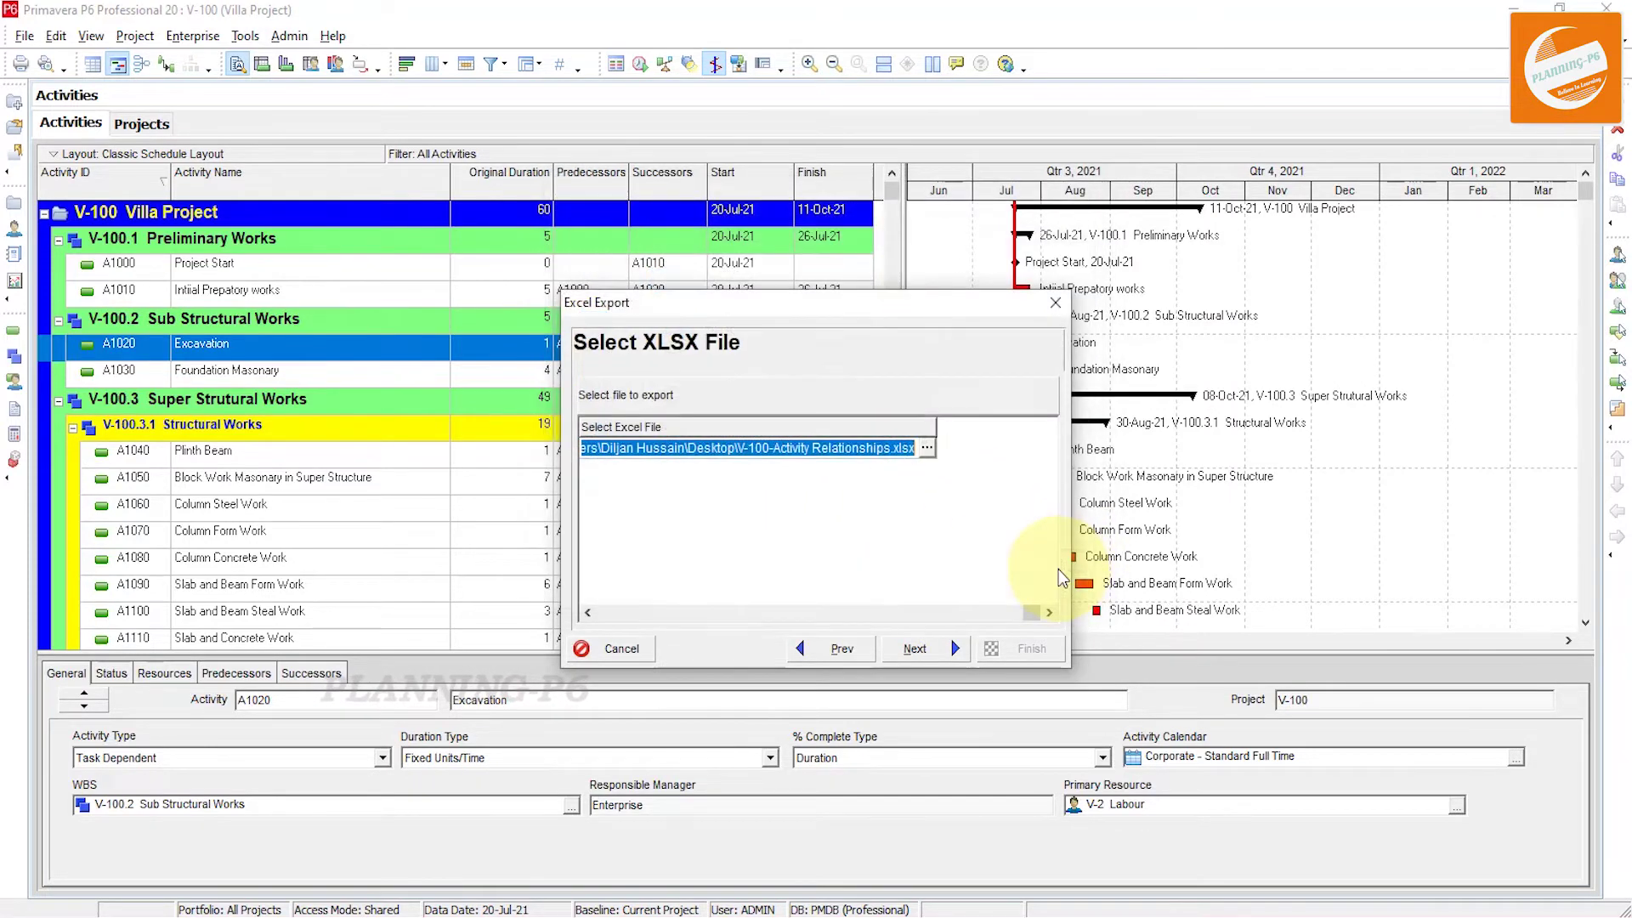
{"action": "left_click", "coordinate": [916, 651]}
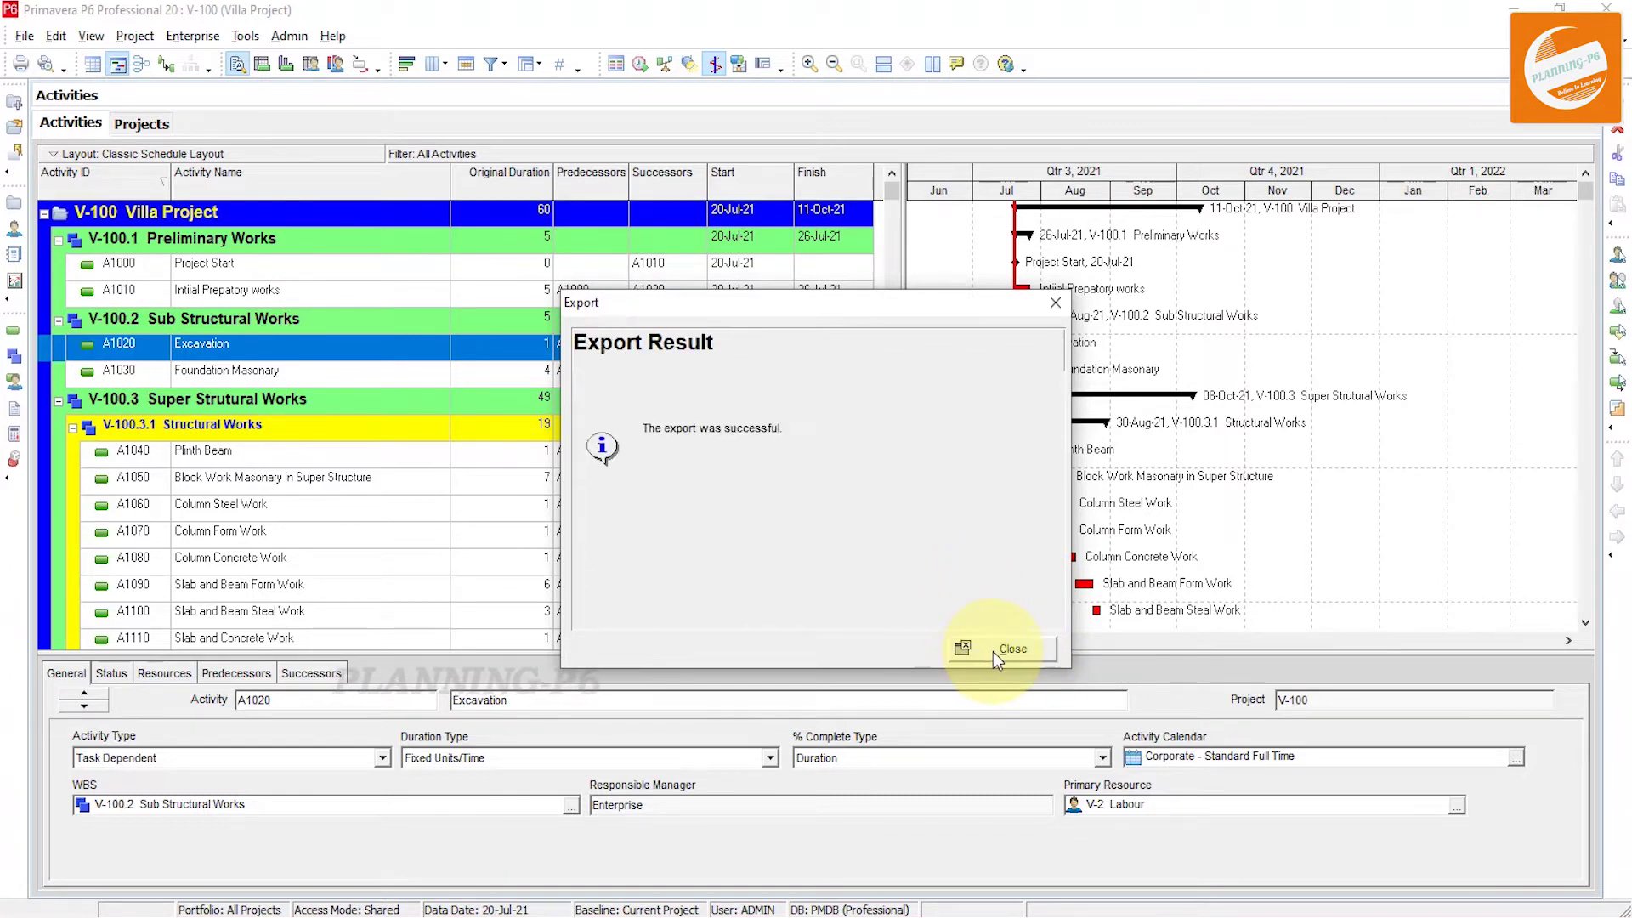
{"action": "left_click", "coordinate": [992, 651]}
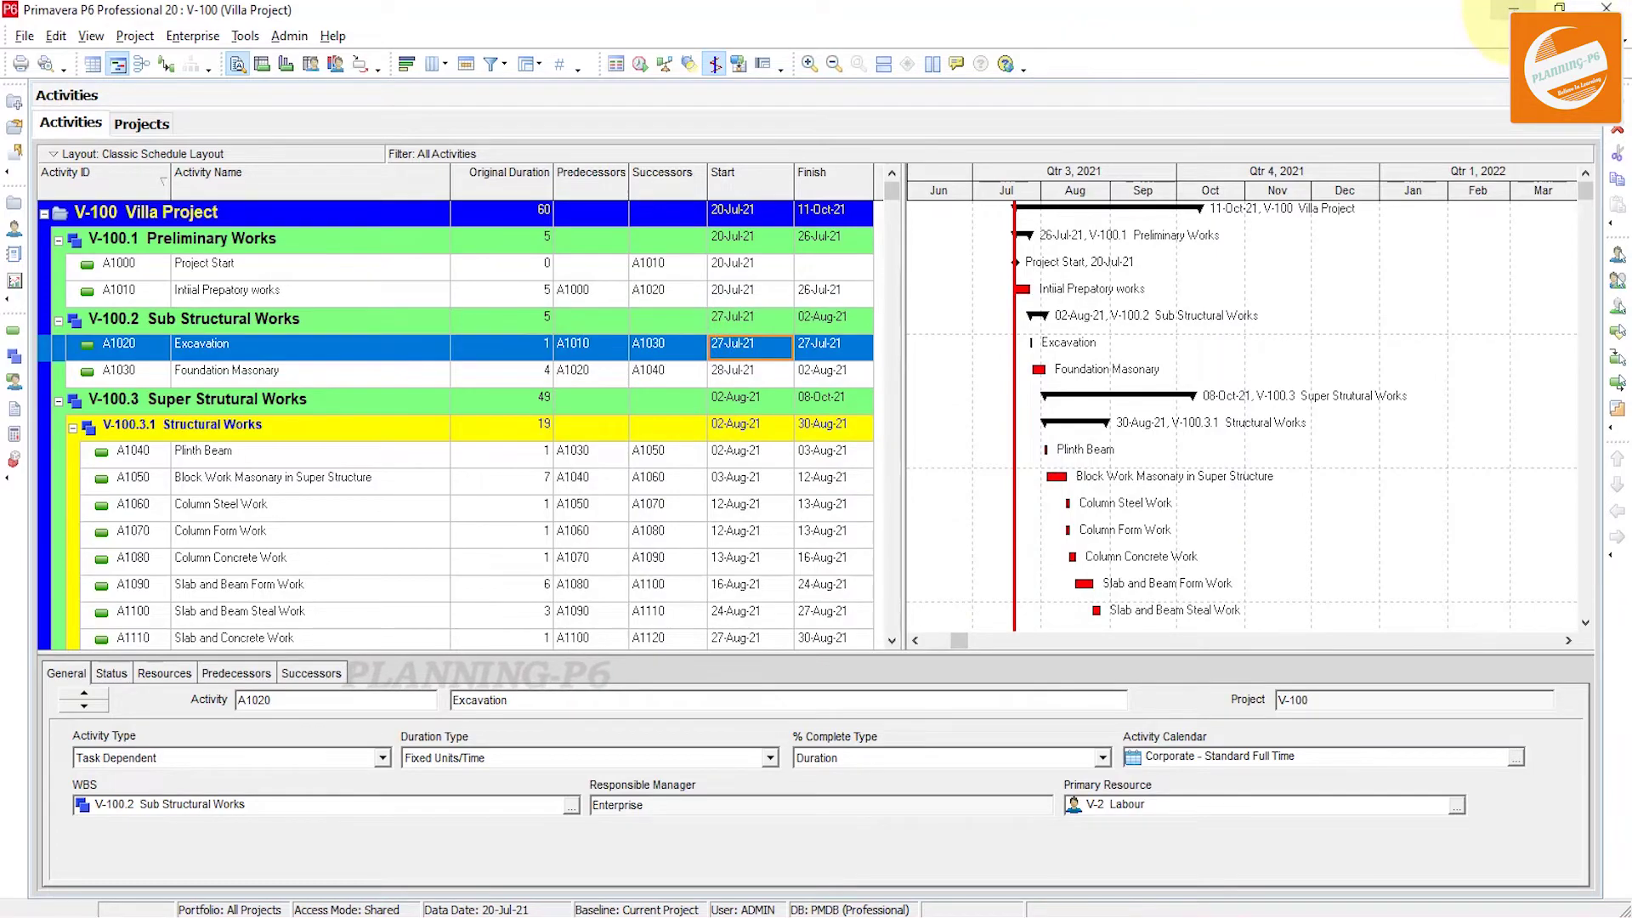
Step: Minimize Primavera P6, refresh the desktop and open the exported V-100-Activity Relationships file in Excel
{"action": "left_click", "coordinate": [1513, 8]}
{"action": "right_click", "coordinate": [605, 188]}
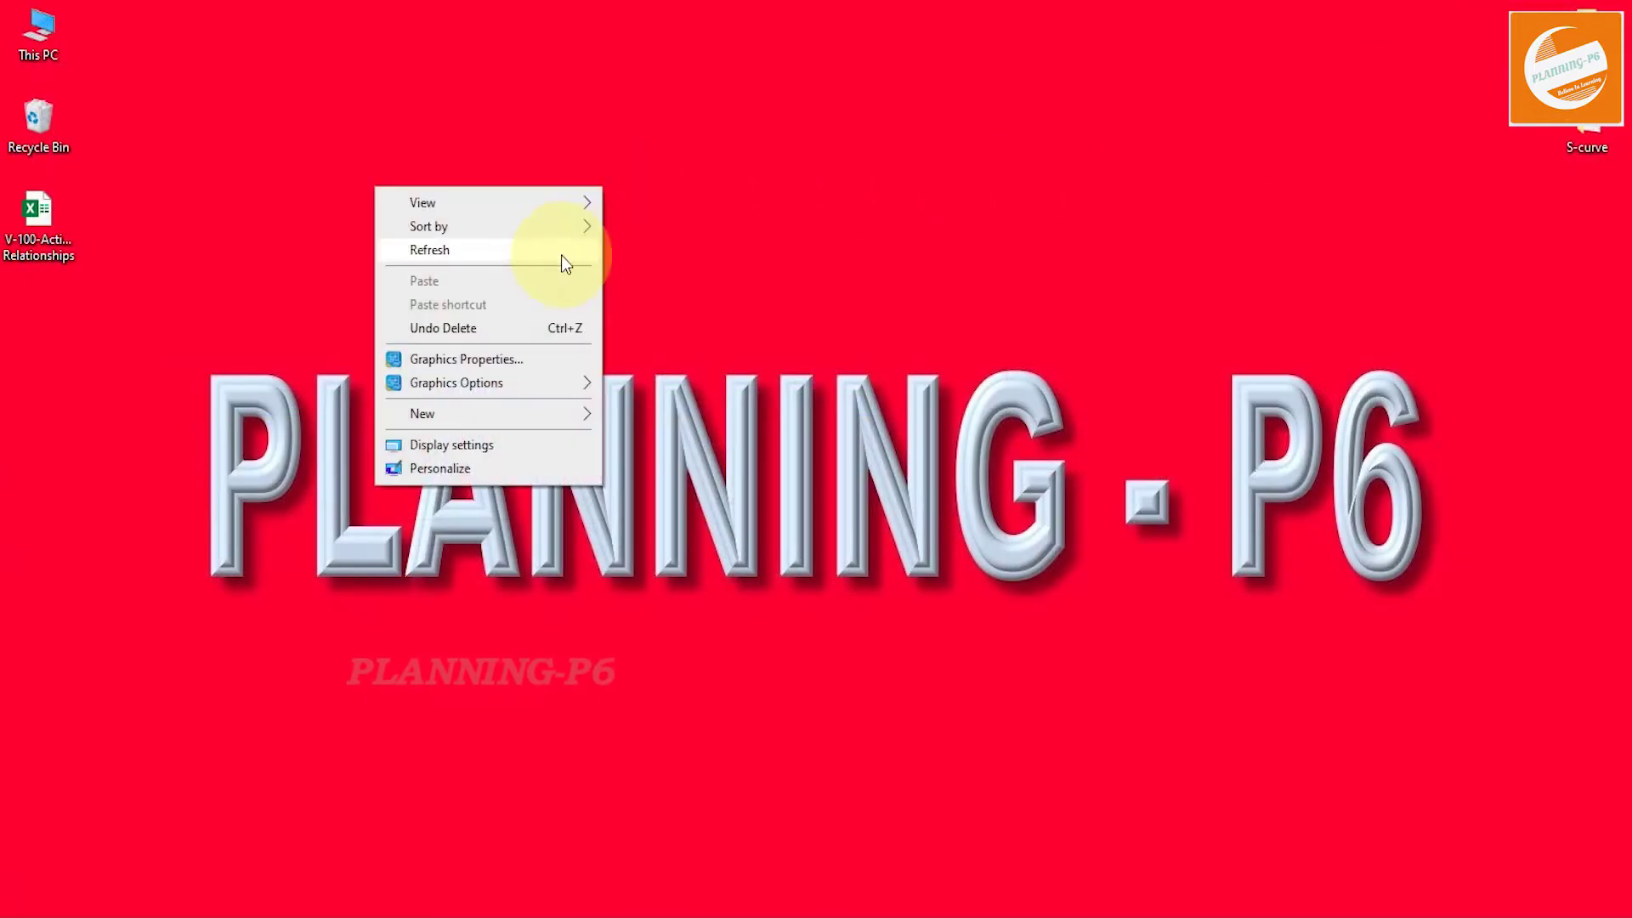
{"action": "left_click", "coordinate": [515, 255]}
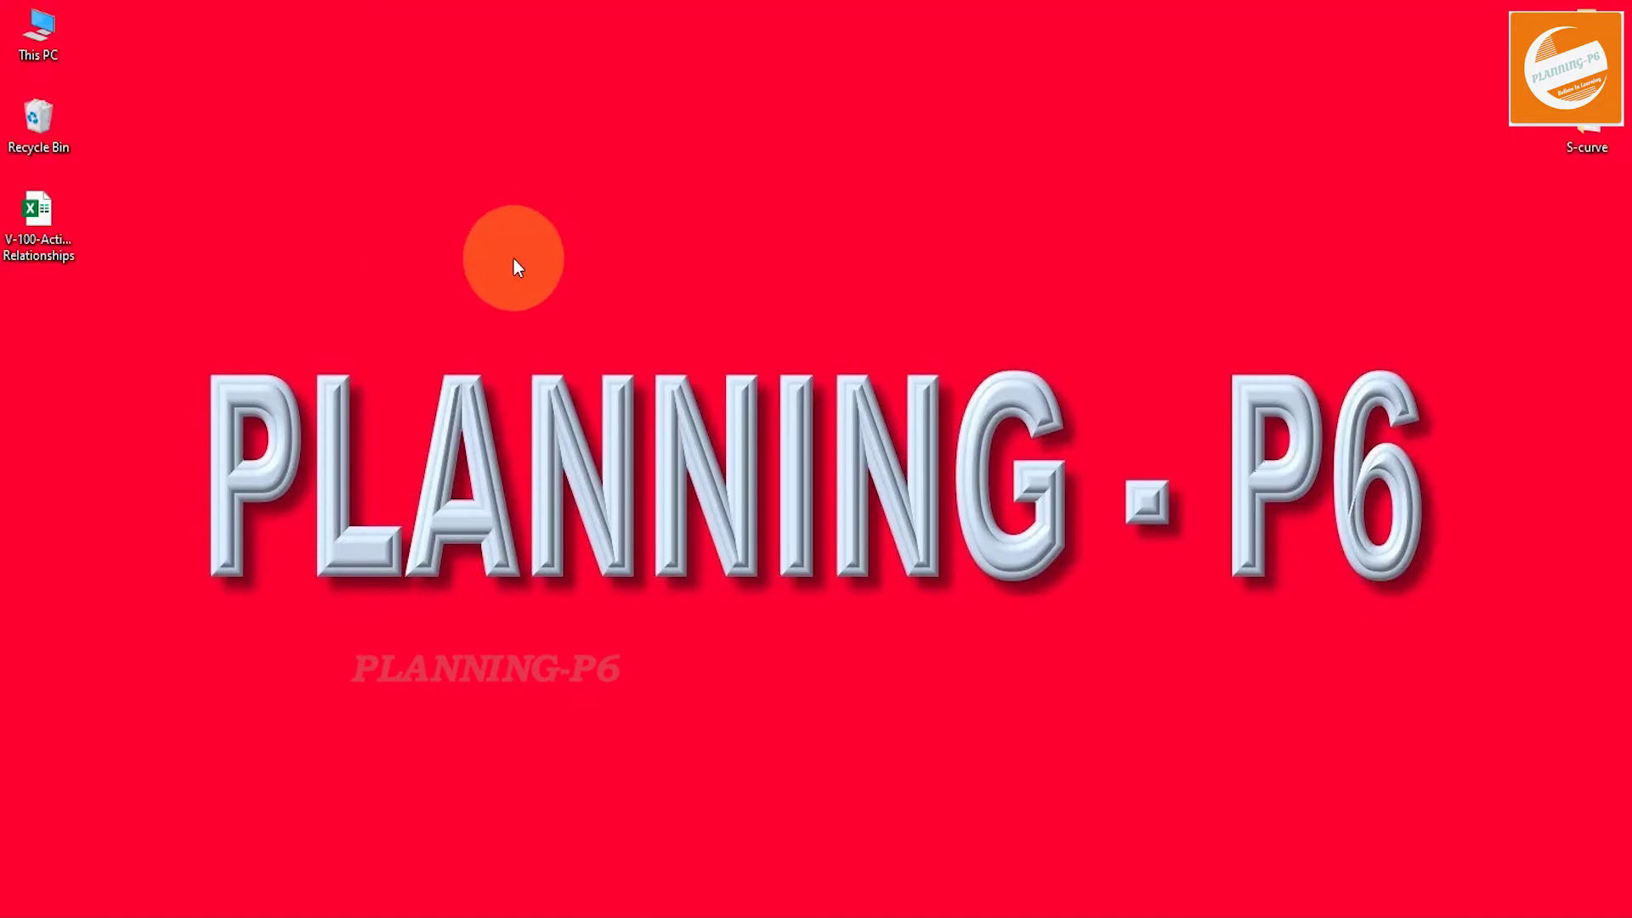
{"action": "left_click", "coordinate": [36, 251]}
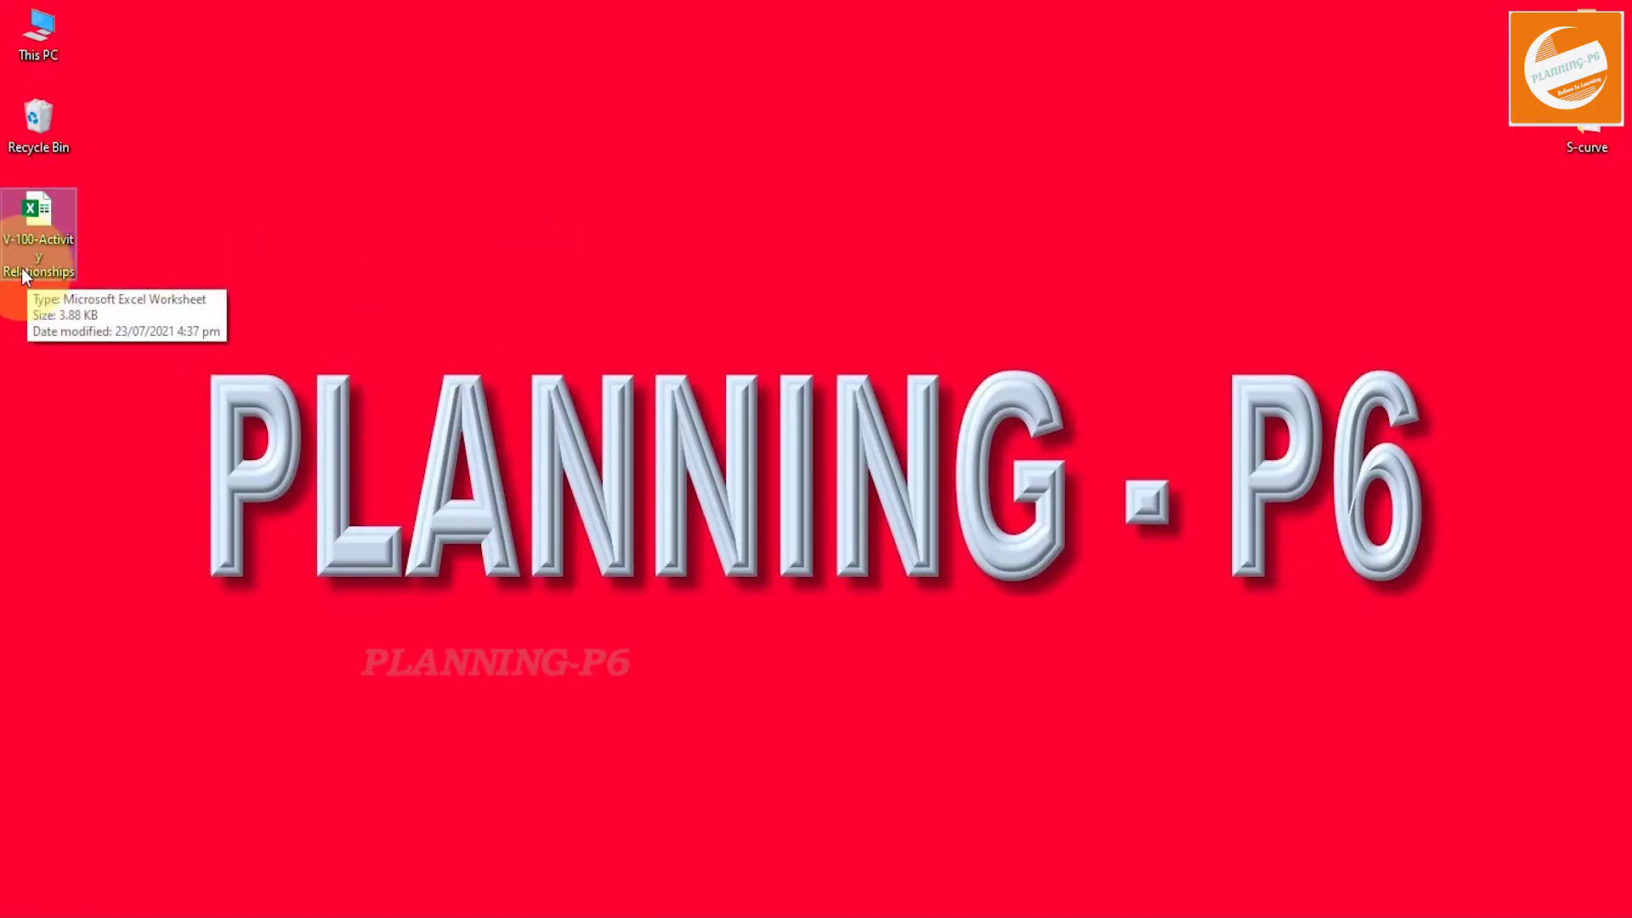
{"action": "double_click", "coordinate": [42, 223]}
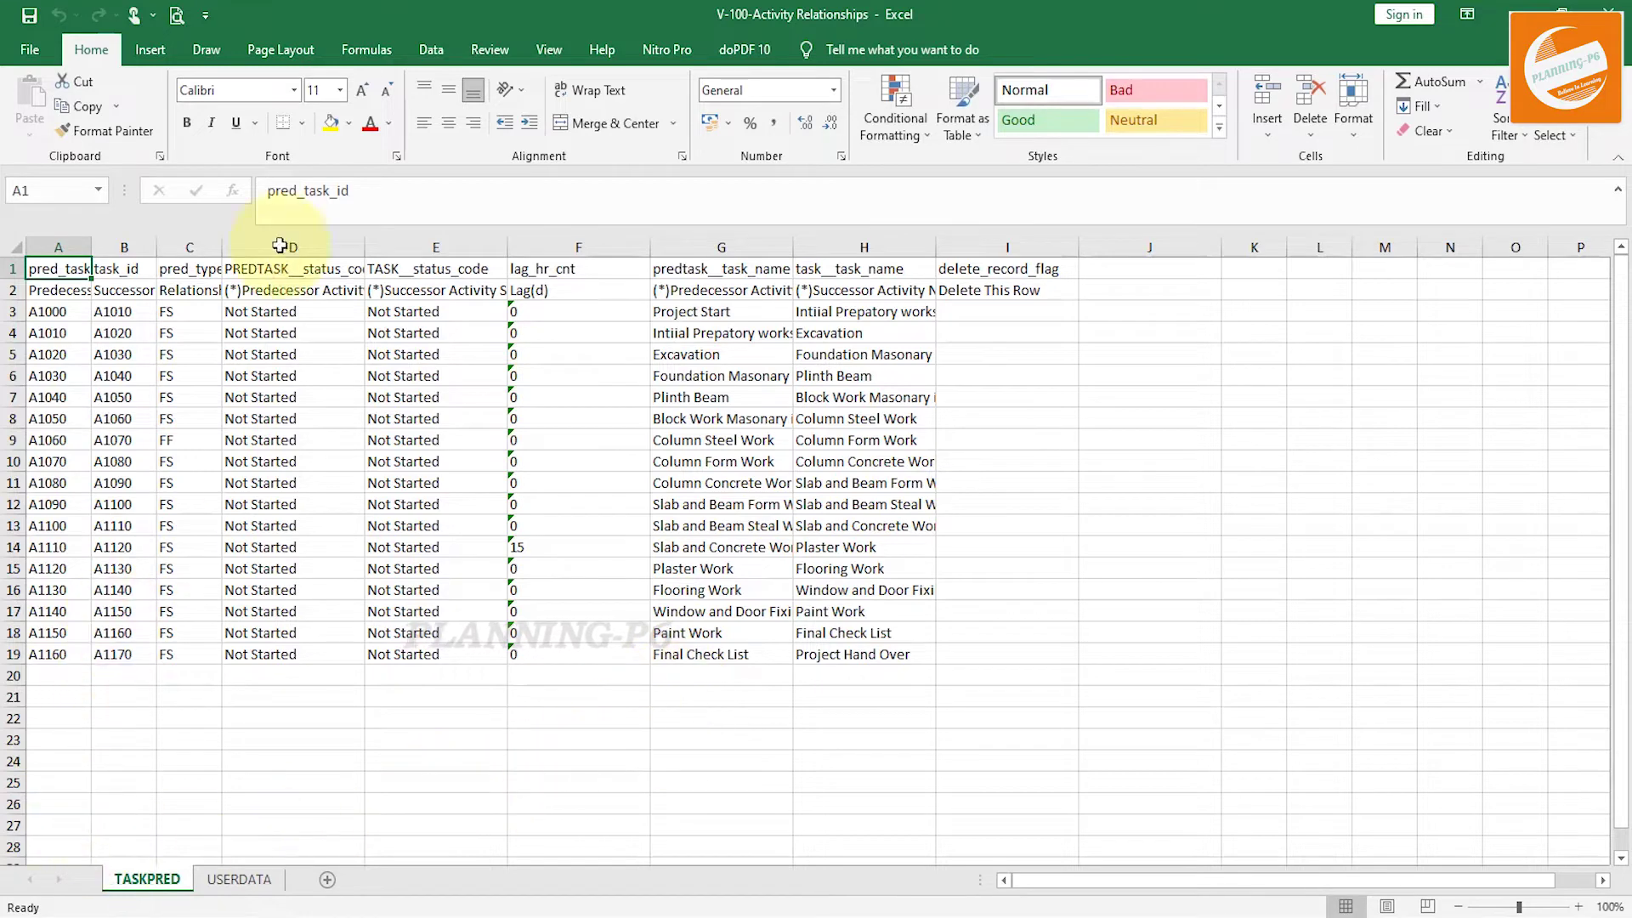
Step: Auto-fit the widths of columns A to H in the TASKPRED sheet to their contents
{"action": "double_click", "coordinate": [92, 246]}
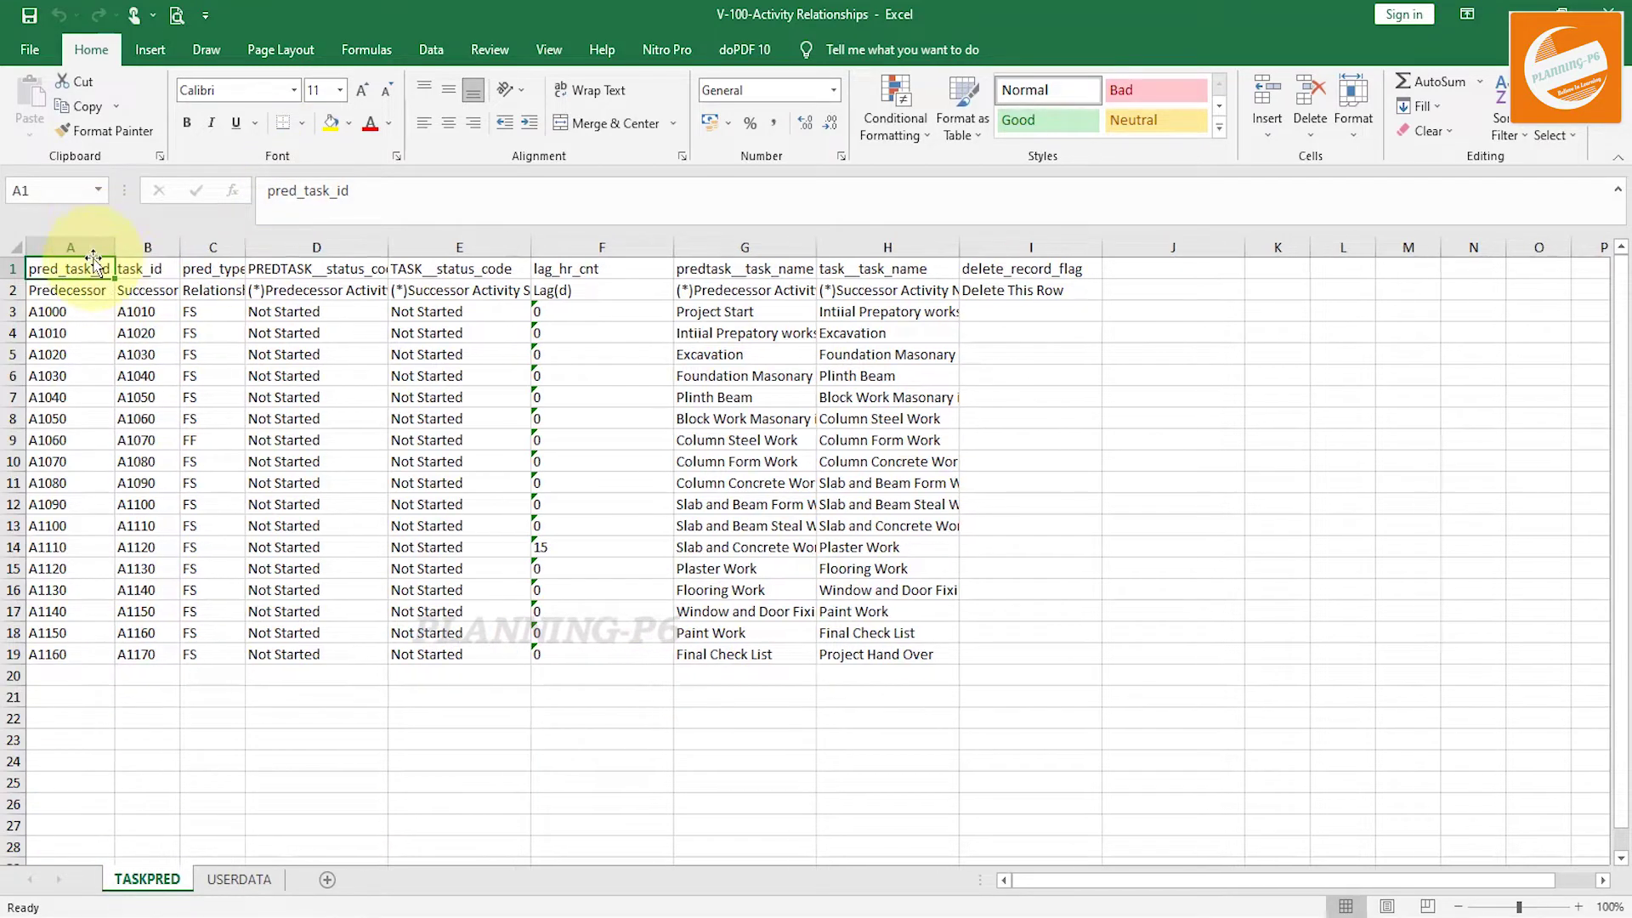
{"action": "double_click", "coordinate": [184, 250]}
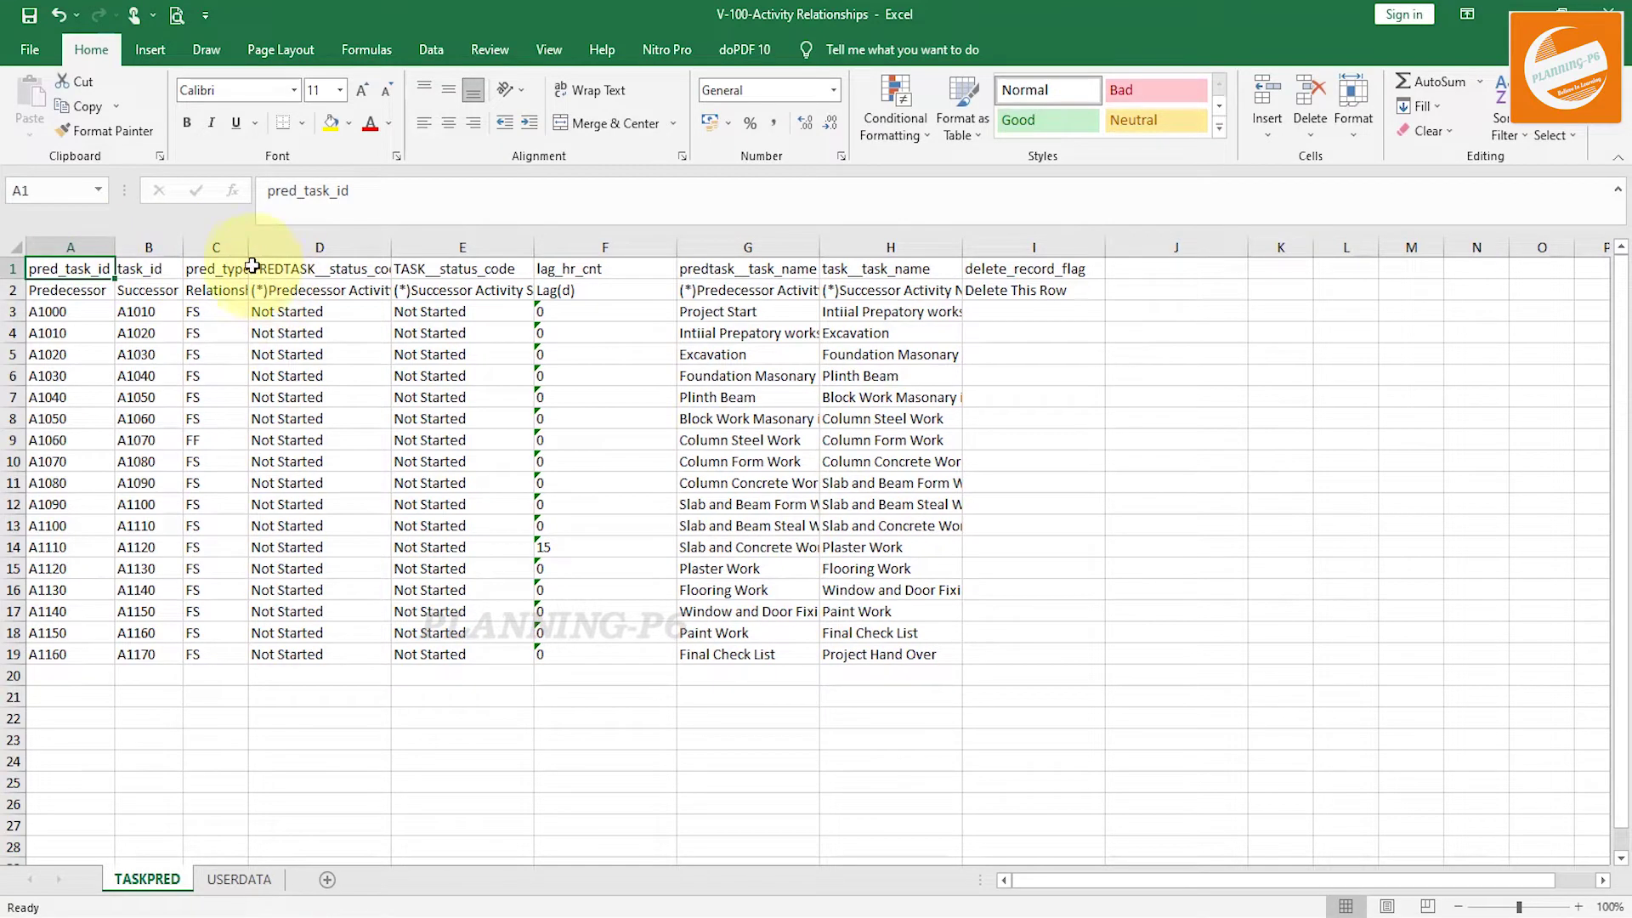
{"action": "double_click", "coordinate": [246, 248]}
{"action": "left_click", "coordinate": [438, 247]}
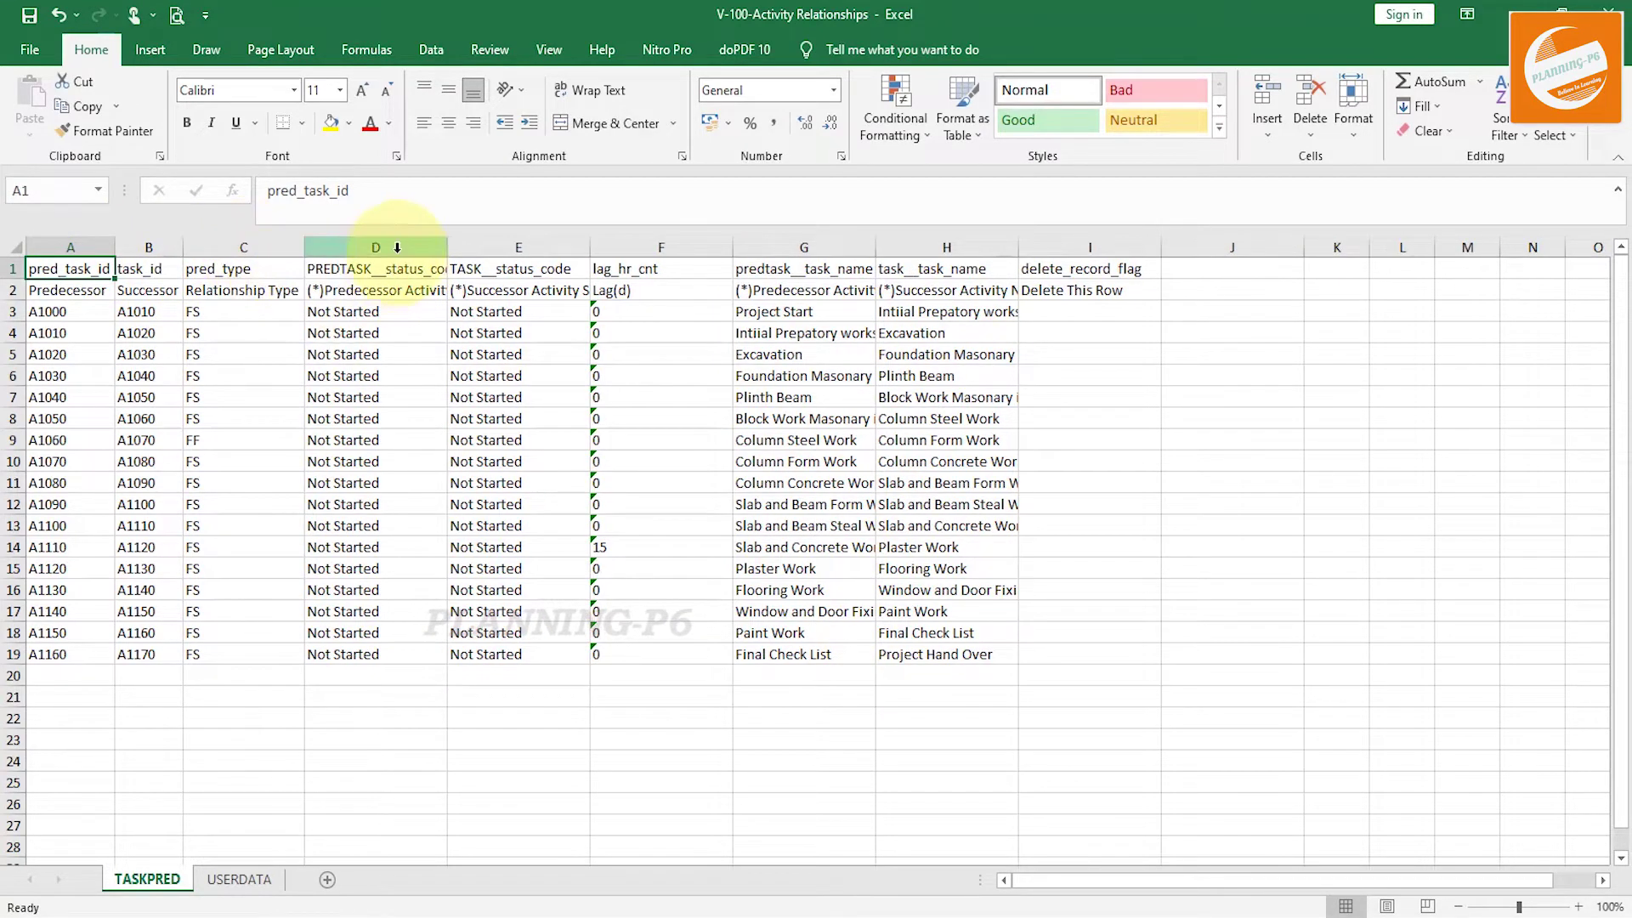
{"action": "double_click", "coordinate": [439, 247]}
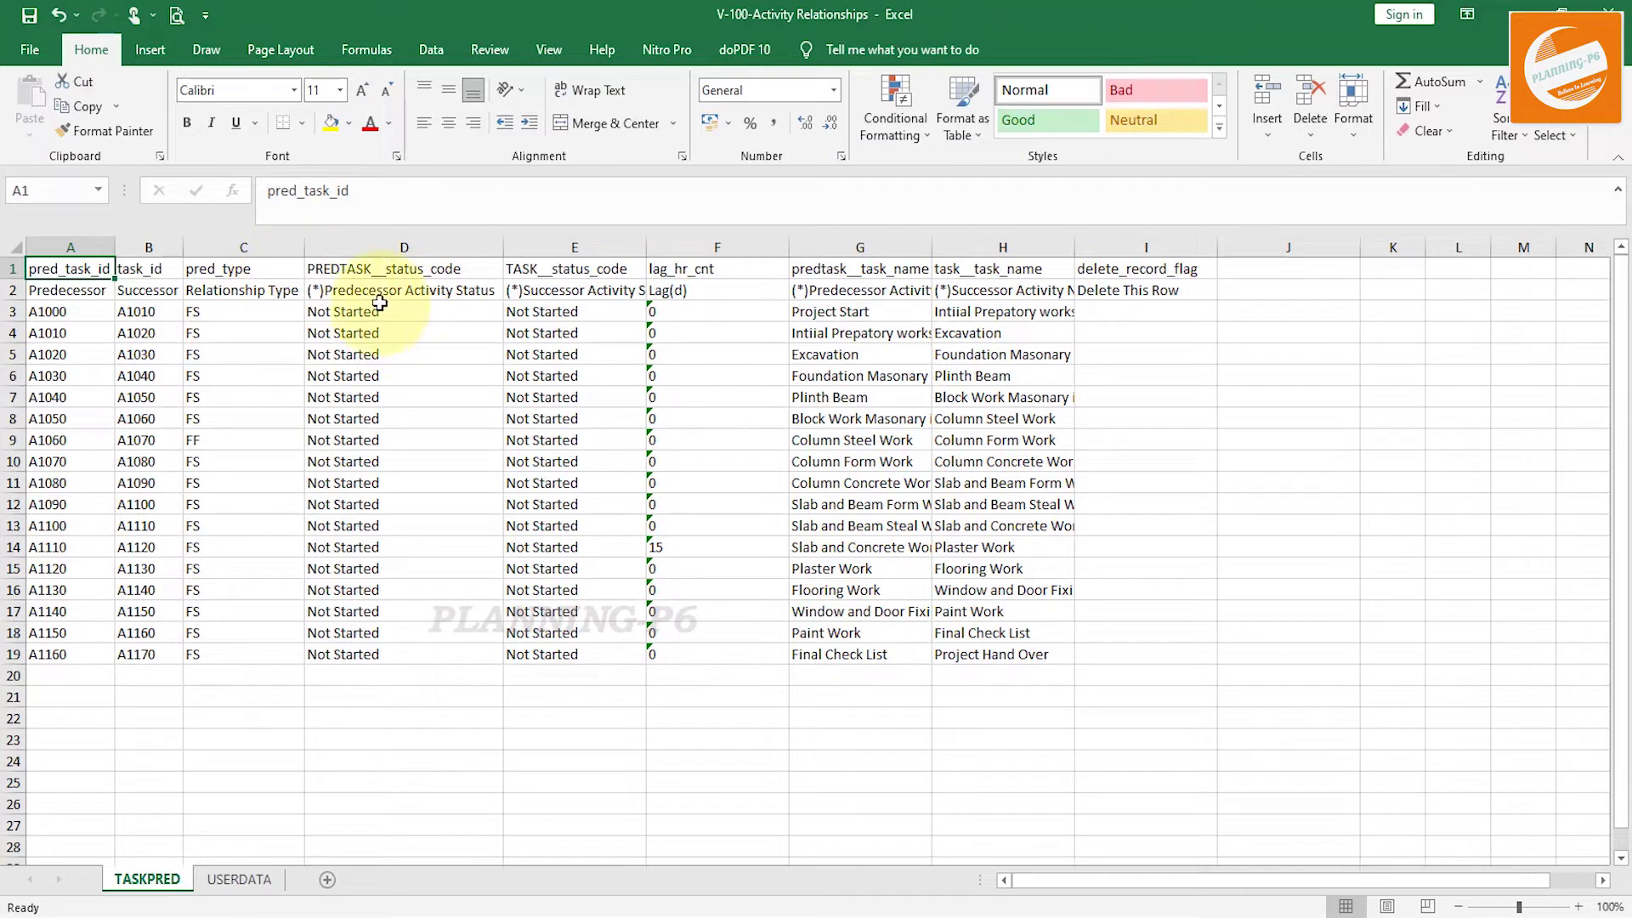
{"action": "double_click", "coordinate": [646, 248]}
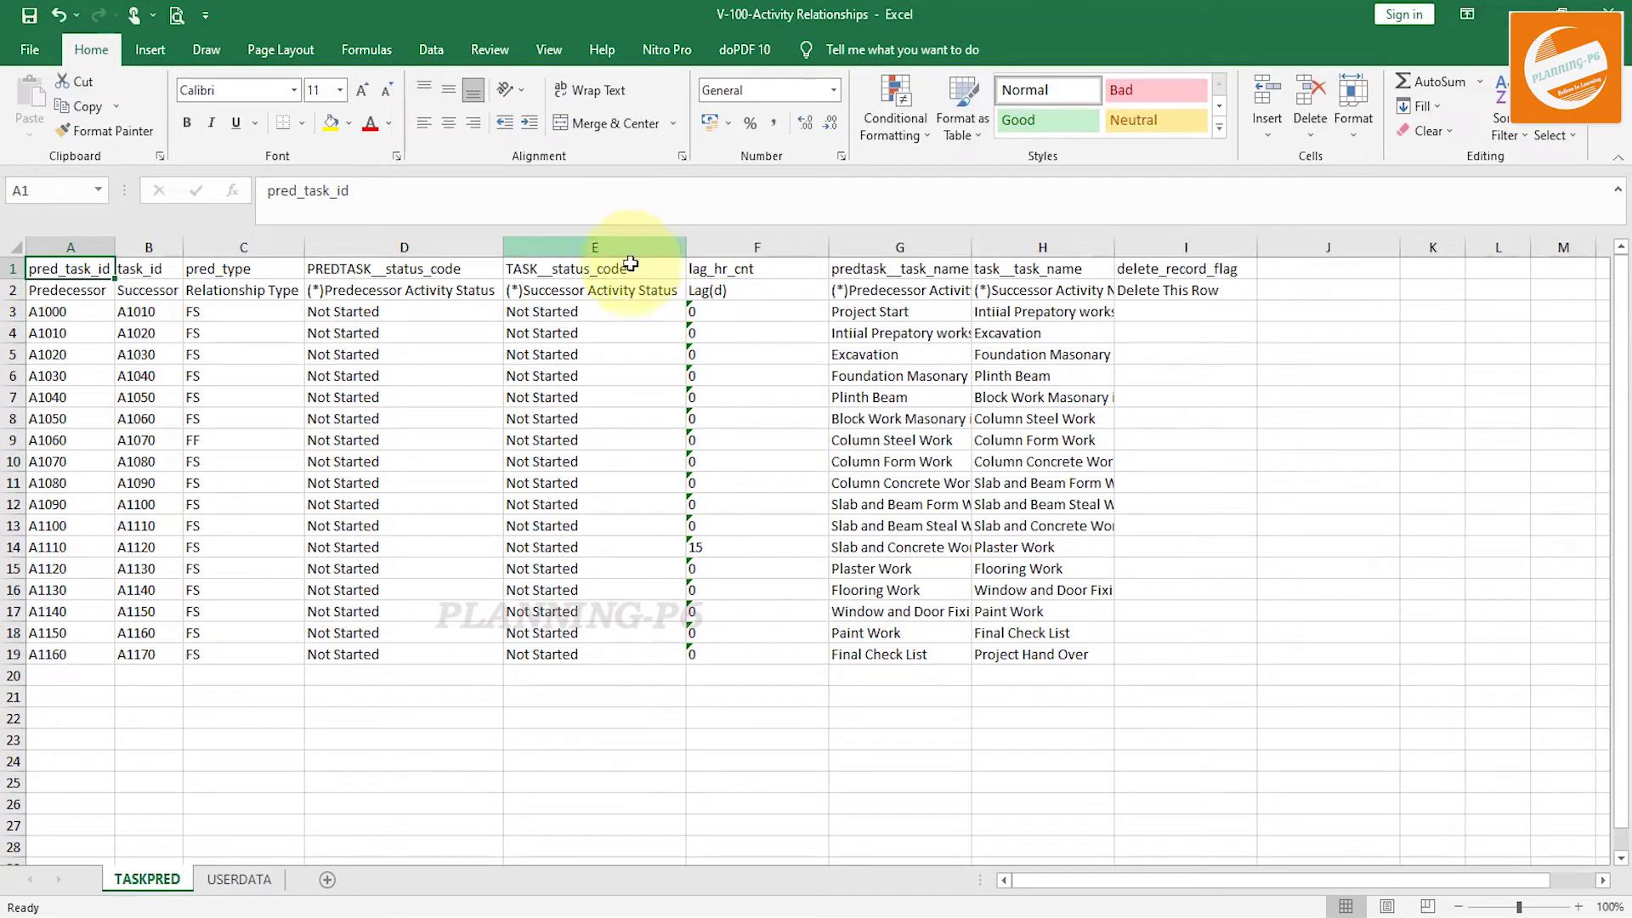
{"action": "double_click", "coordinate": [829, 246]}
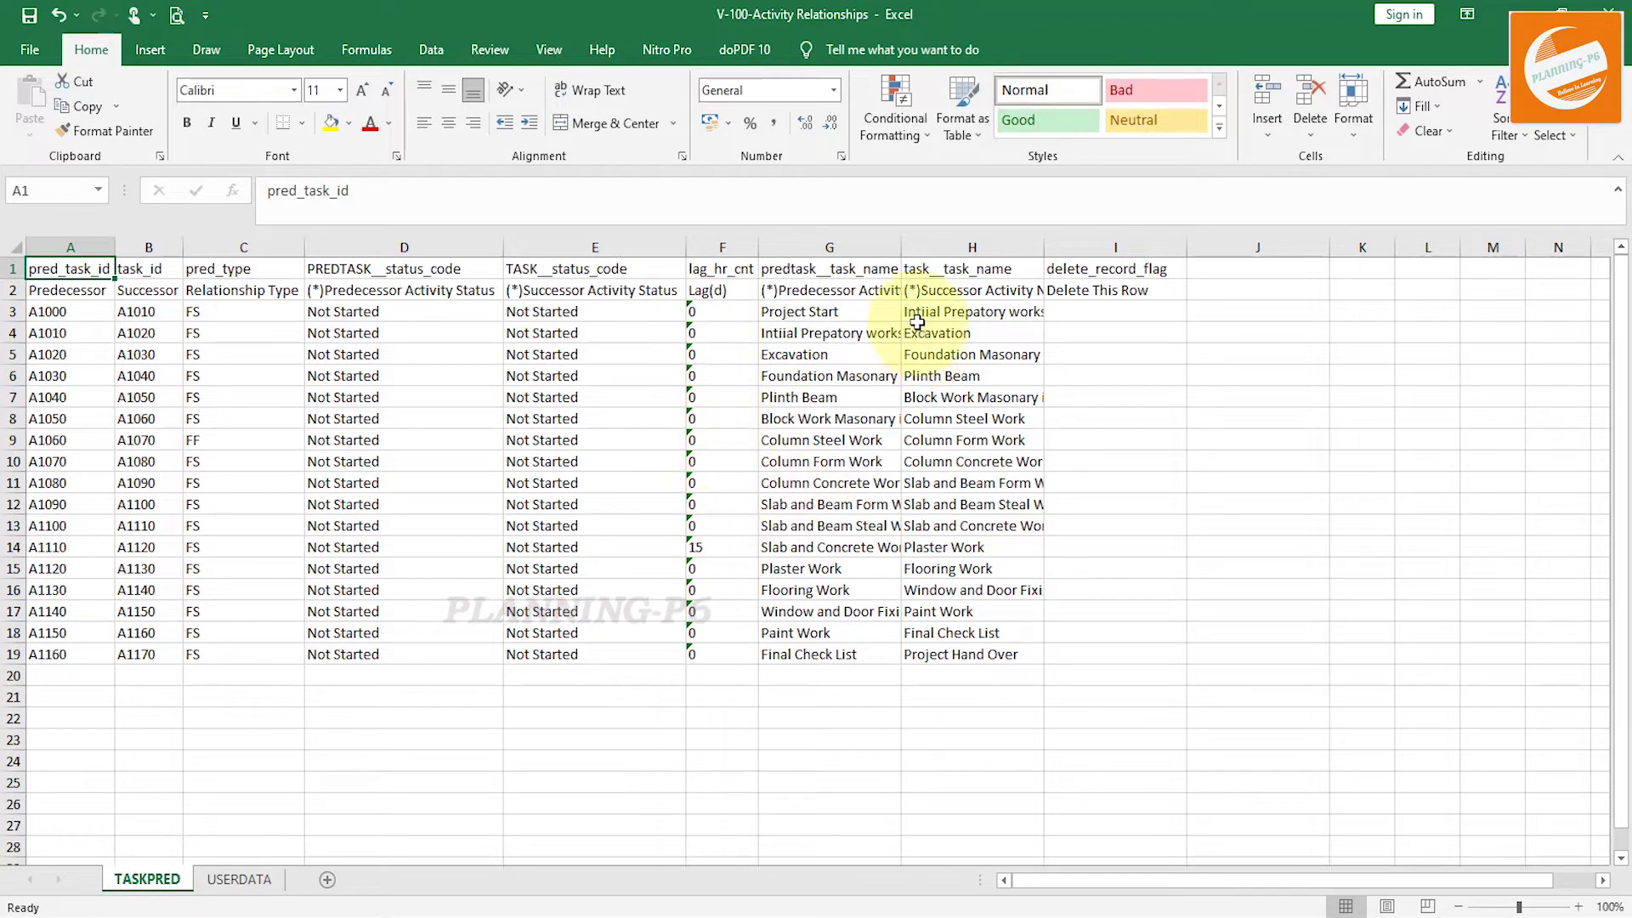
{"action": "double_click", "coordinate": [893, 249]}
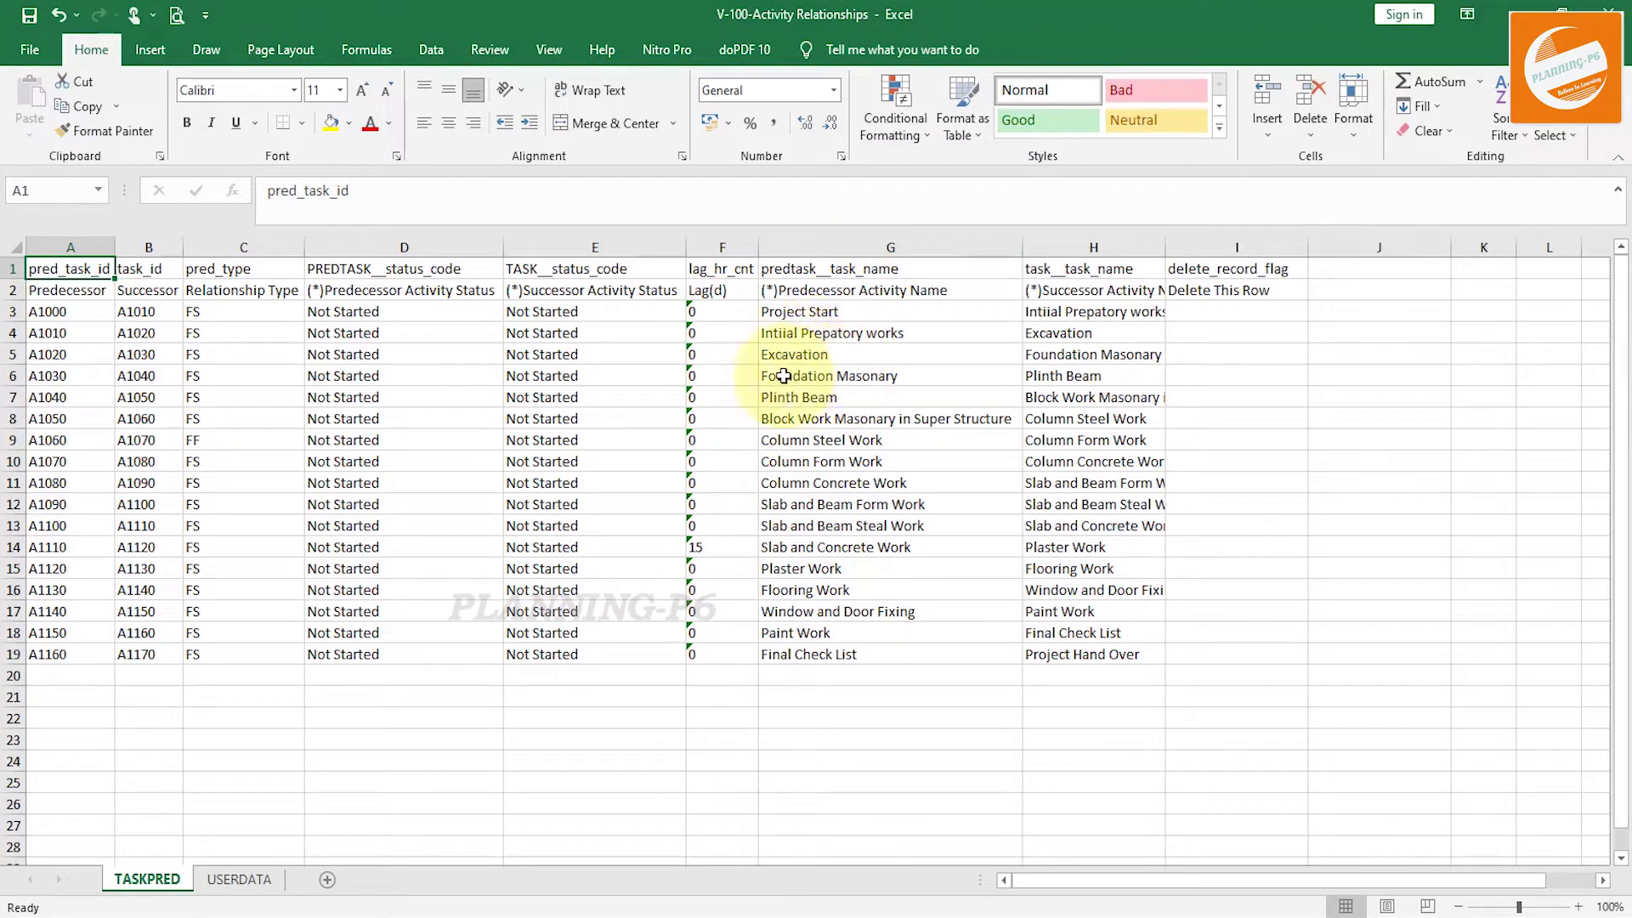
{"action": "double_click", "coordinate": [1166, 247]}
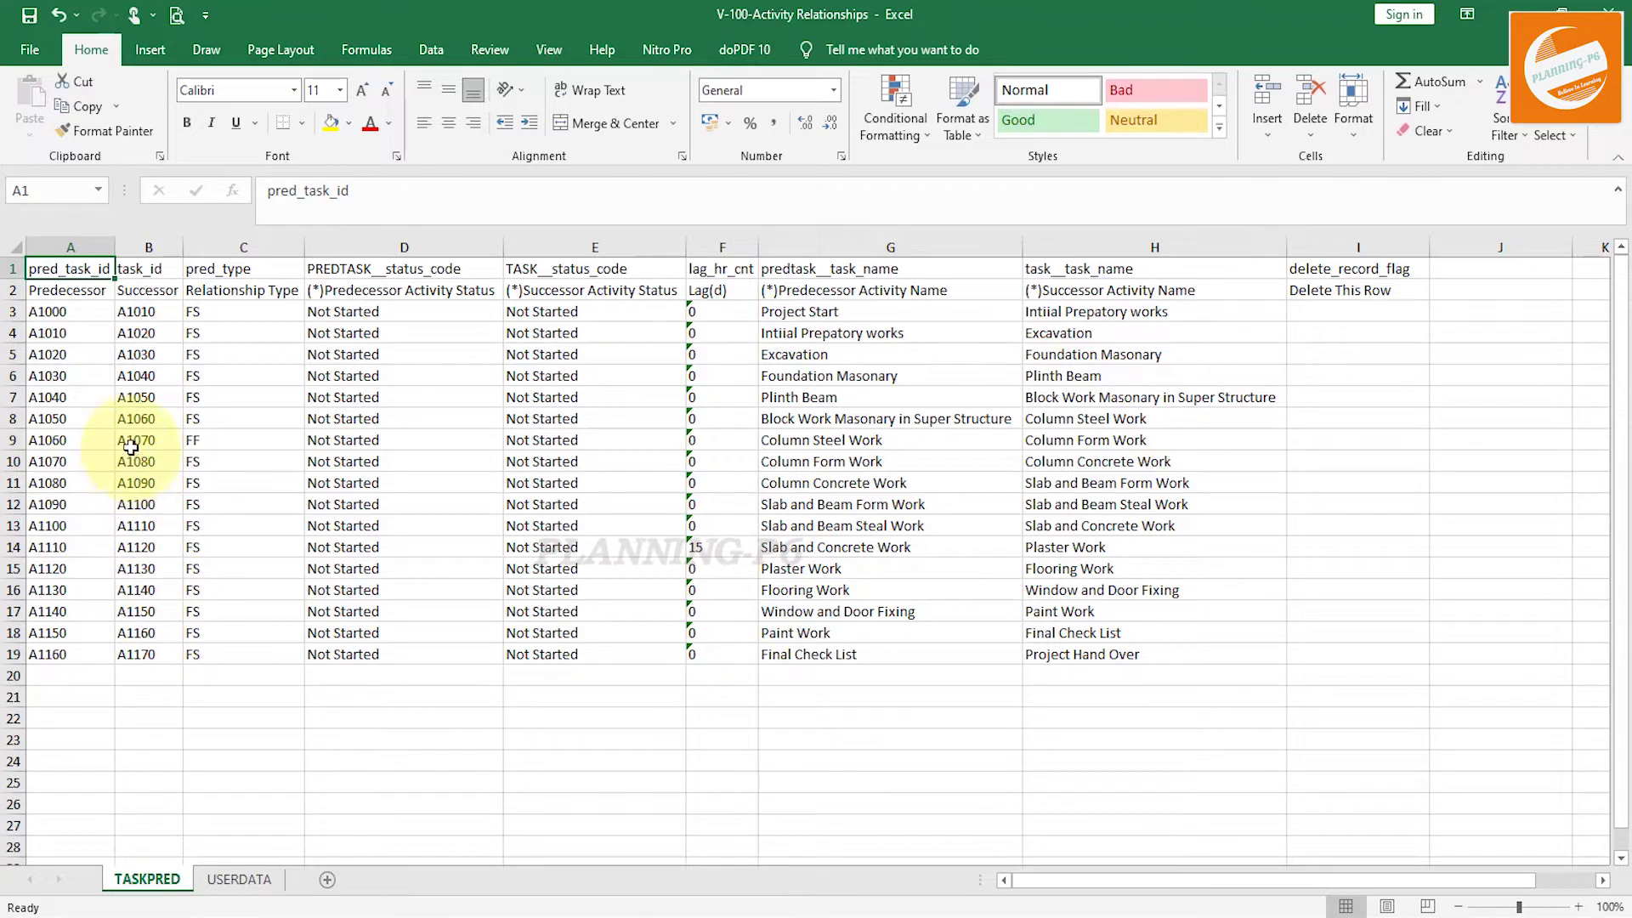
Step: Copy the successor ID from B7 and paste it as a value into predecessor cell A8, then clear the copy selection
{"action": "left_click", "coordinate": [147, 397]}
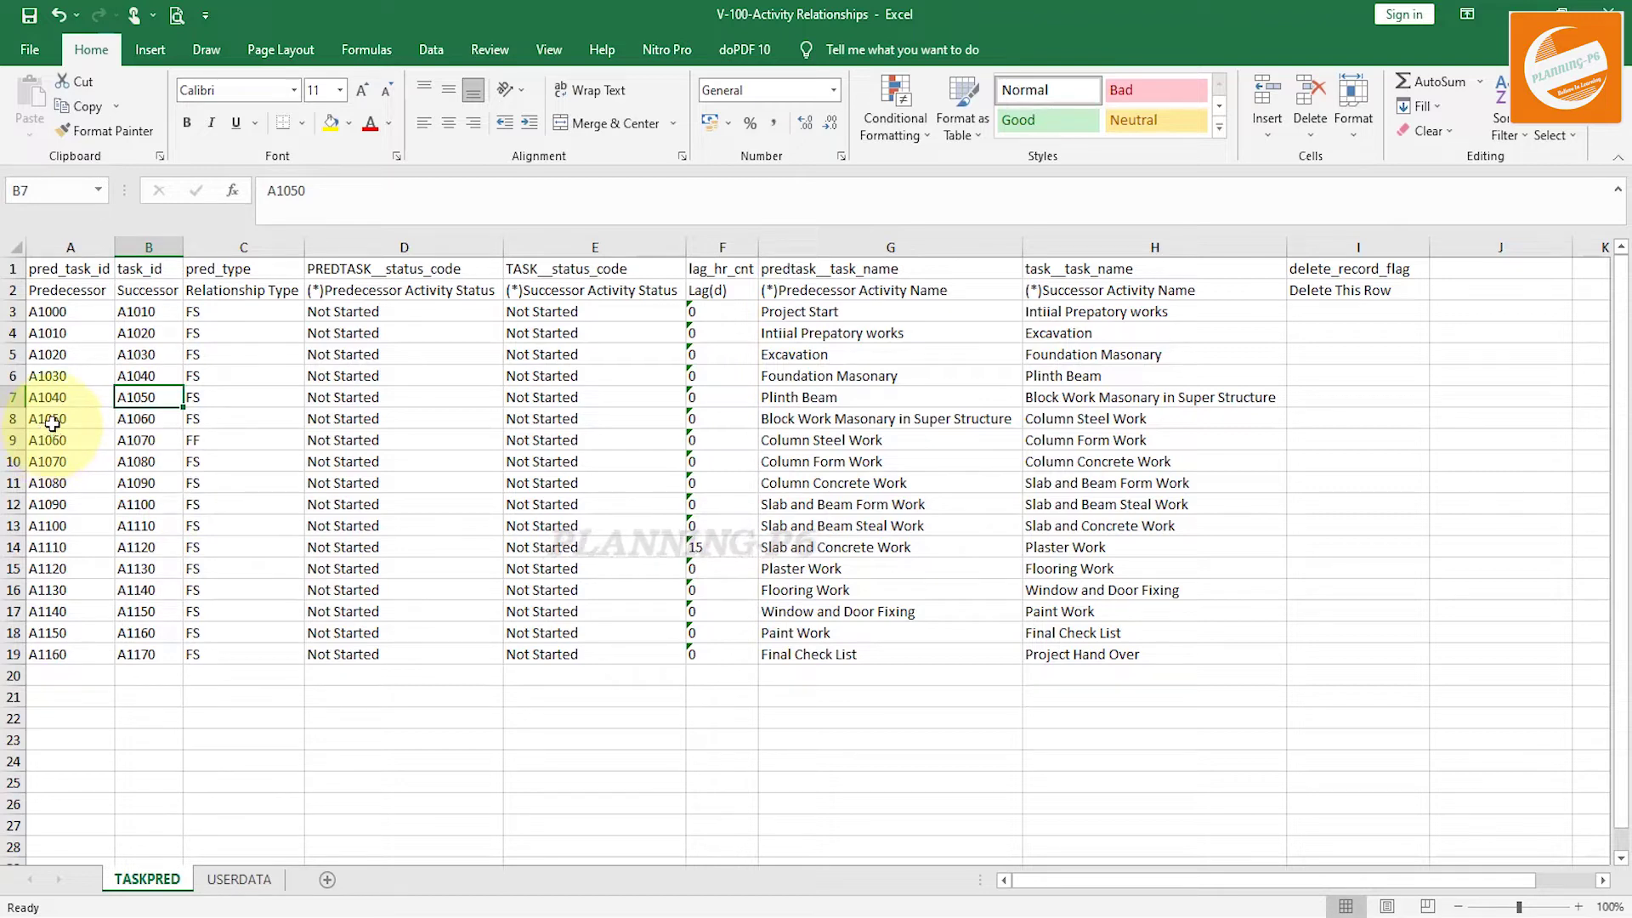
{"action": "key", "text": "ctrl+c"}
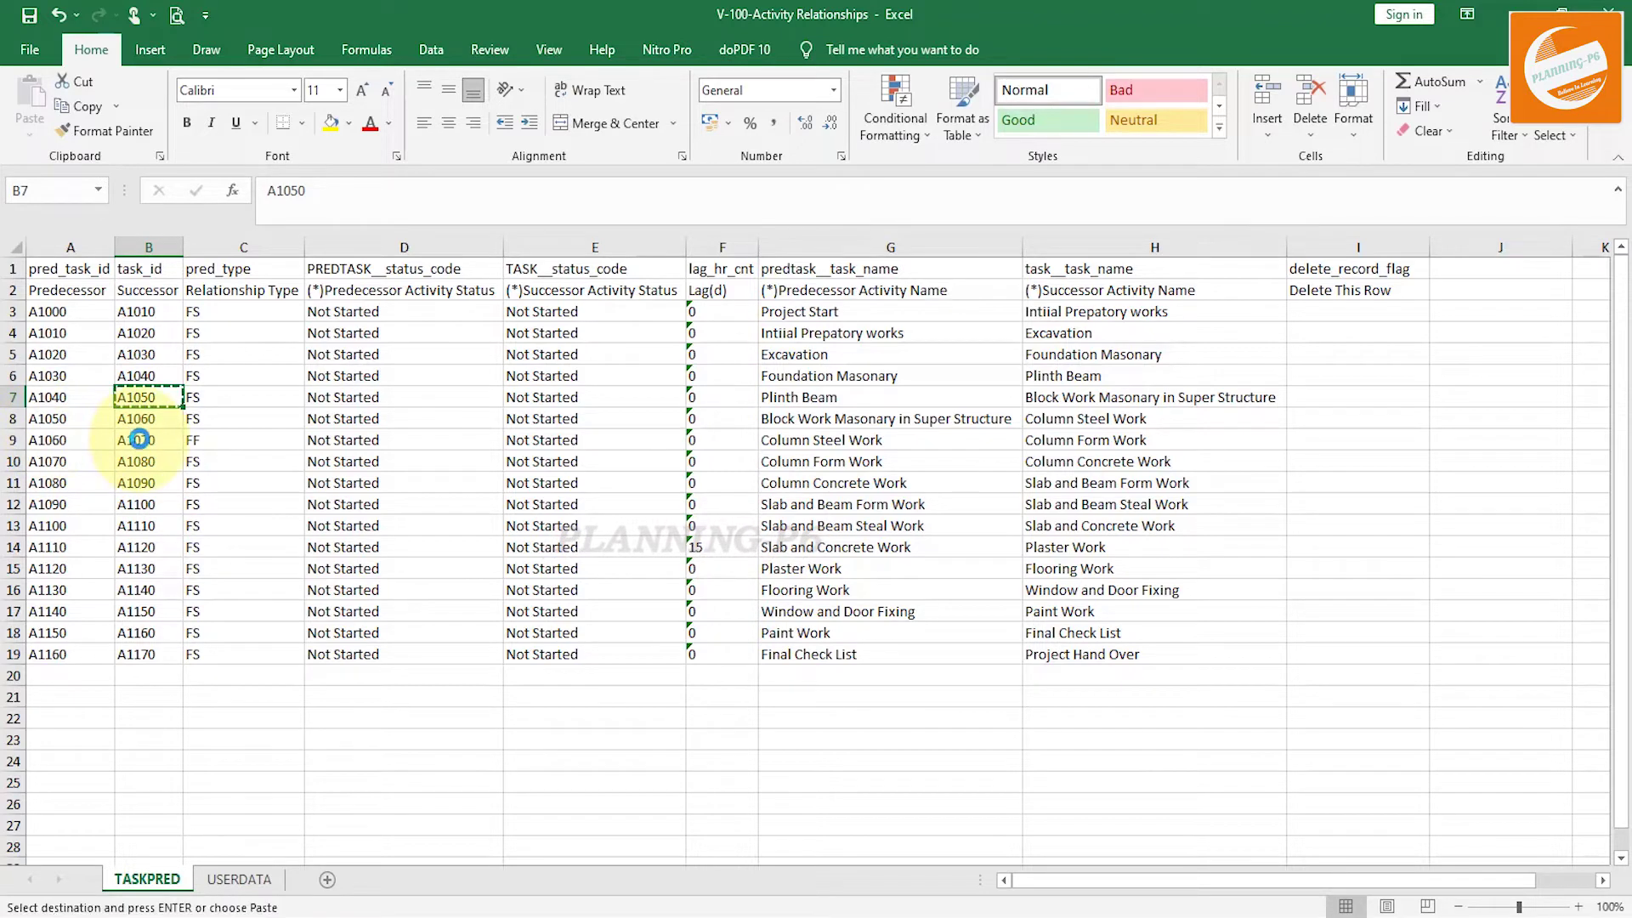
{"action": "left_click", "coordinate": [62, 423]}
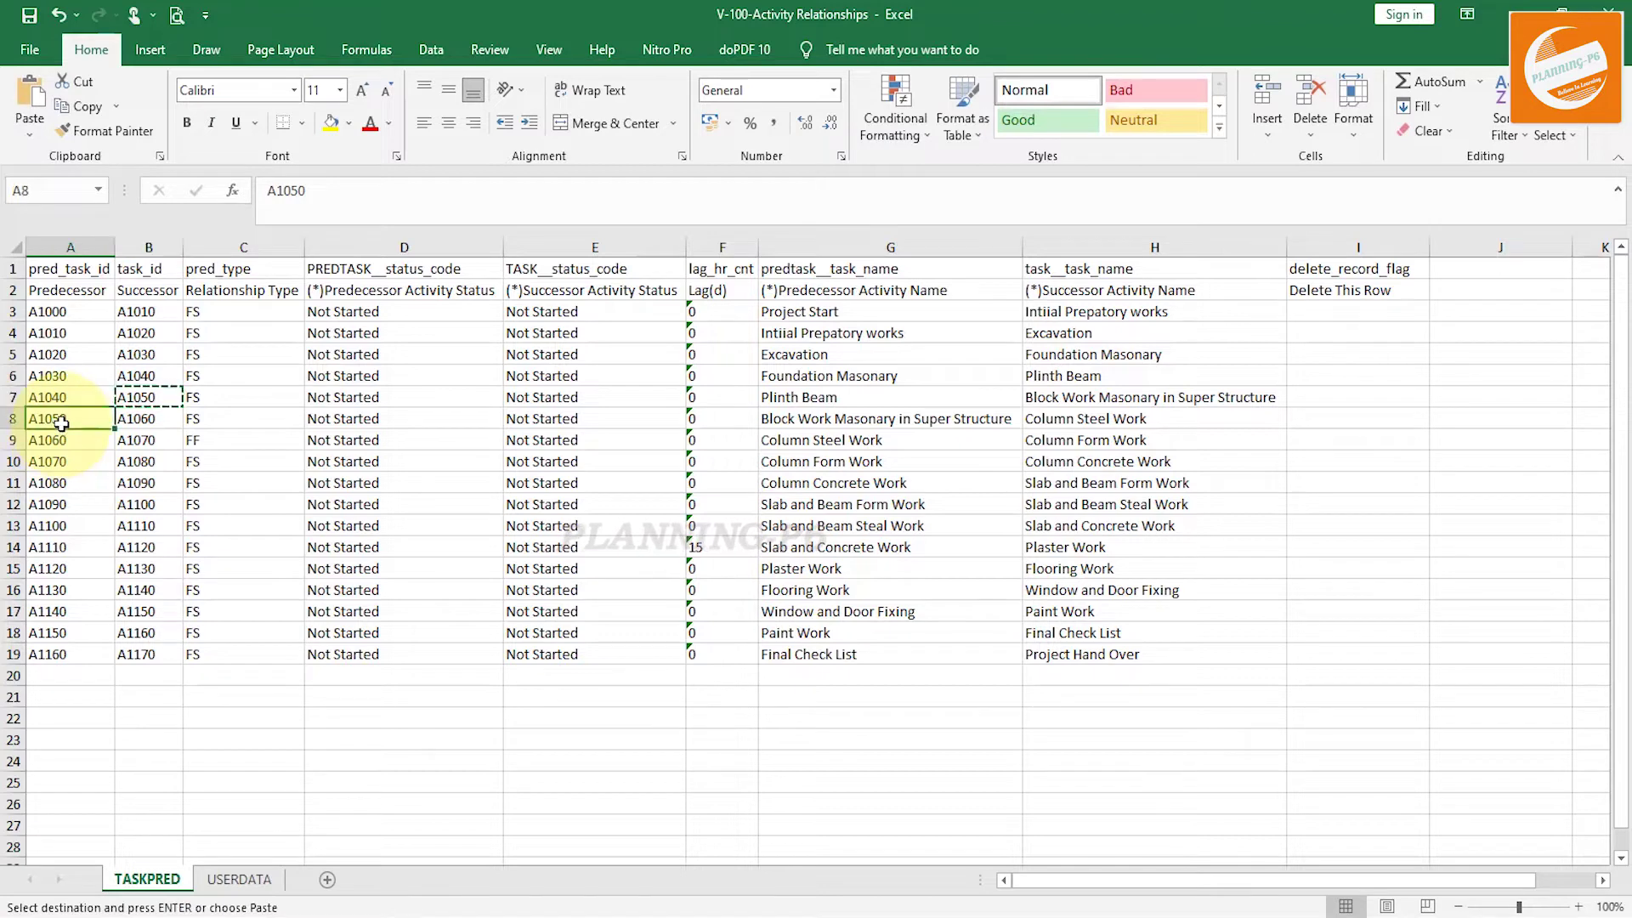
{"action": "right_click", "coordinate": [65, 424]}
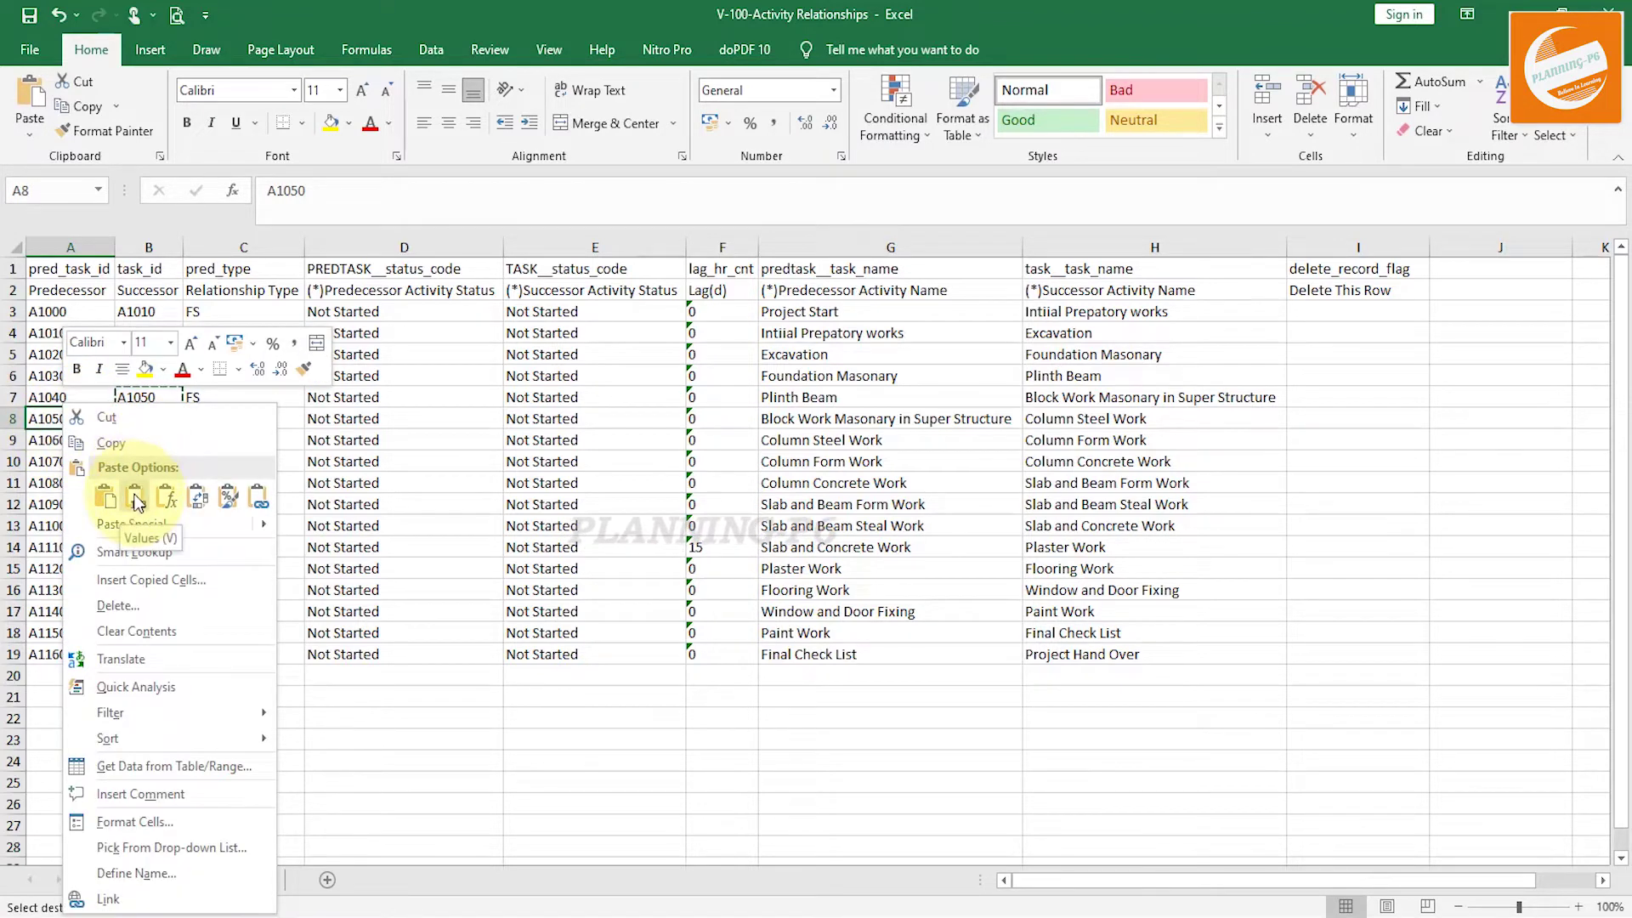
{"action": "left_click", "coordinate": [136, 501]}
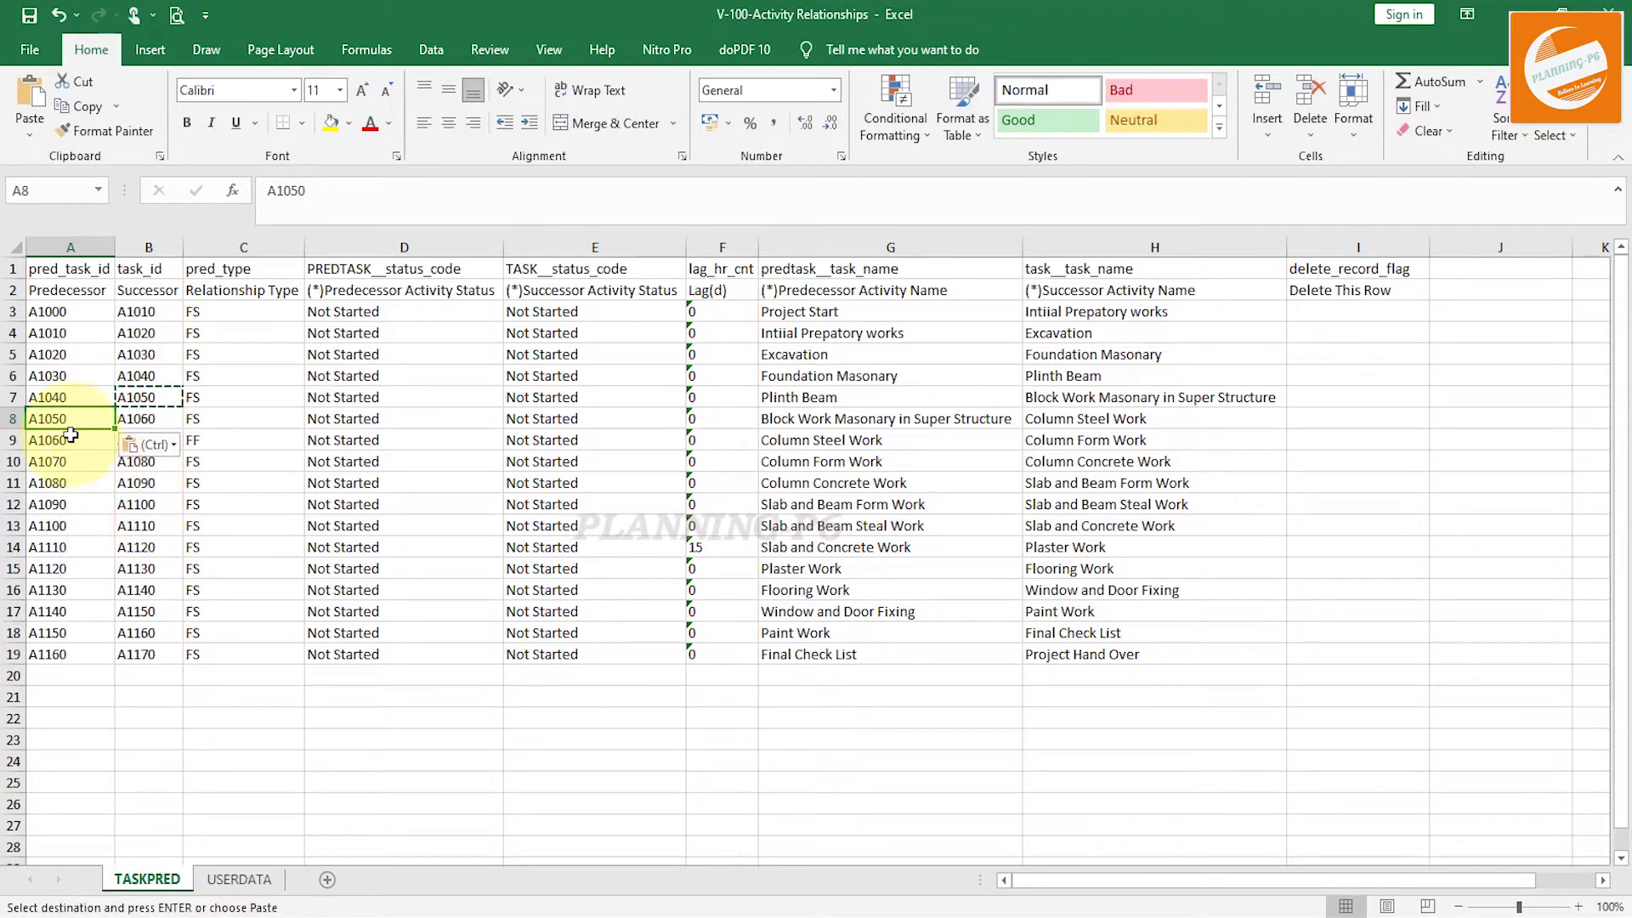
{"action": "right_click", "coordinate": [77, 407]}
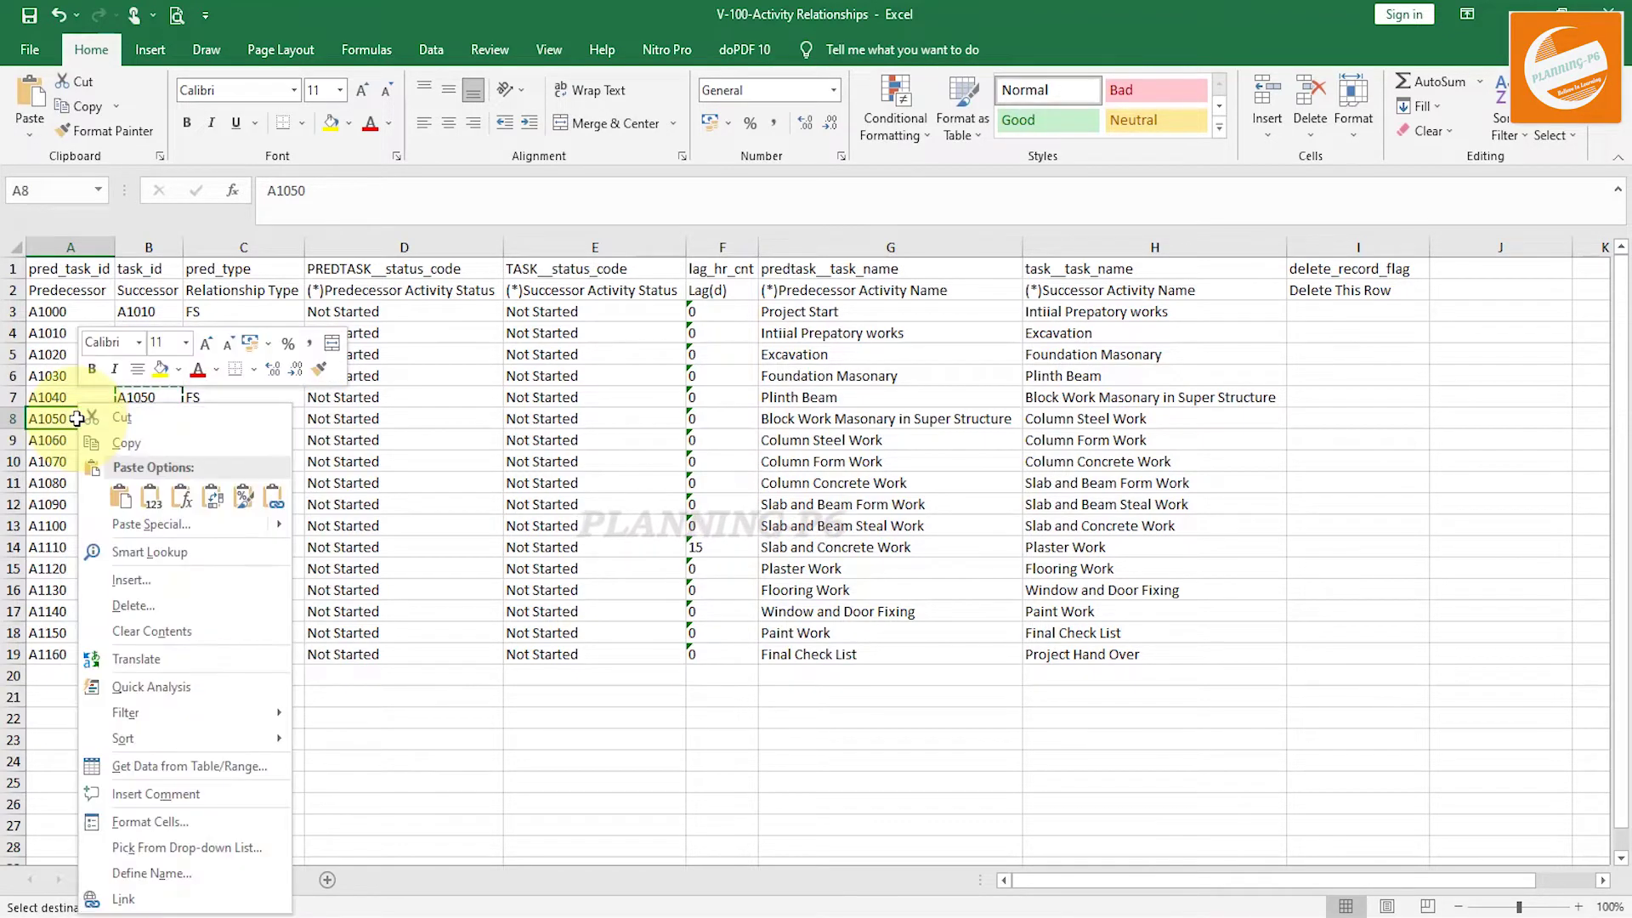
{"action": "key", "text": "Escape"}
{"action": "key", "text": "Escape"}
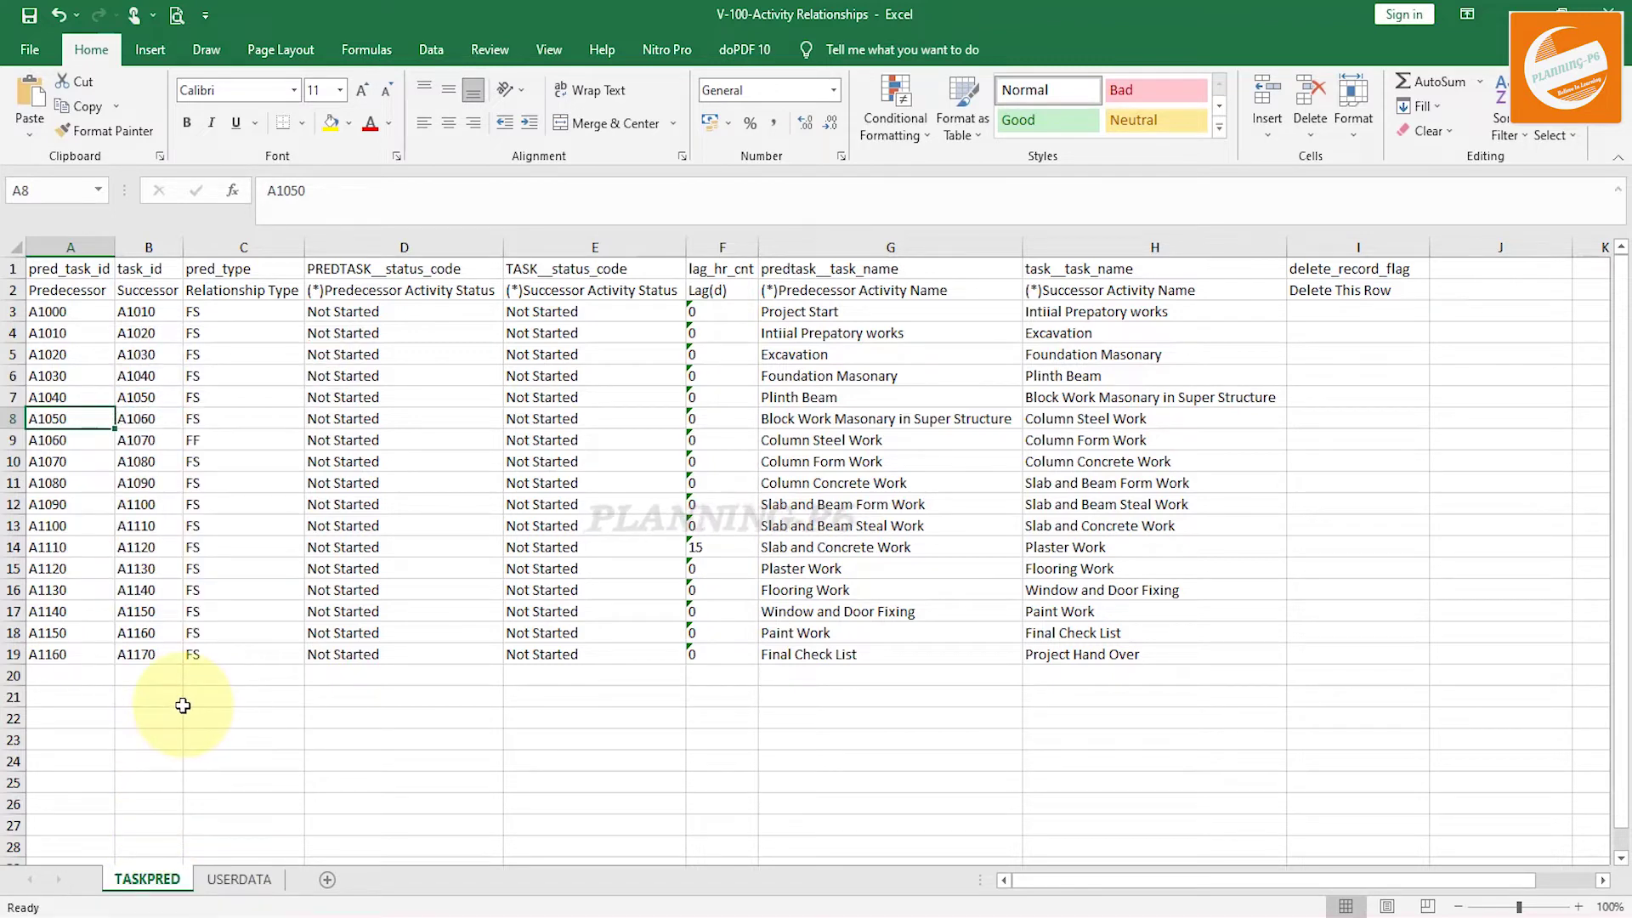
Step: Apply the Text number format to predecessor cell A8
{"action": "key", "text": "ctrl+1"}
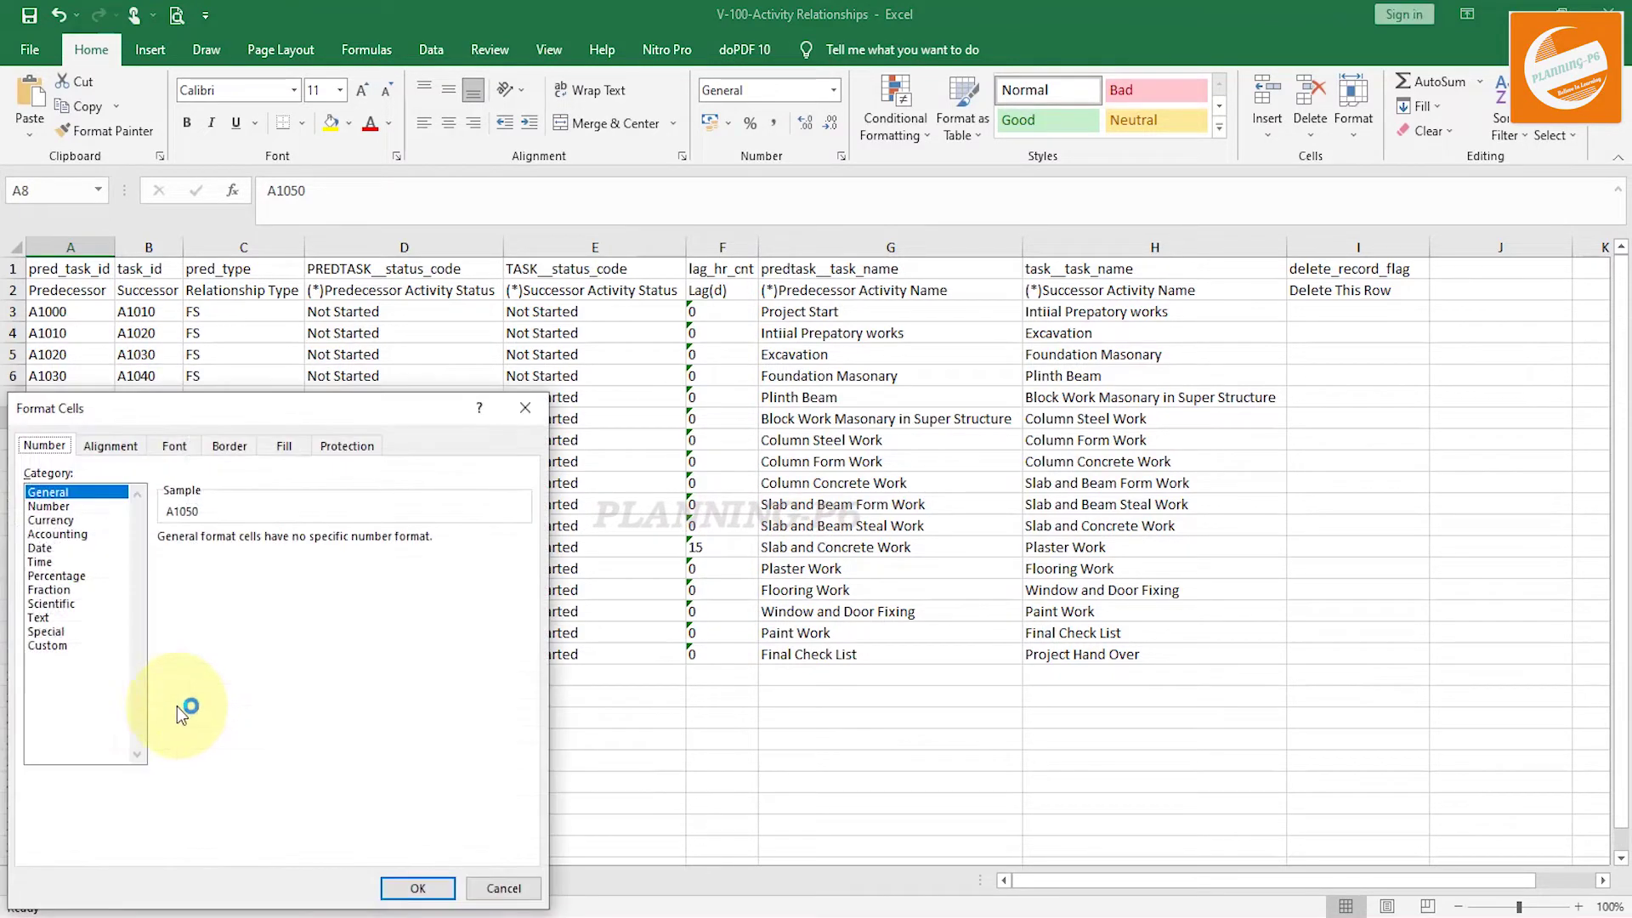
{"action": "left_click", "coordinate": [39, 618]}
{"action": "left_click", "coordinate": [425, 886]}
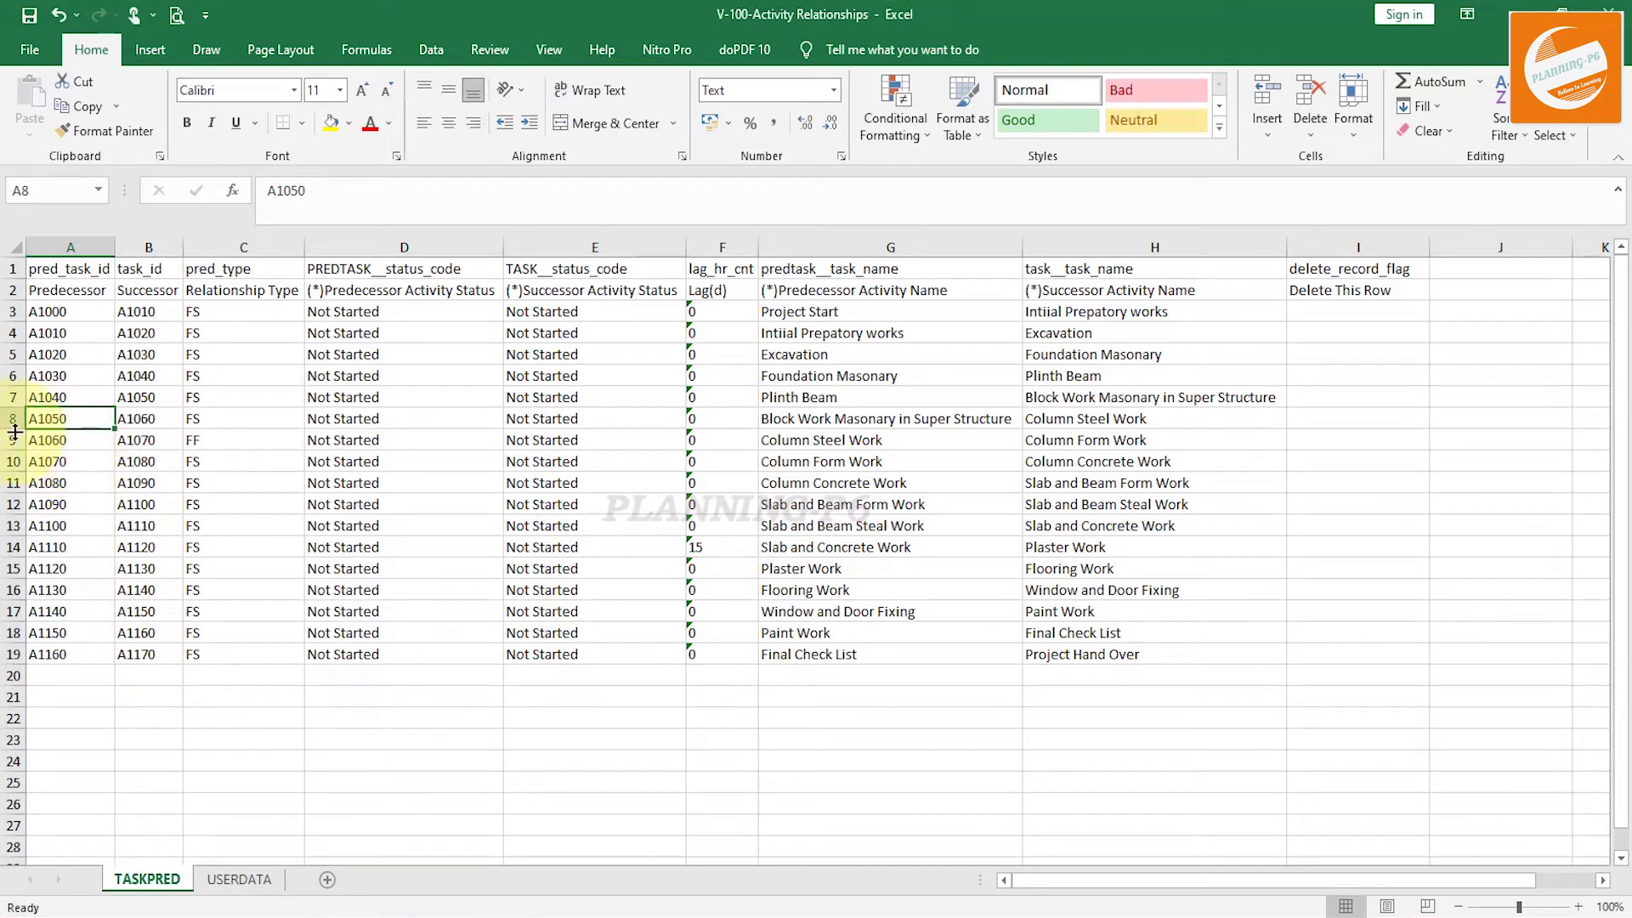
Step: Set the relationship type in C8 to SS and format that cell as Text
{"action": "left_click", "coordinate": [208, 425]}
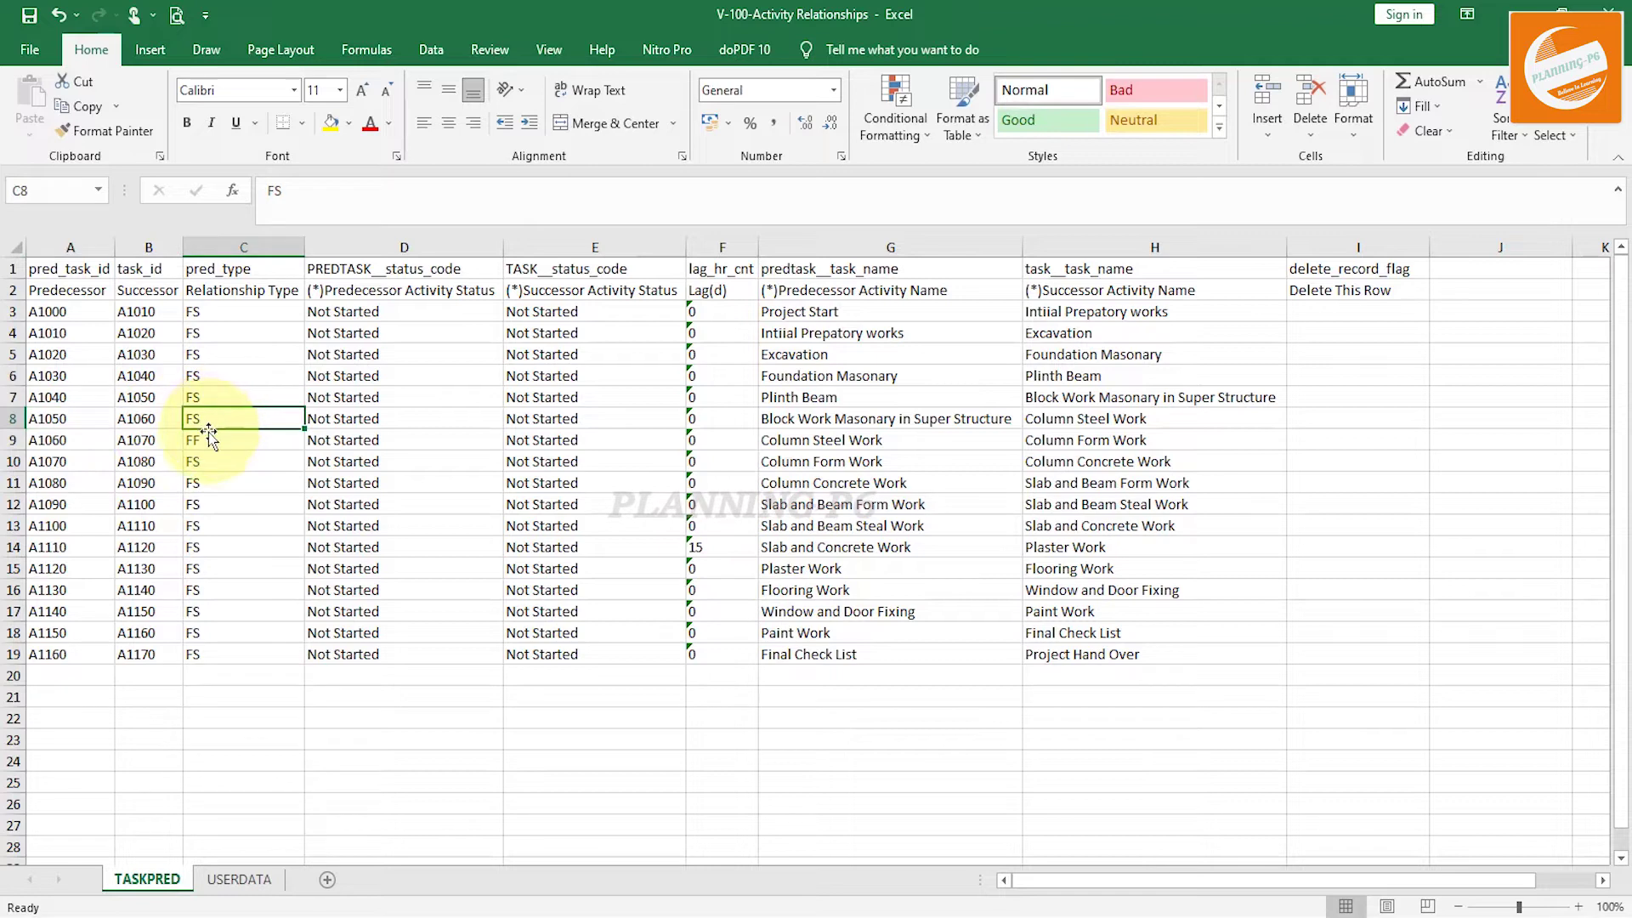
{"action": "left_click", "coordinate": [43, 419]}
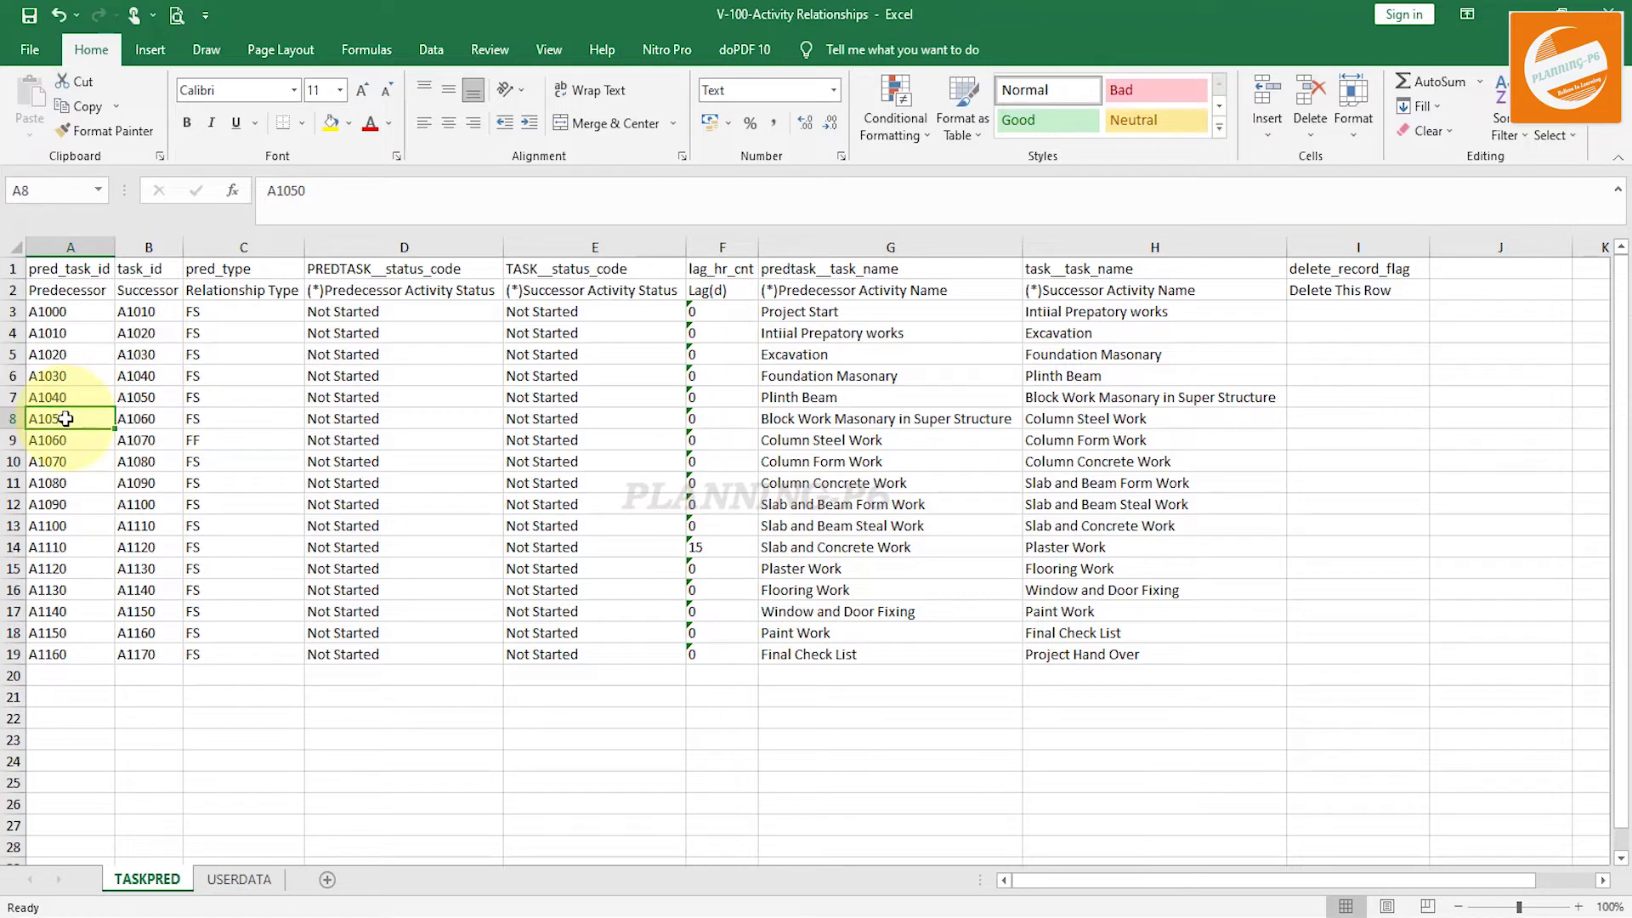
{"action": "left_click", "coordinate": [197, 422]}
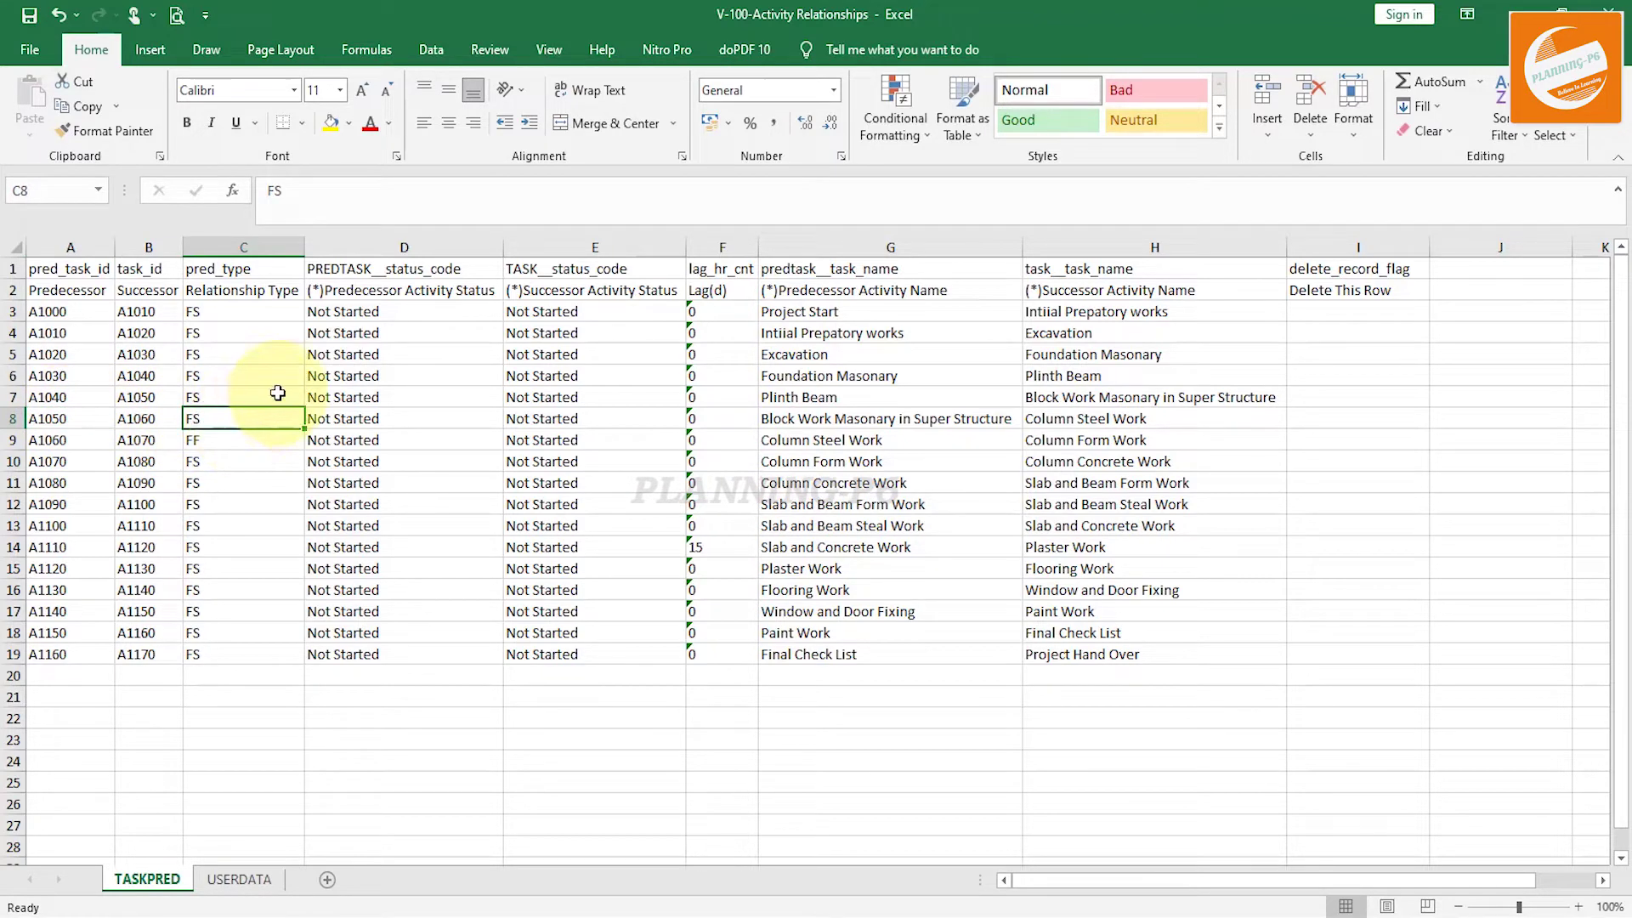
{"action": "type", "text": "SS"}
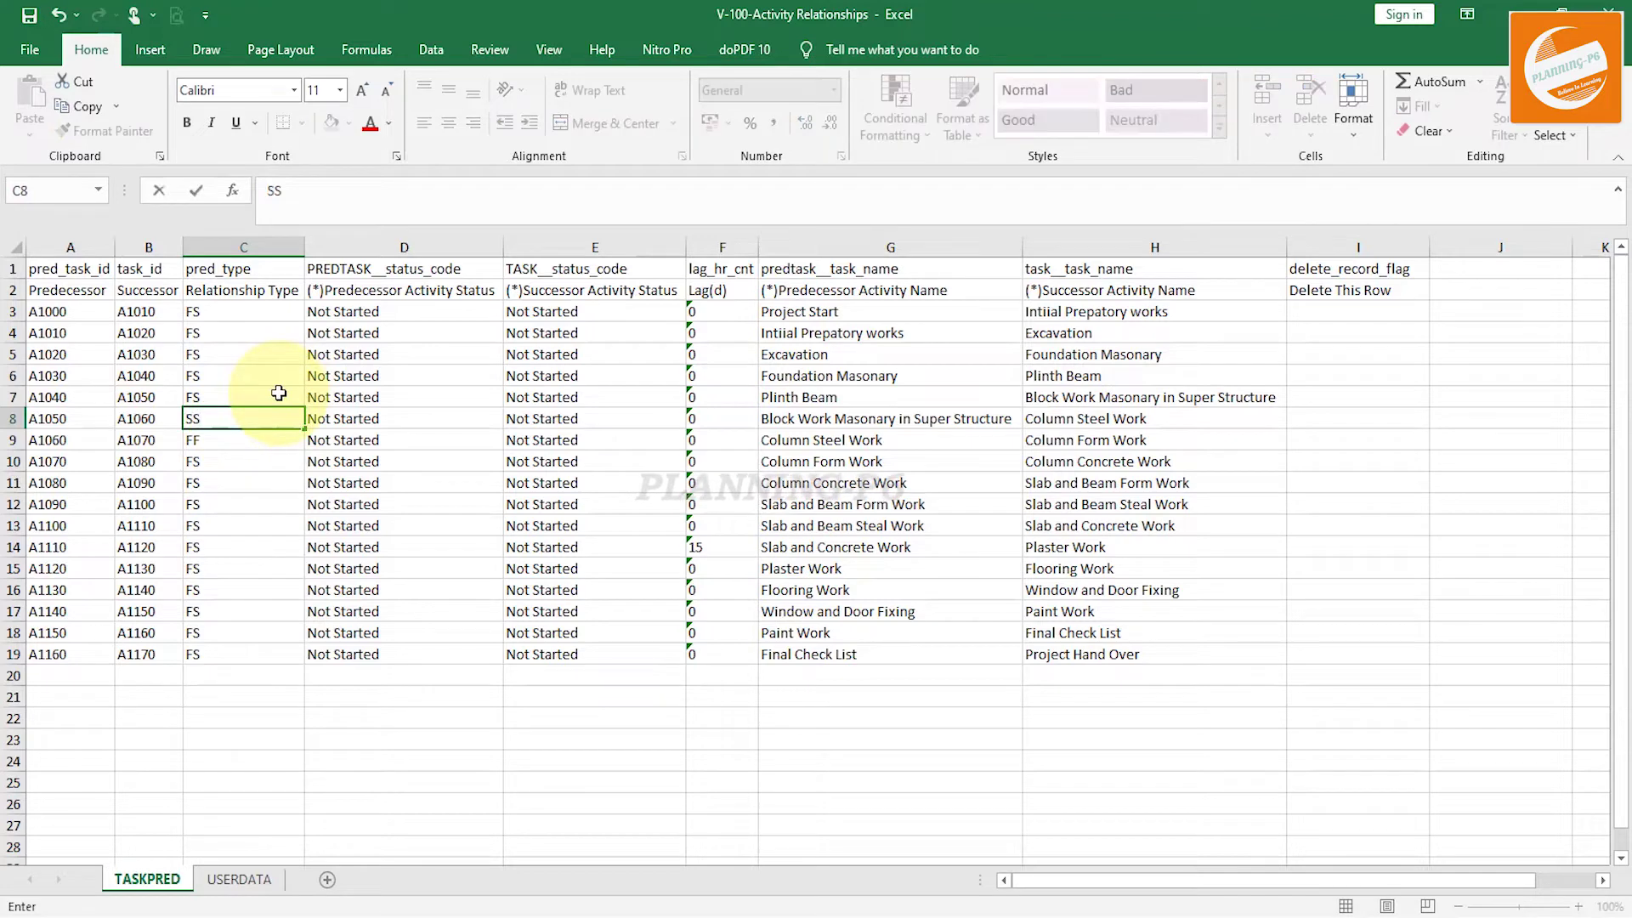
{"action": "left_click", "coordinate": [233, 425]}
{"action": "key", "text": "Return"}
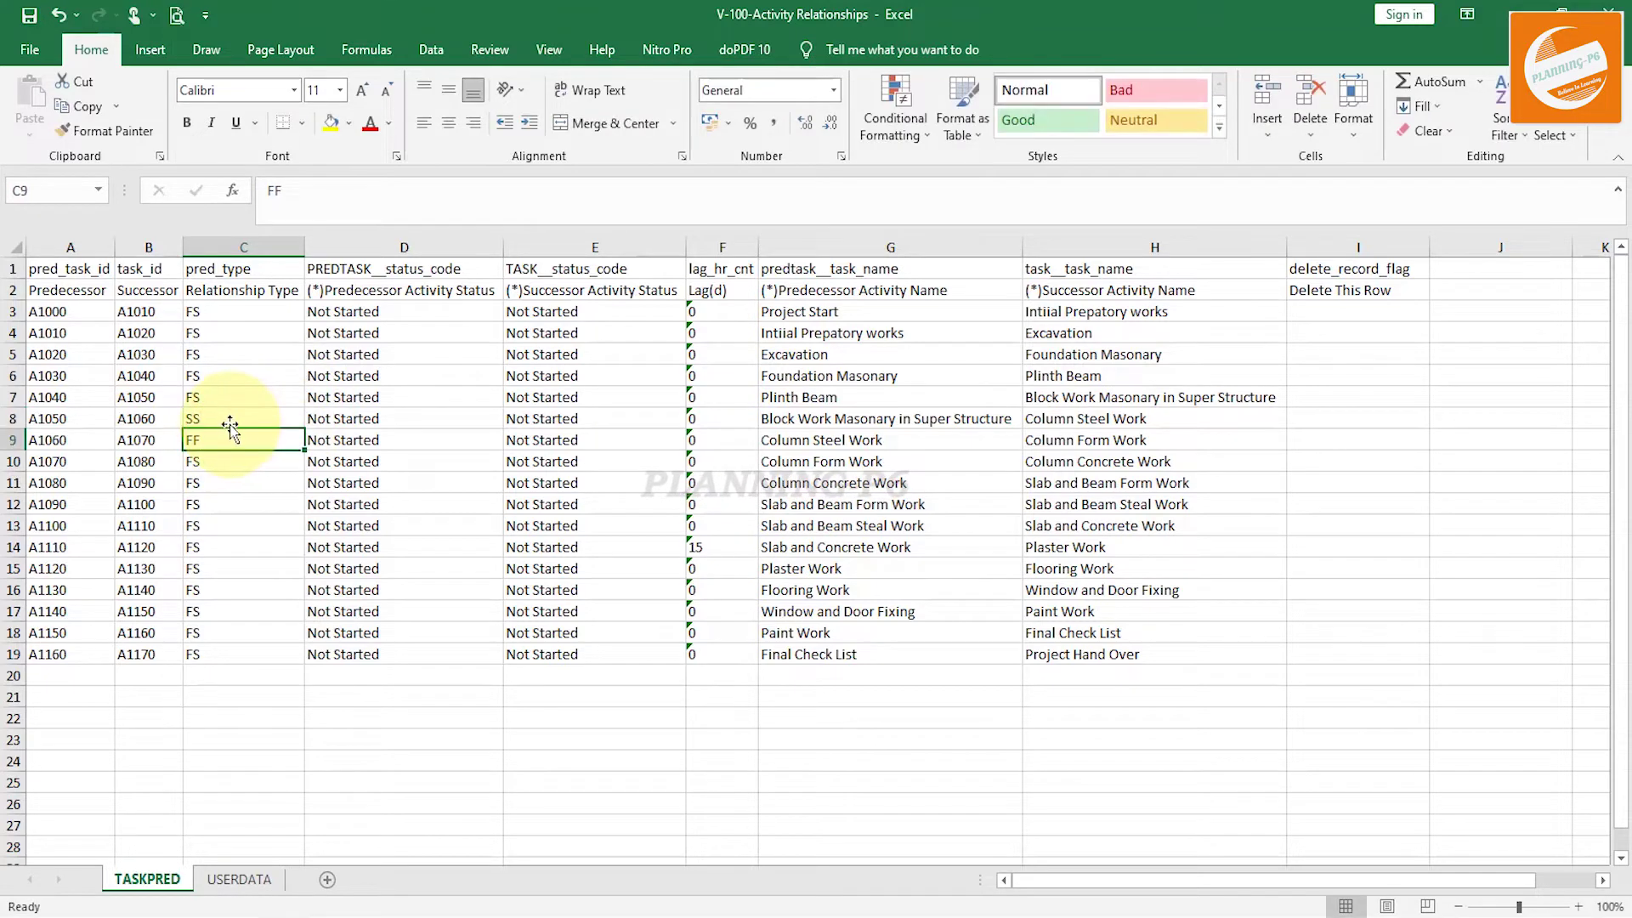
{"action": "right_click", "coordinate": [231, 422]}
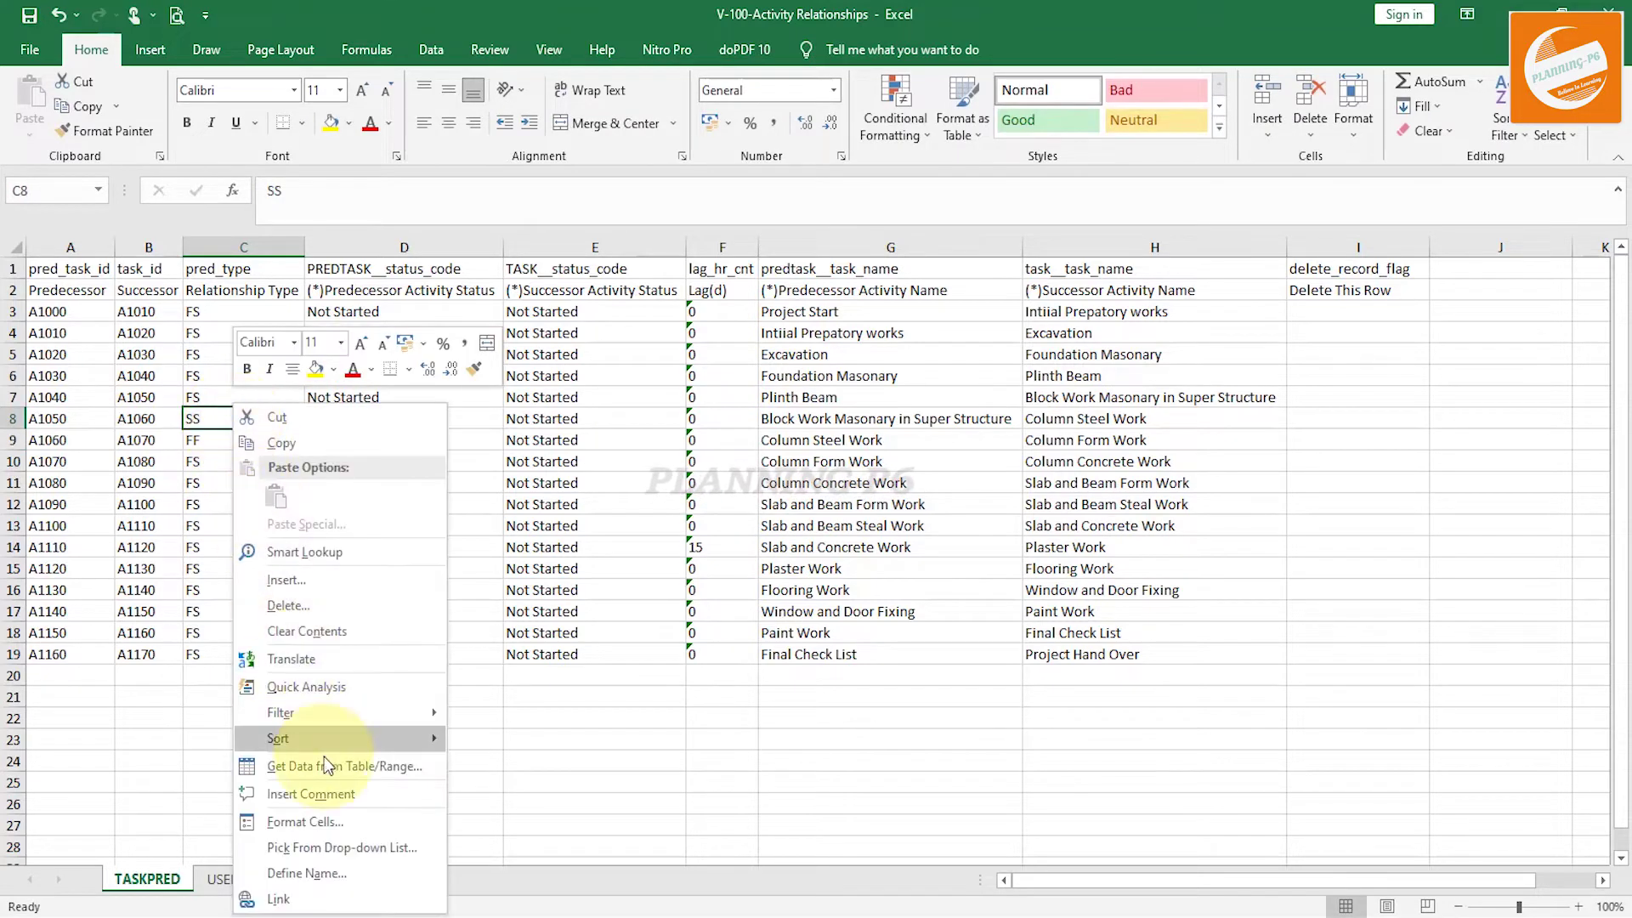
{"action": "left_click", "coordinate": [318, 822]}
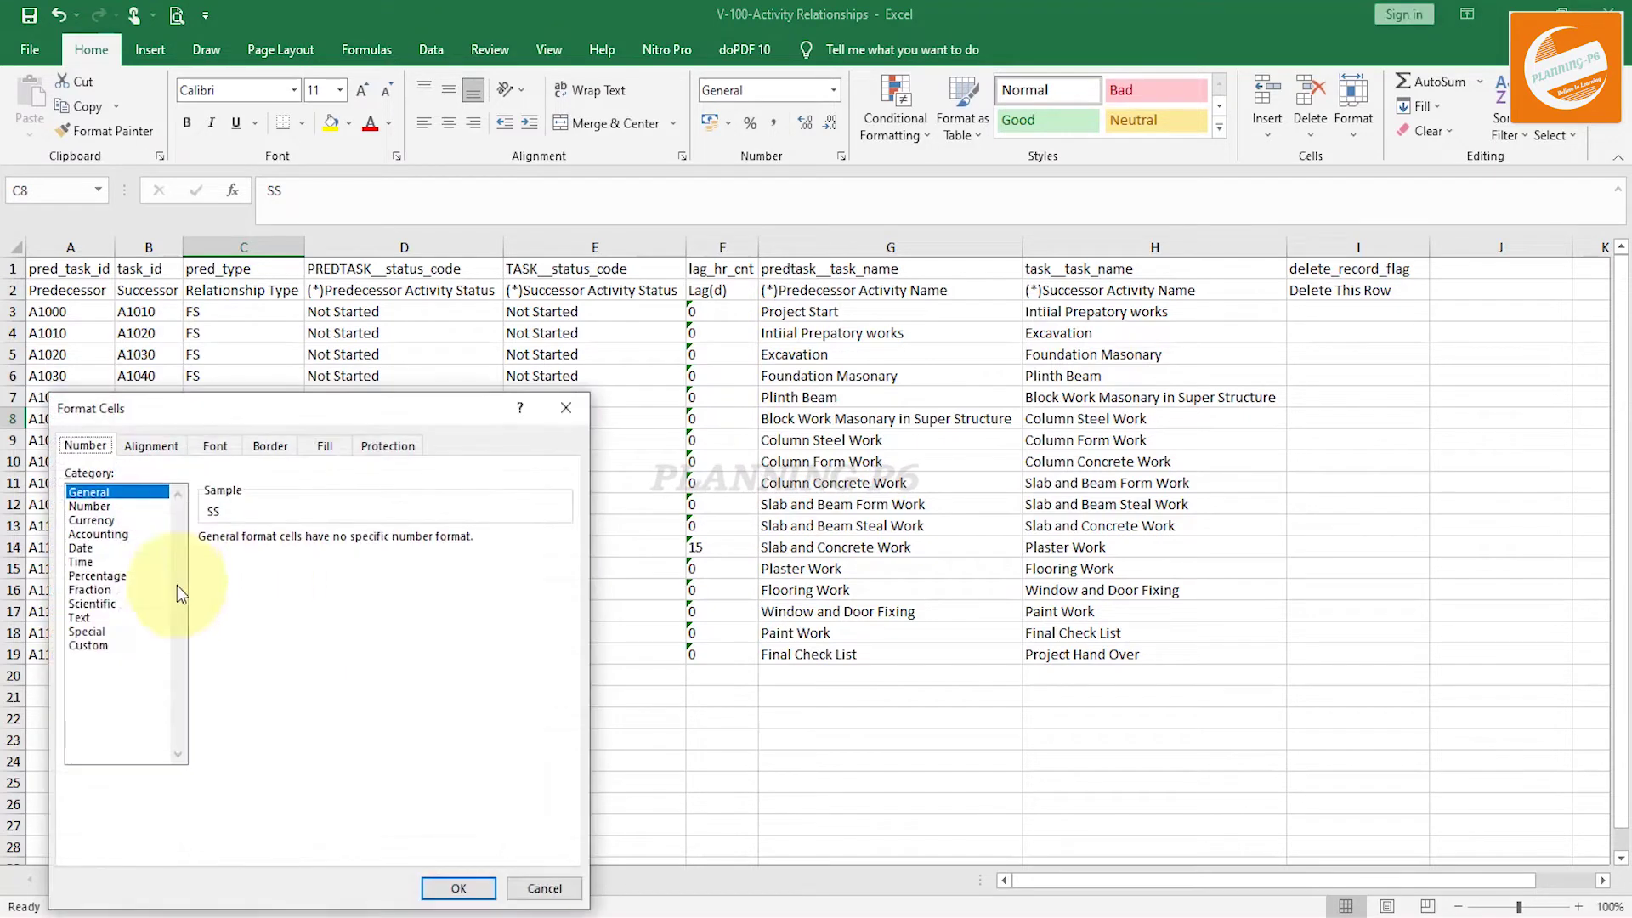
{"action": "left_click", "coordinate": [85, 617]}
{"action": "left_click", "coordinate": [458, 888]}
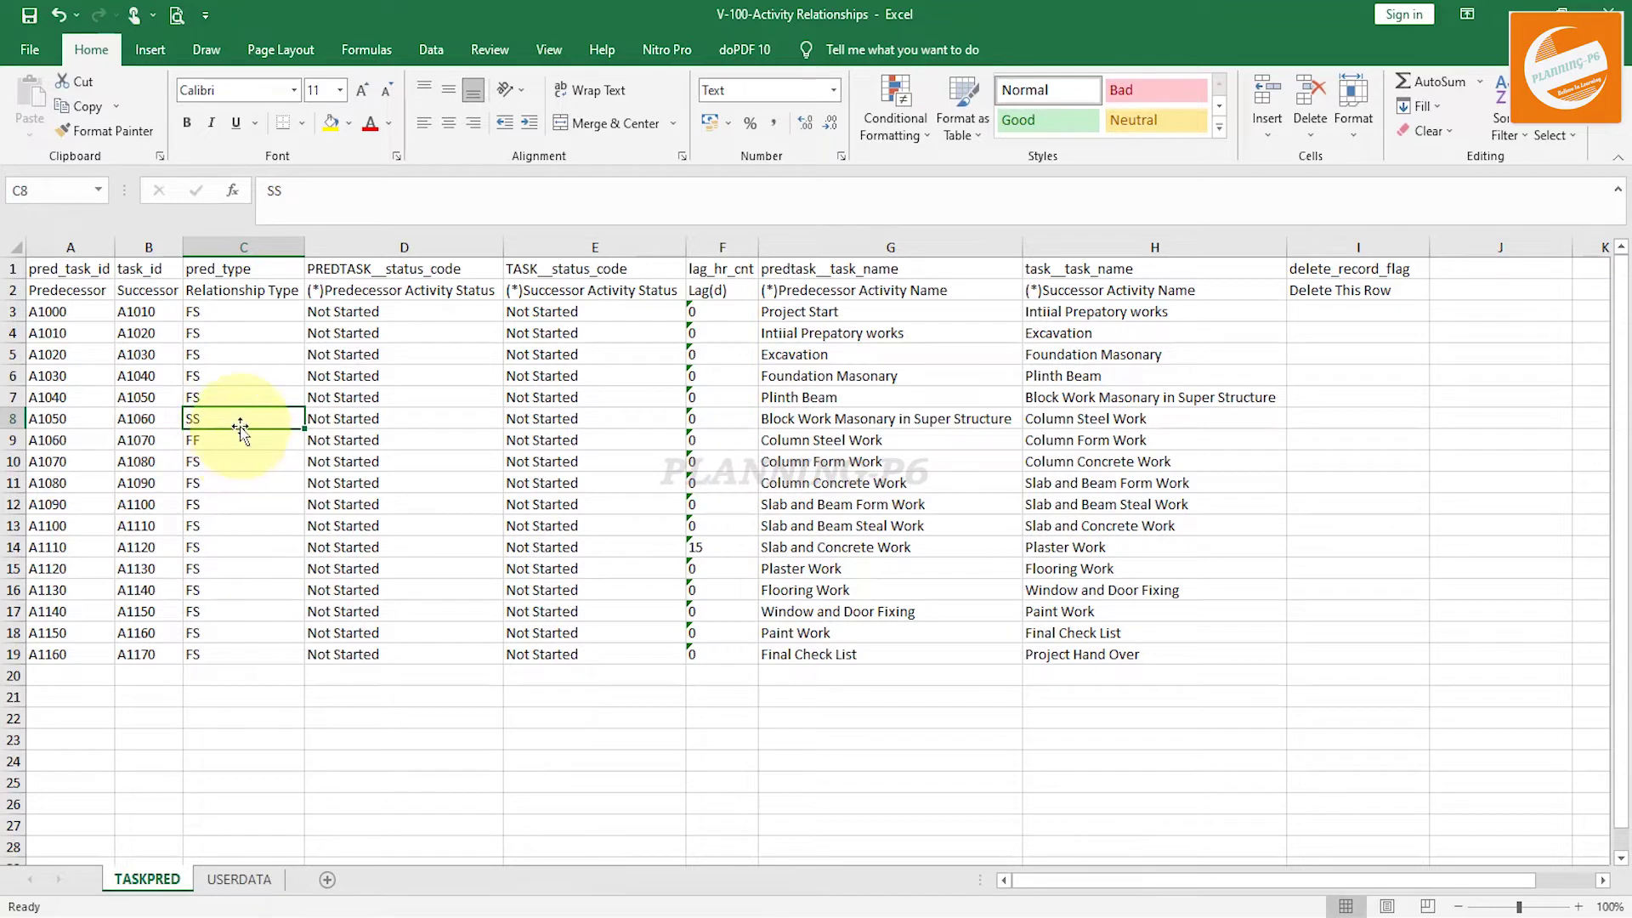
Step: Set the lag in F8 to 20 and format that cell as Text
{"action": "left_click", "coordinate": [710, 419]}
{"action": "type", "text": "20"}
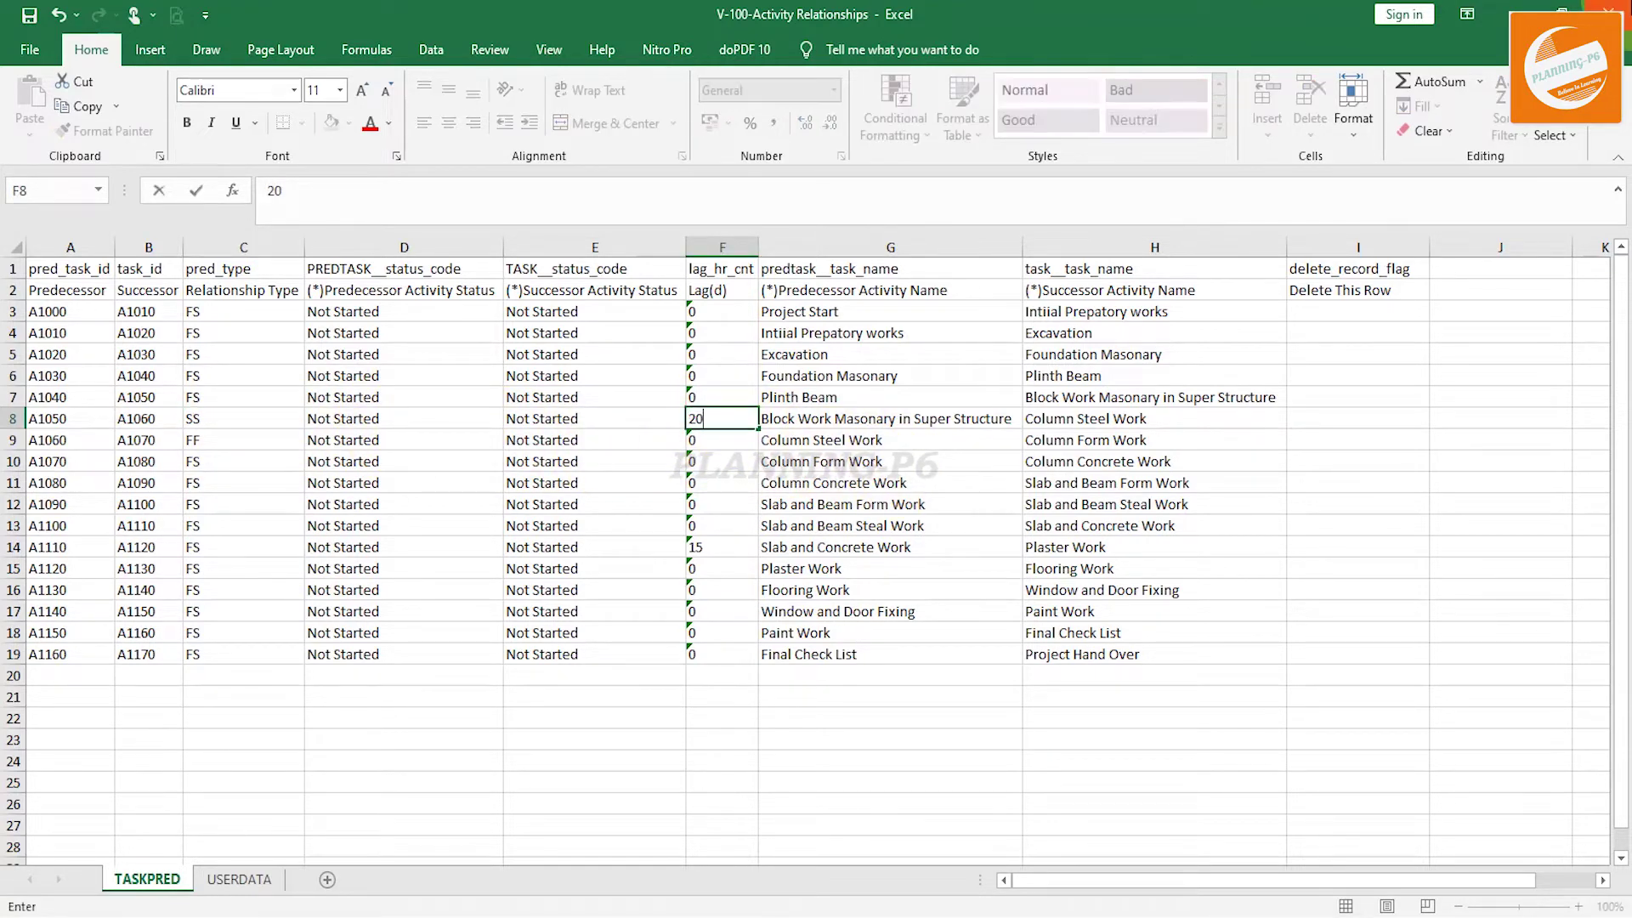
{"action": "right_click", "coordinate": [717, 415]}
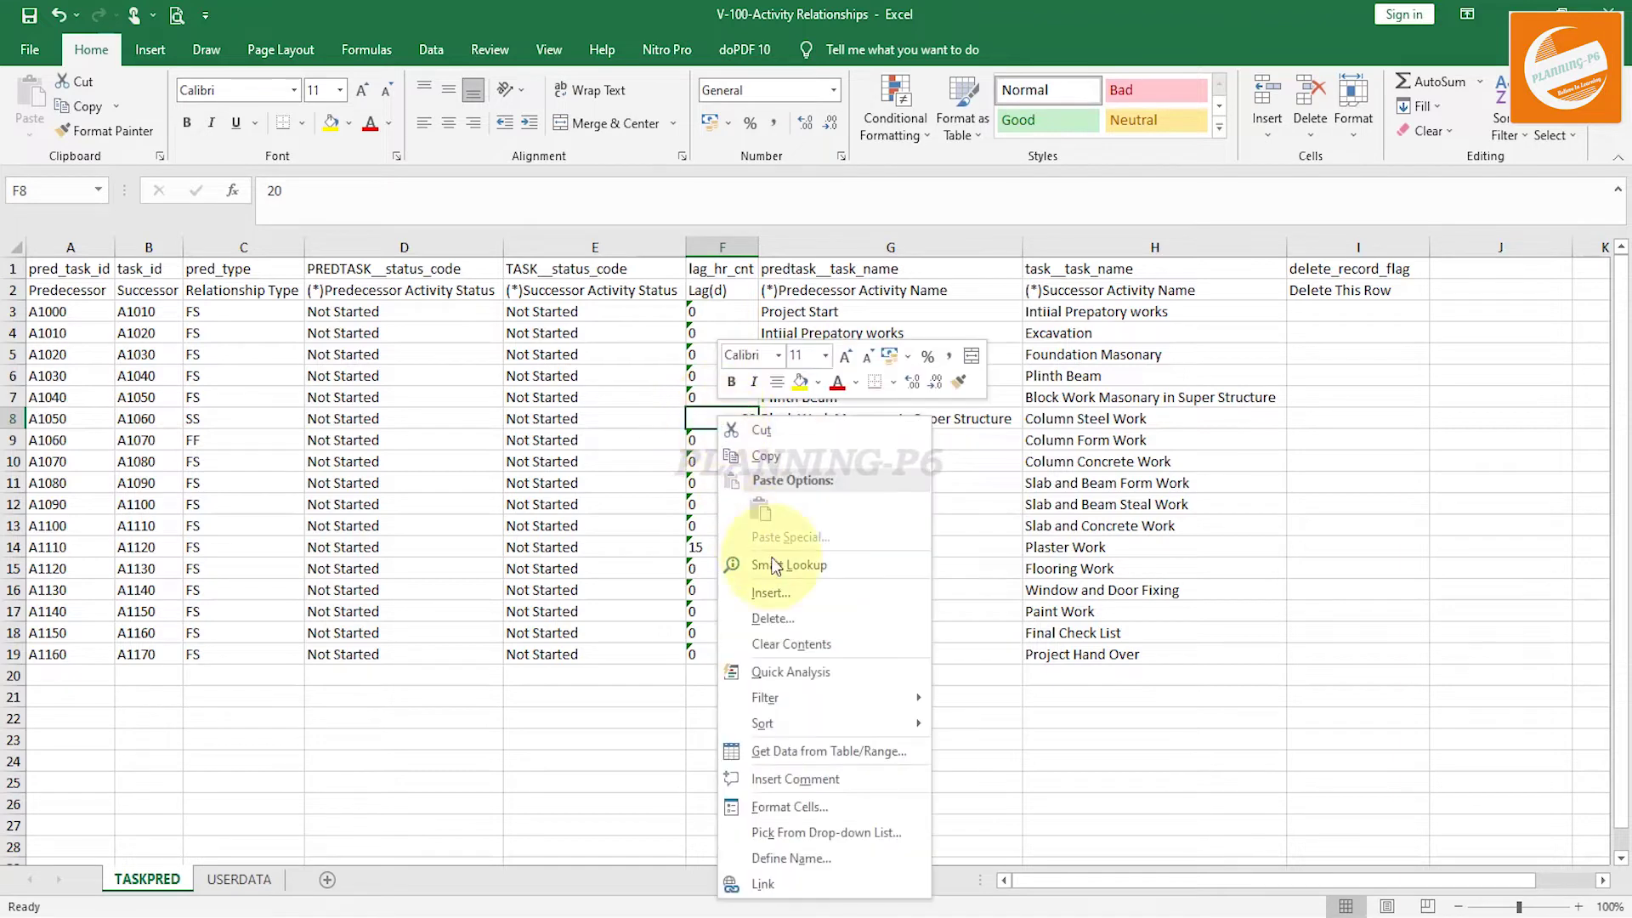
{"action": "left_click", "coordinate": [793, 807]}
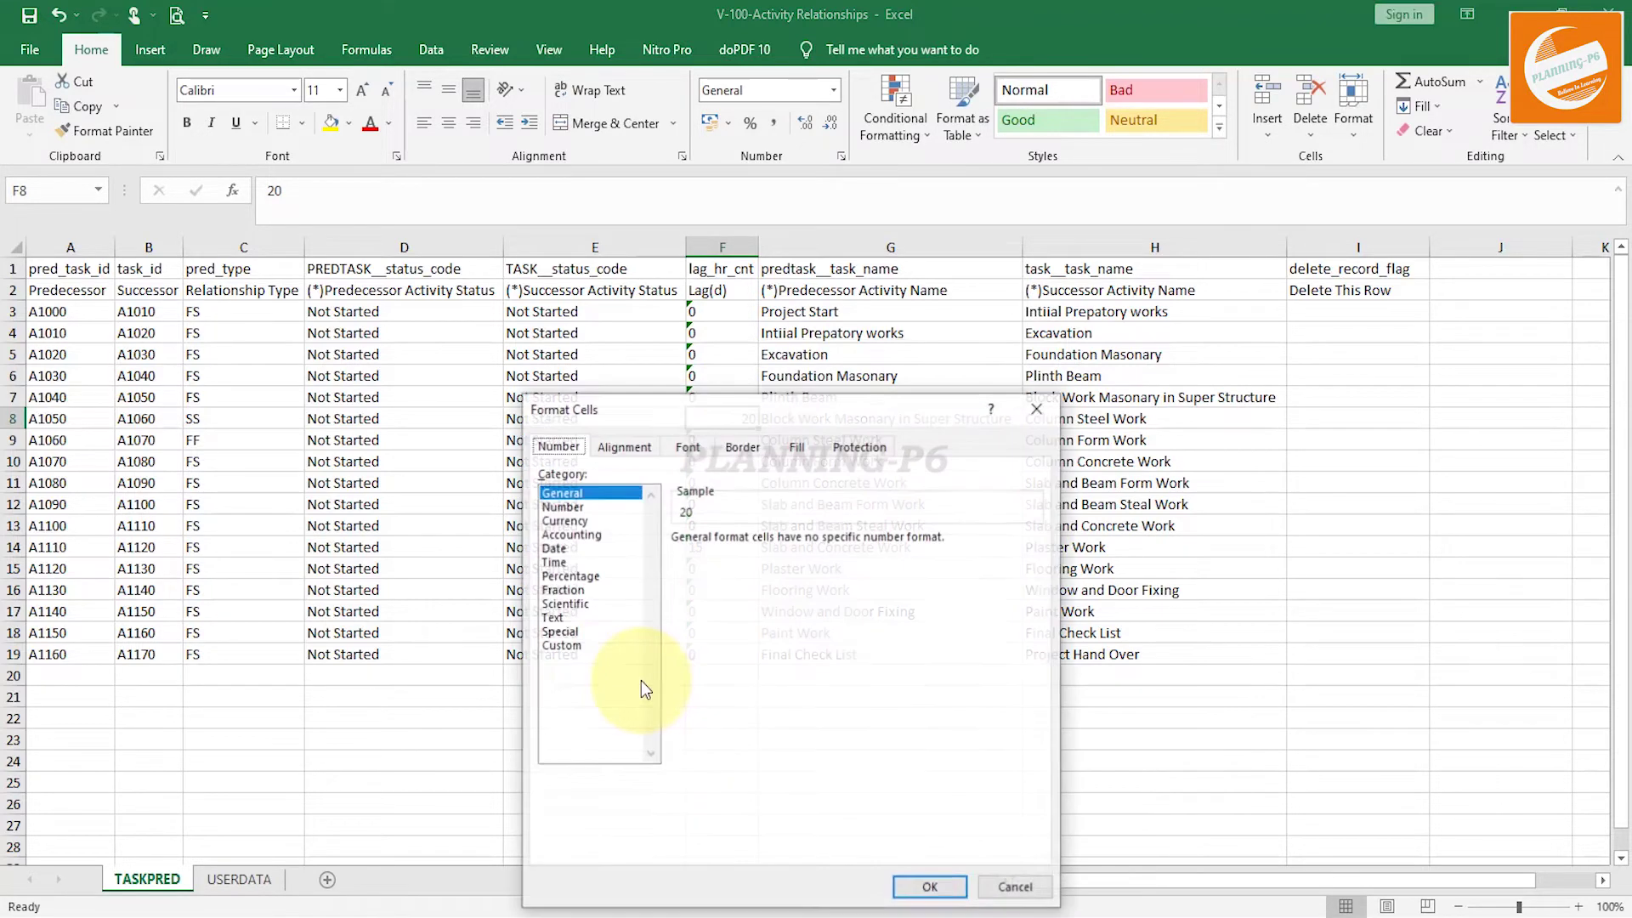
{"action": "left_click", "coordinate": [561, 619]}
{"action": "left_click", "coordinate": [930, 888]}
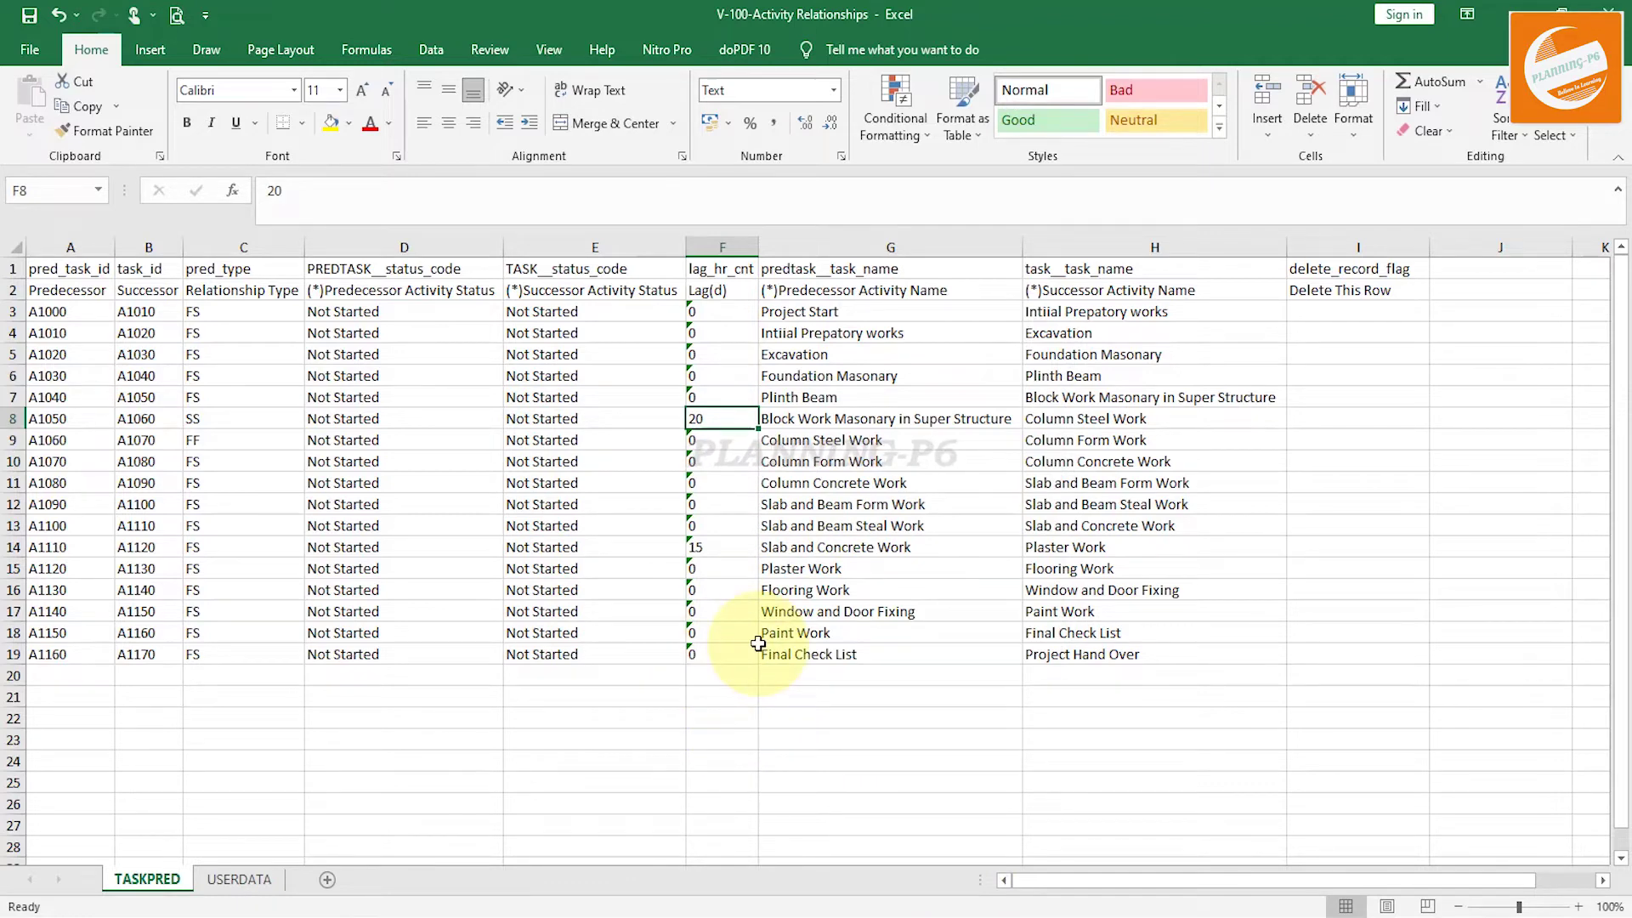
Step: Copy the successor ID A1160 from B18 and paste it as a value into B16, the successor of A1130
{"action": "left_click", "coordinate": [76, 530]}
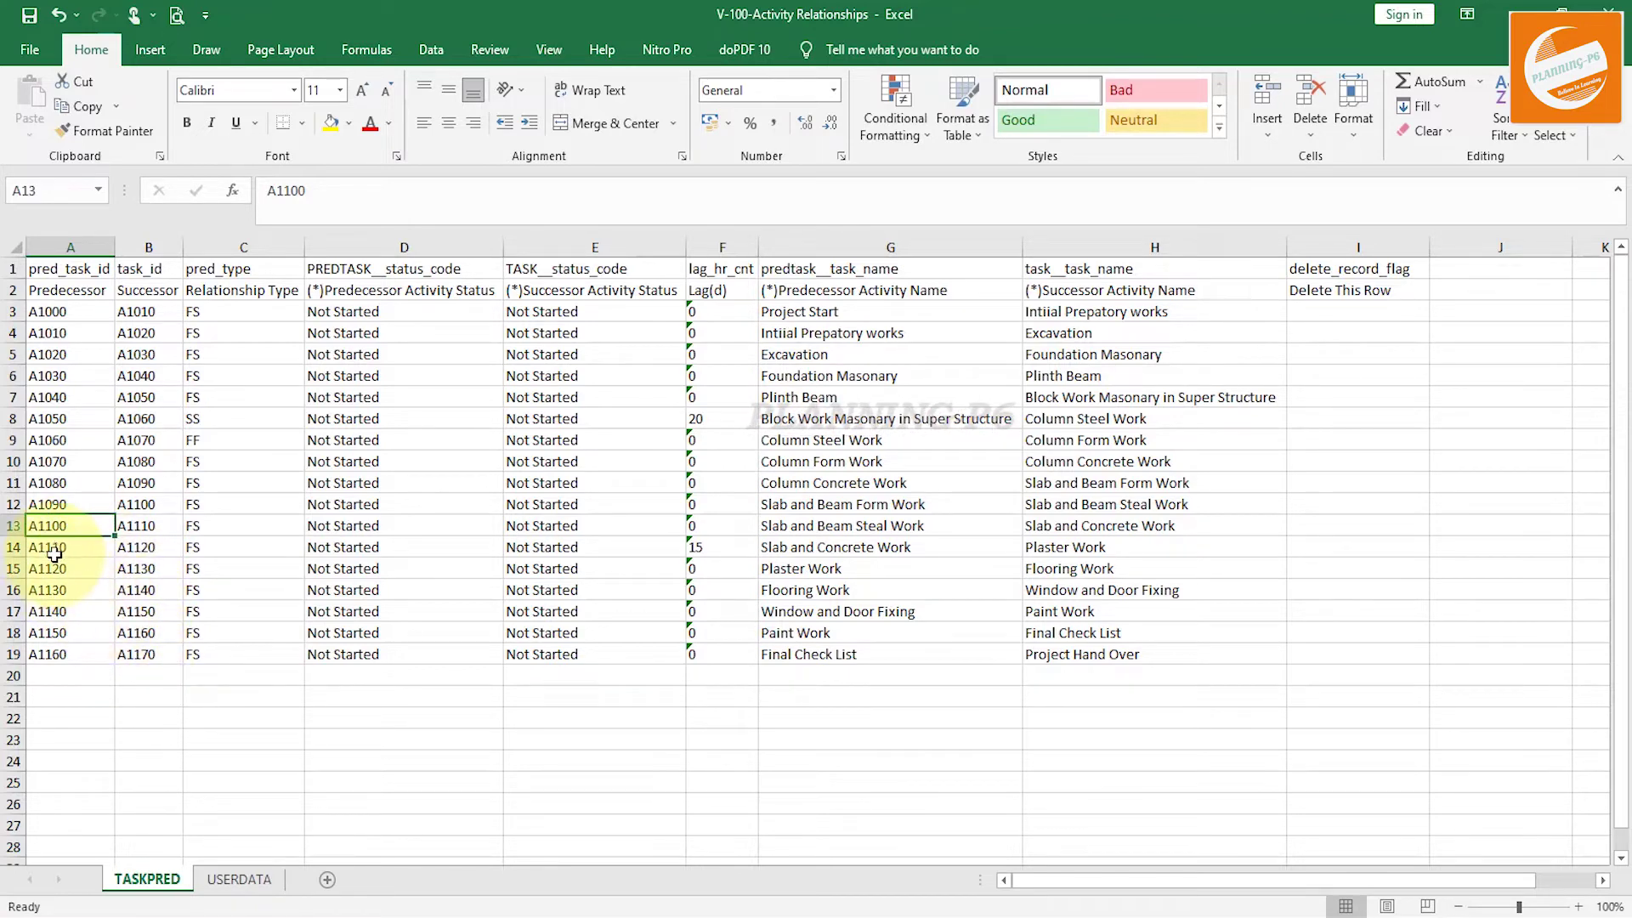
{"action": "left_click", "coordinate": [130, 596]}
{"action": "left_click", "coordinate": [138, 631]}
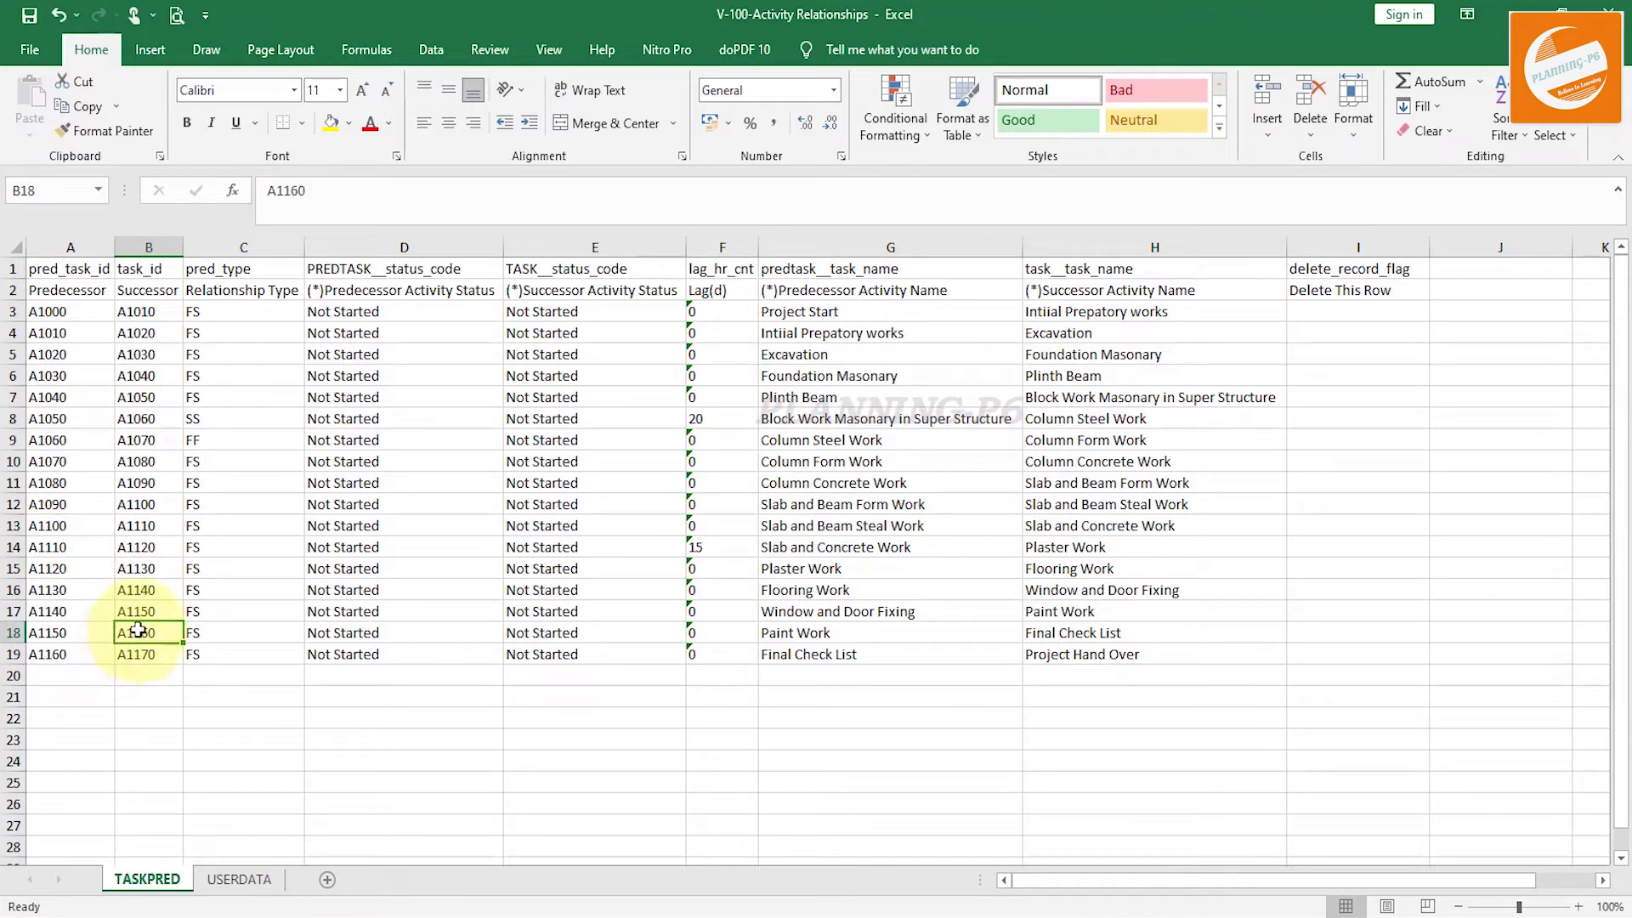
{"action": "key", "text": "ctrl+c"}
{"action": "left_click", "coordinate": [133, 590]}
{"action": "right_click", "coordinate": [134, 589]}
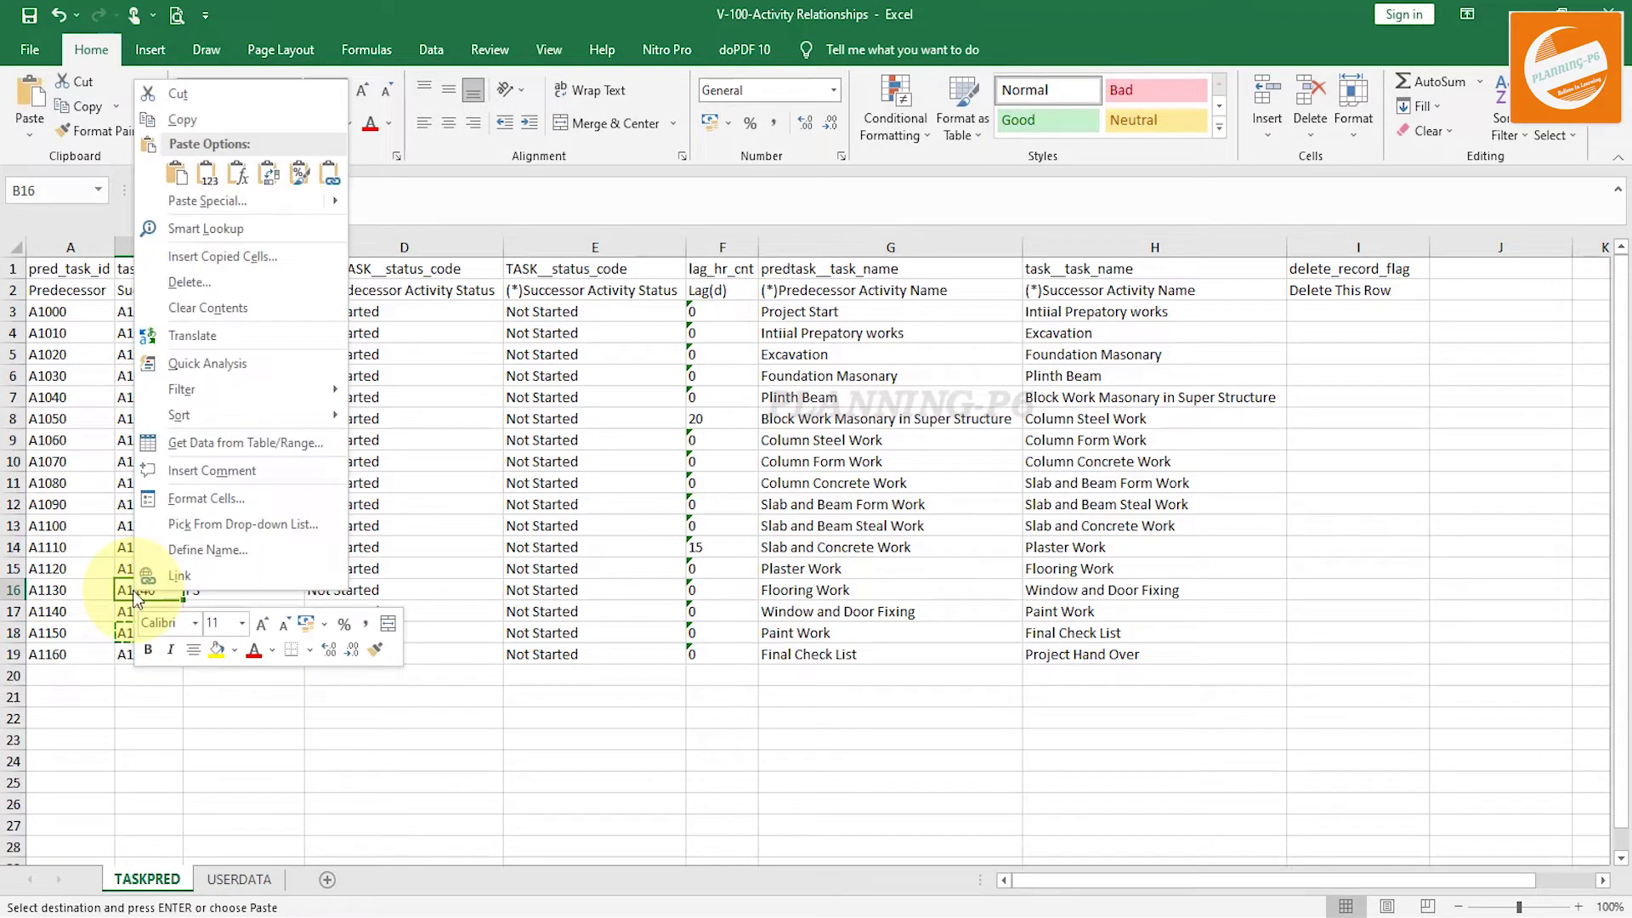
{"action": "left_click", "coordinate": [214, 176]}
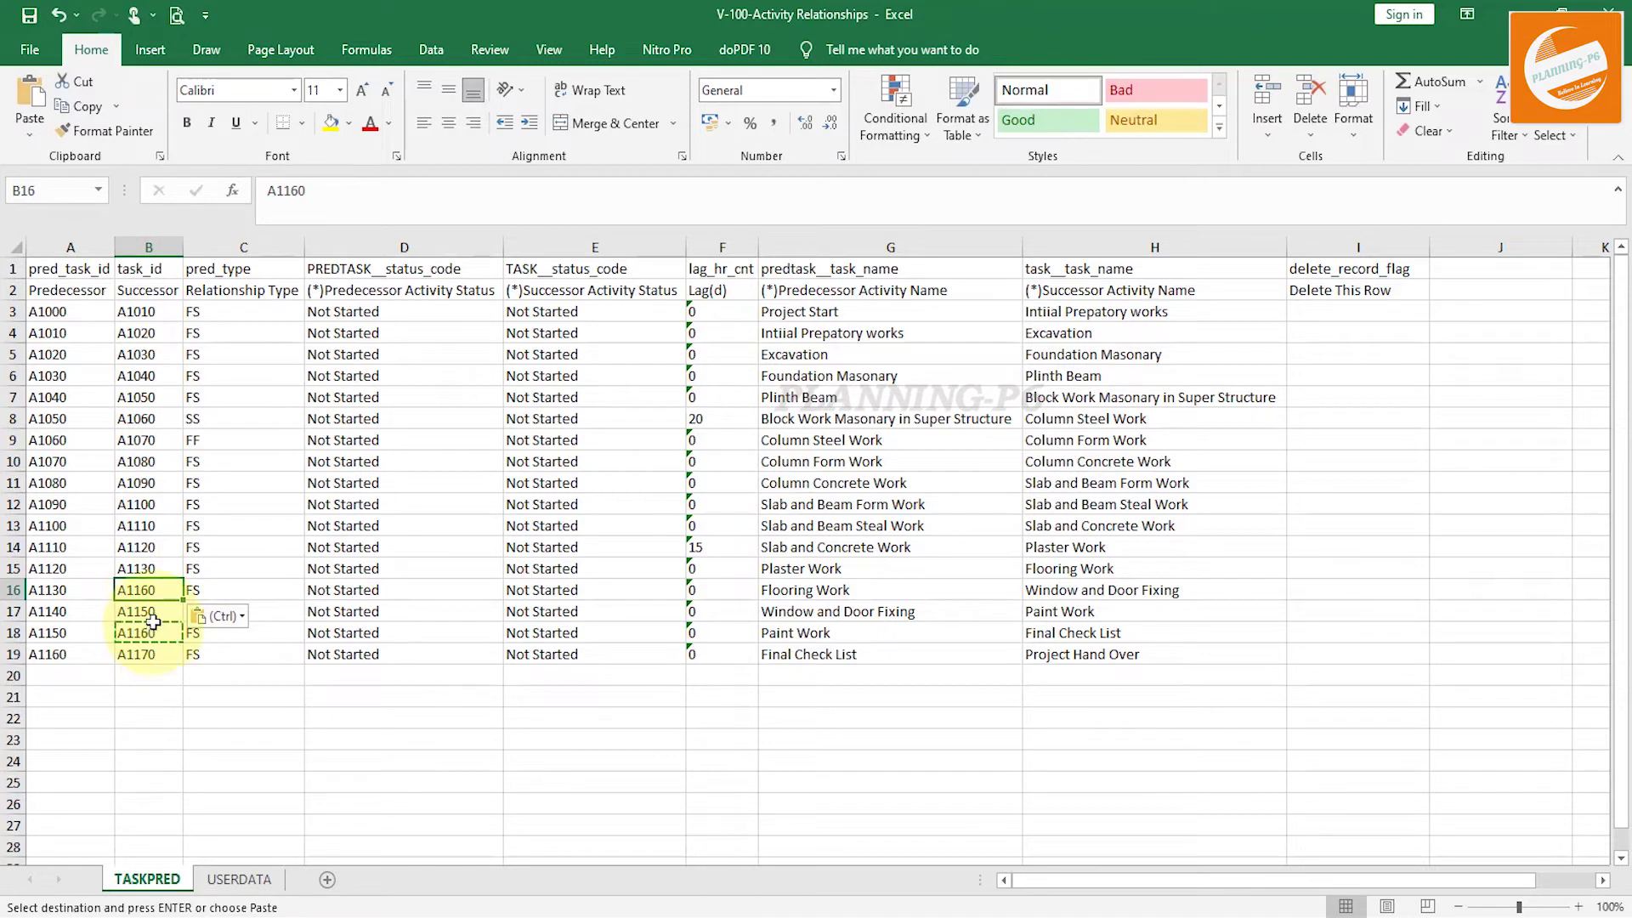
Step: Apply the Text number format to successor cell B16
{"action": "right_click", "coordinate": [152, 590]}
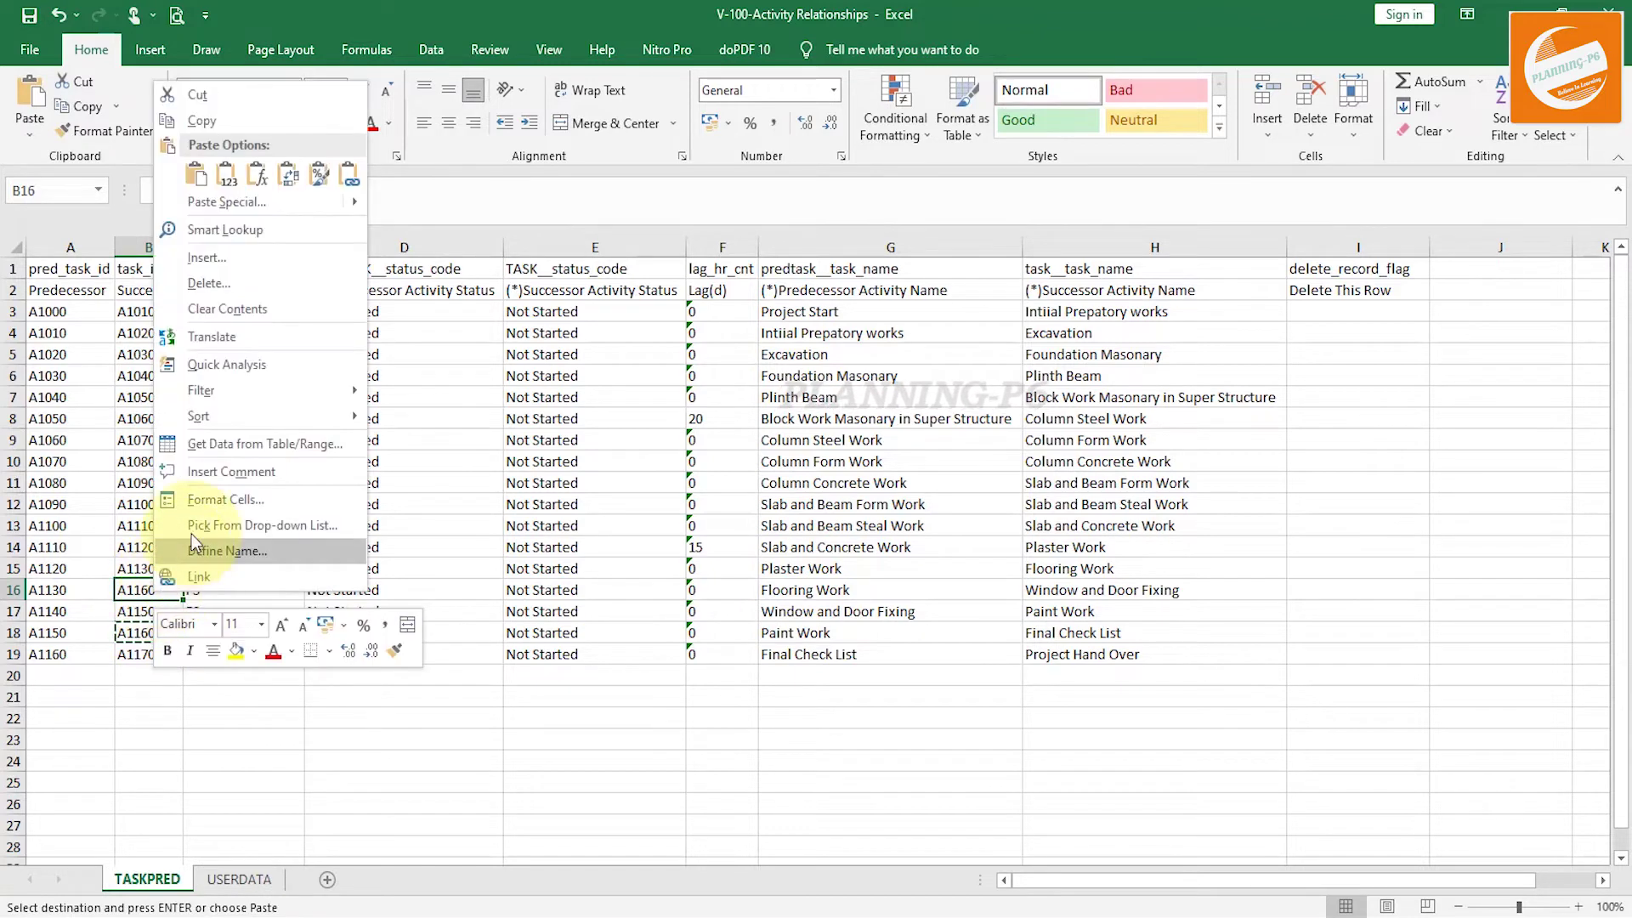
{"action": "left_click", "coordinate": [214, 499]}
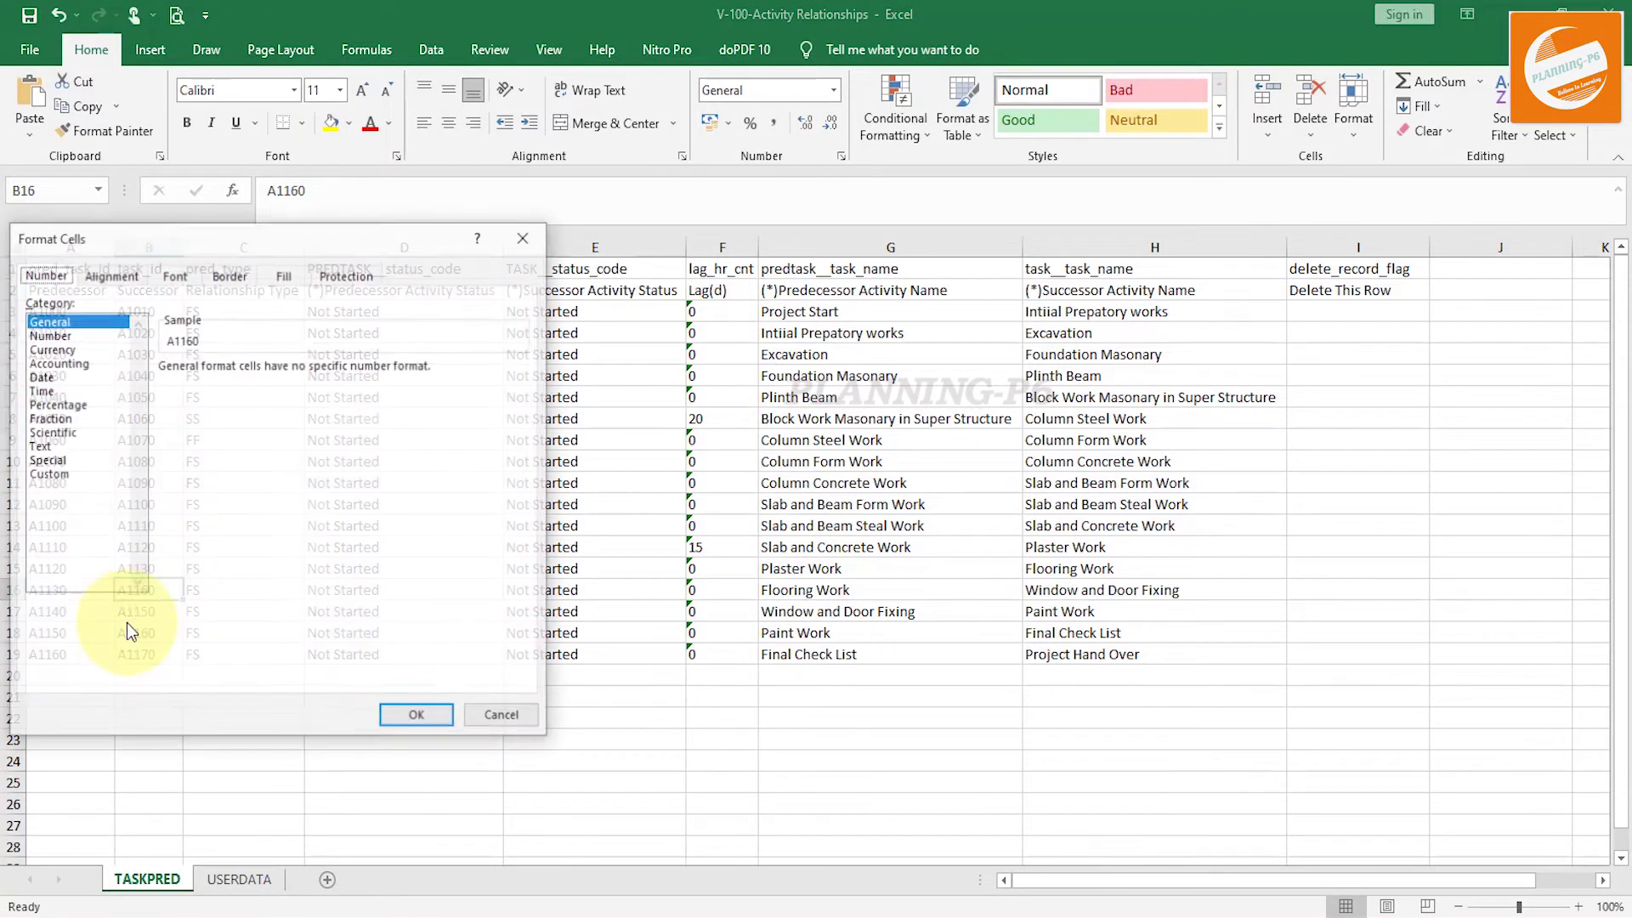
{"action": "left_click", "coordinate": [47, 448]}
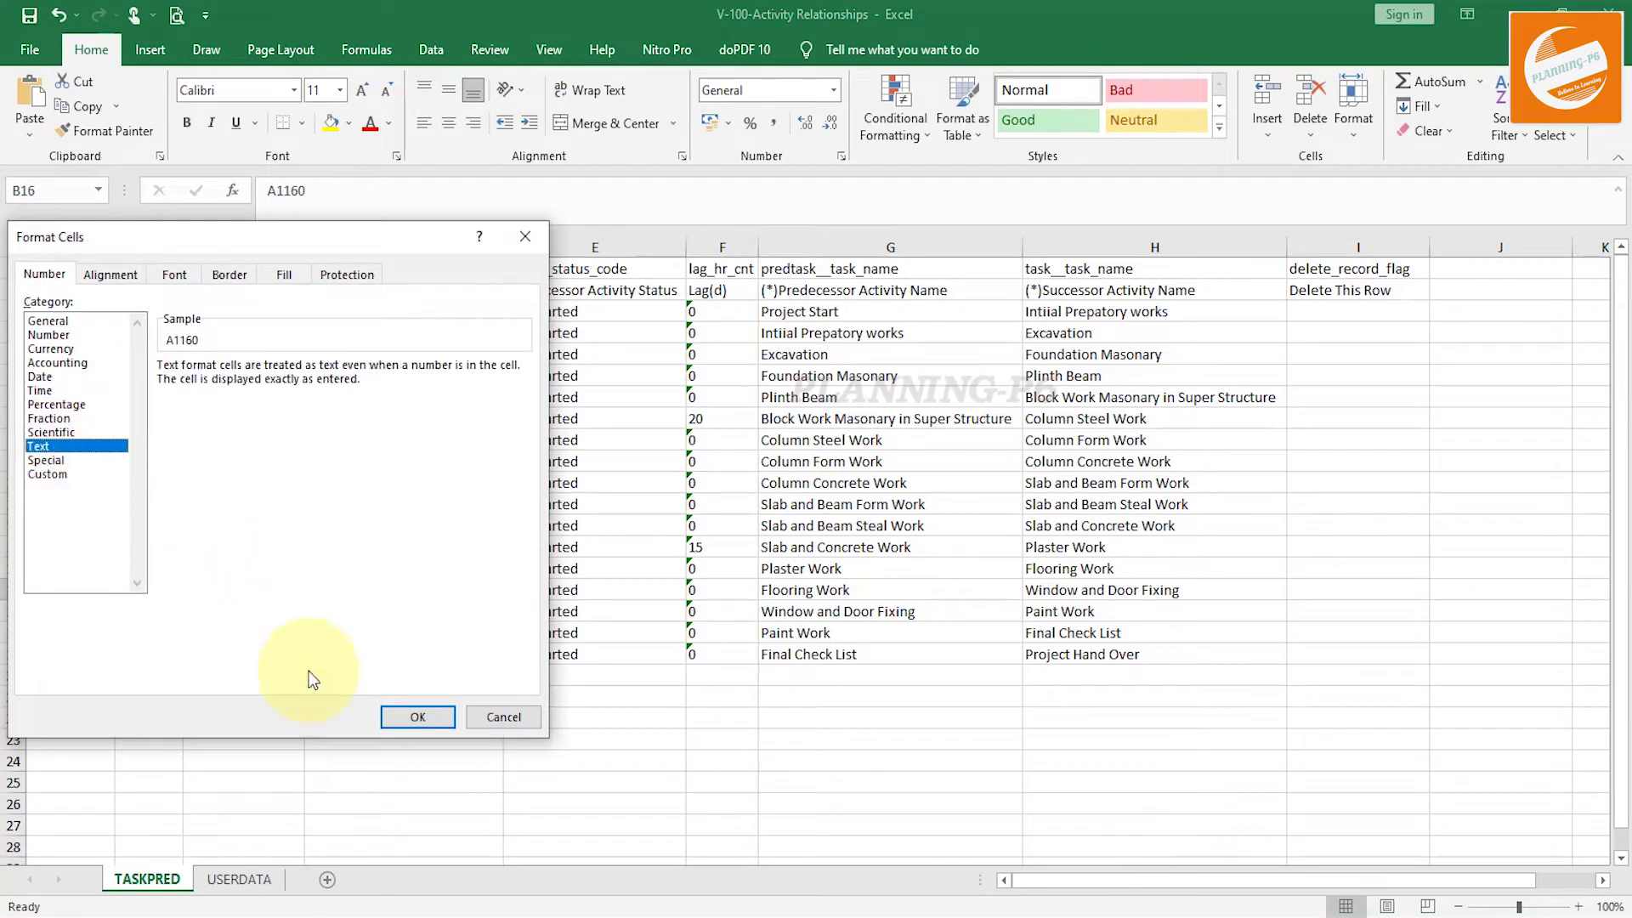
{"action": "left_click", "coordinate": [415, 716]}
Step: Set the relationship type in C16 to FF and format that cell as Text
{"action": "left_click", "coordinate": [226, 595]}
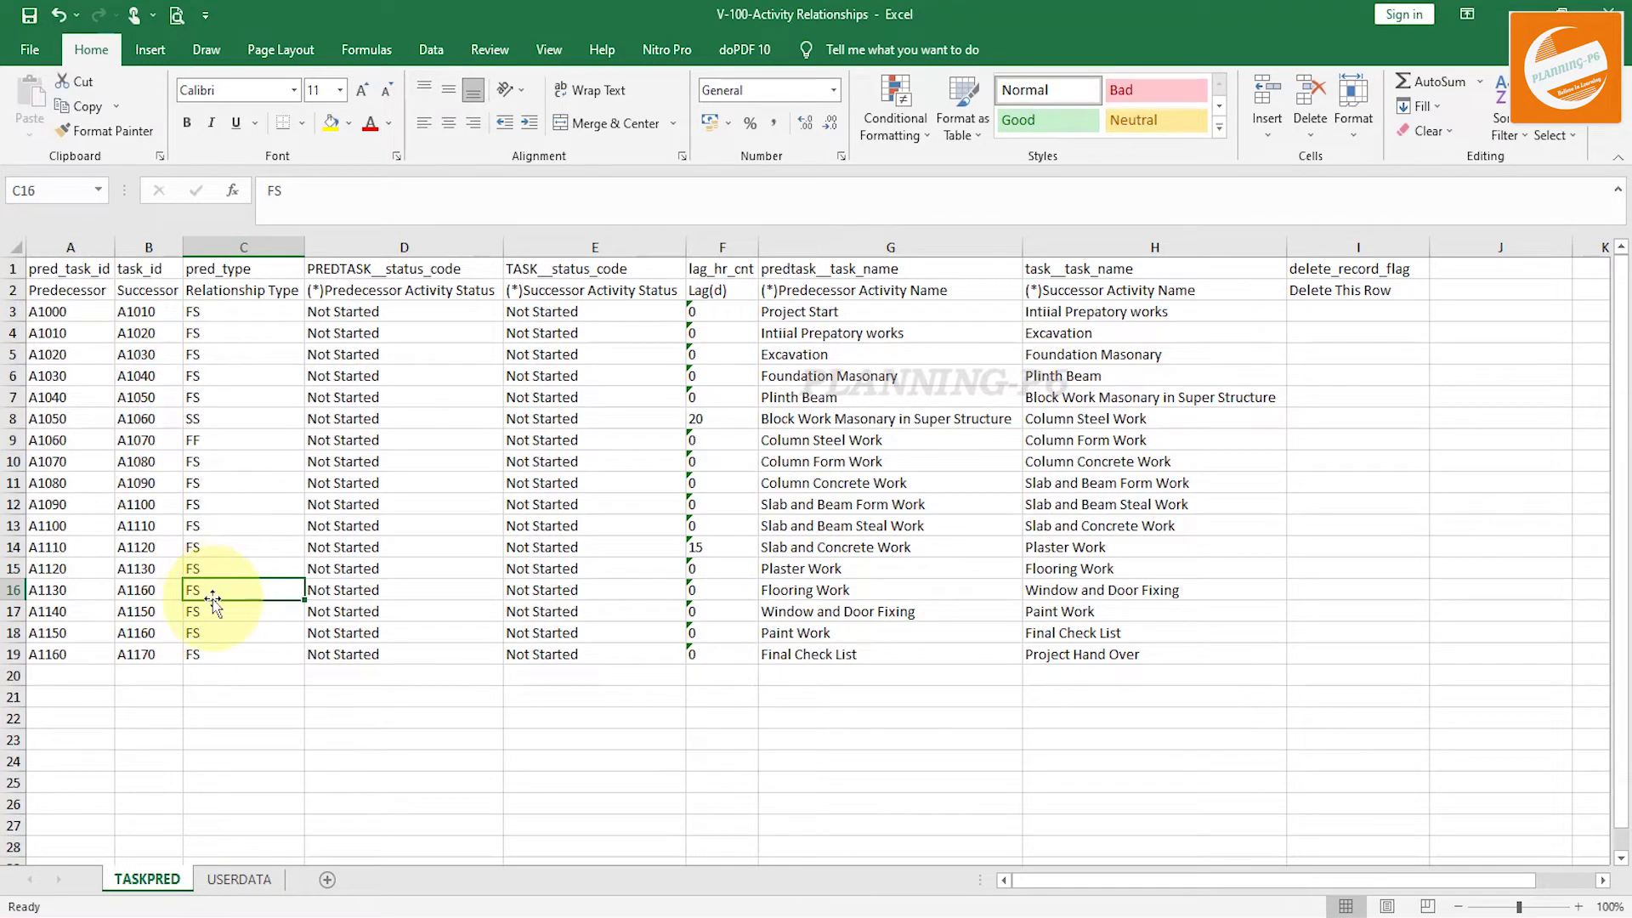
{"action": "type", "text": "F"}
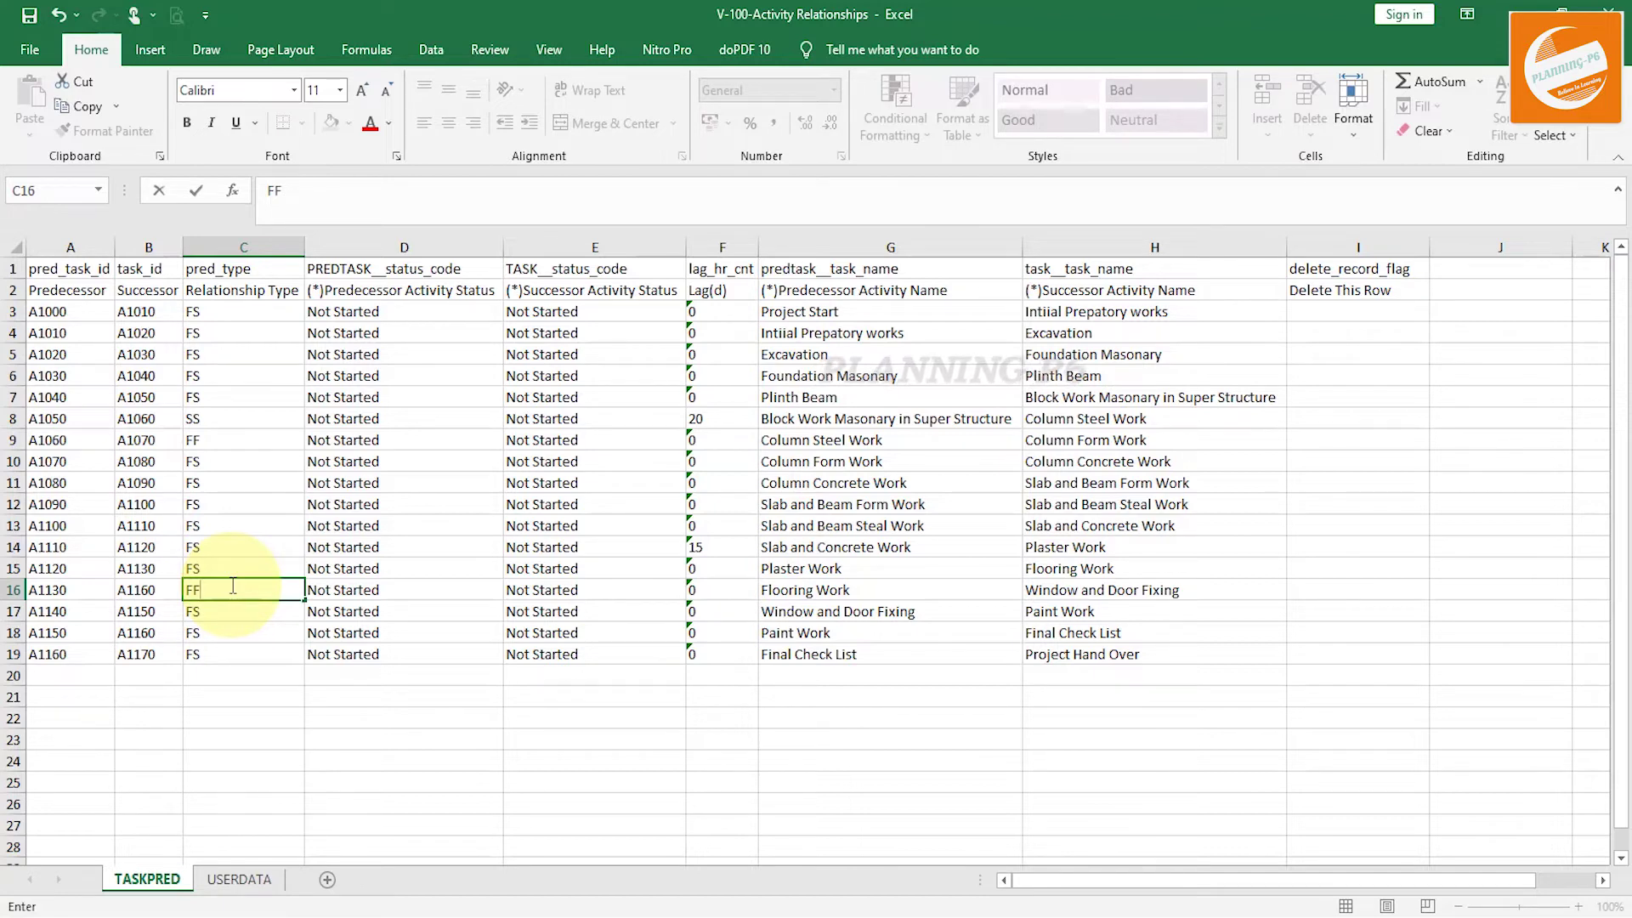
{"action": "left_click", "coordinate": [236, 605]}
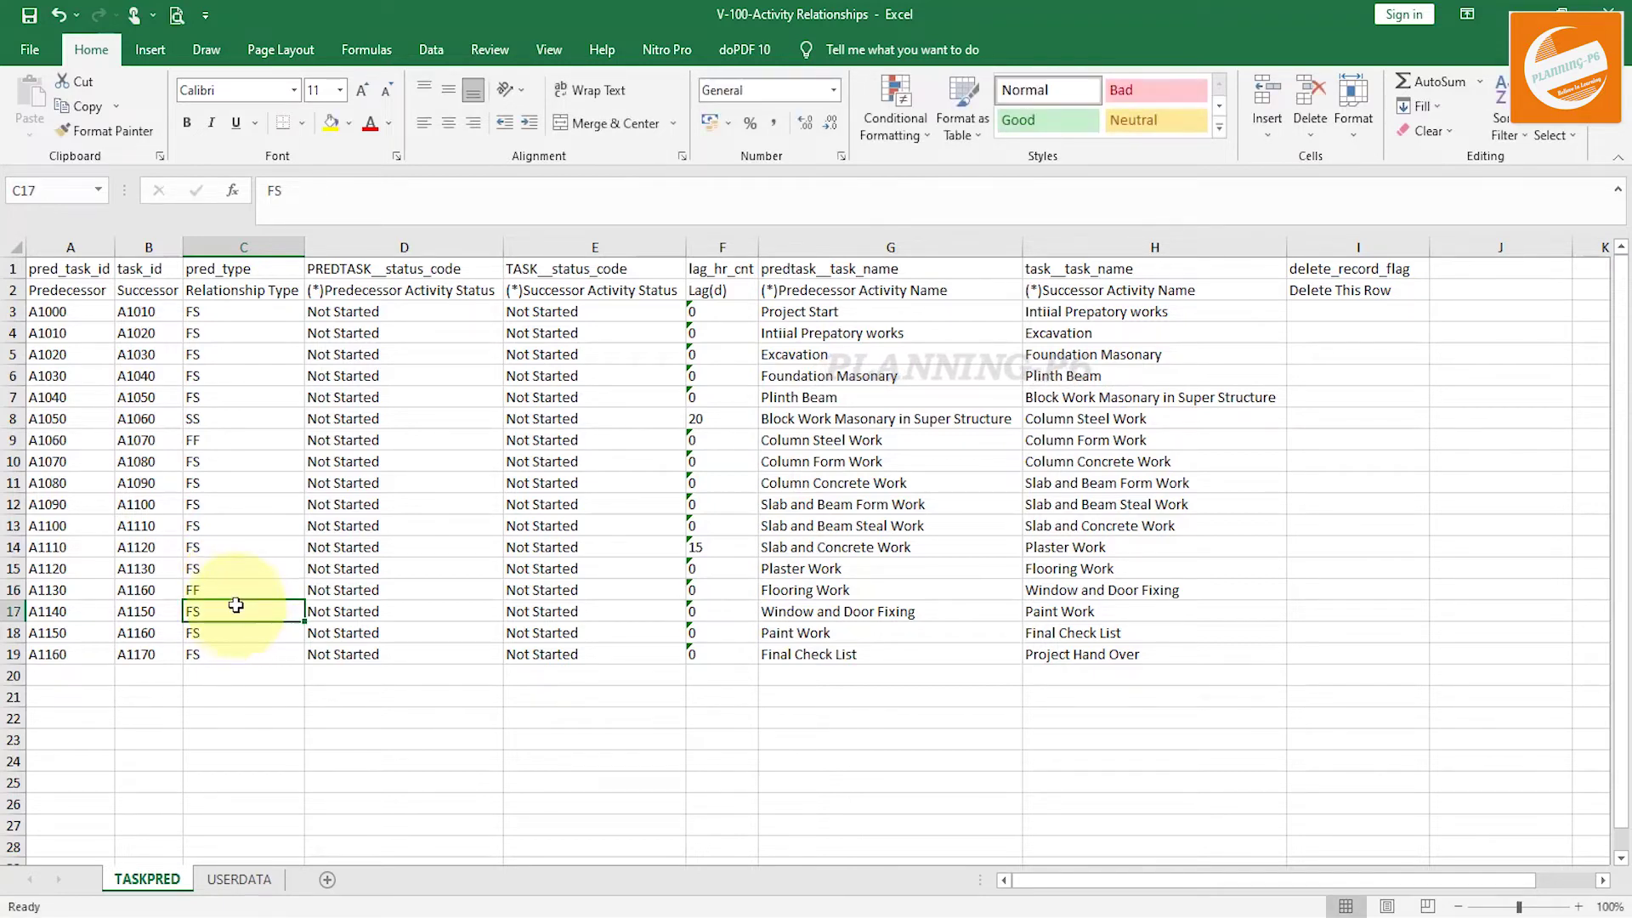
{"action": "right_click", "coordinate": [235, 590]}
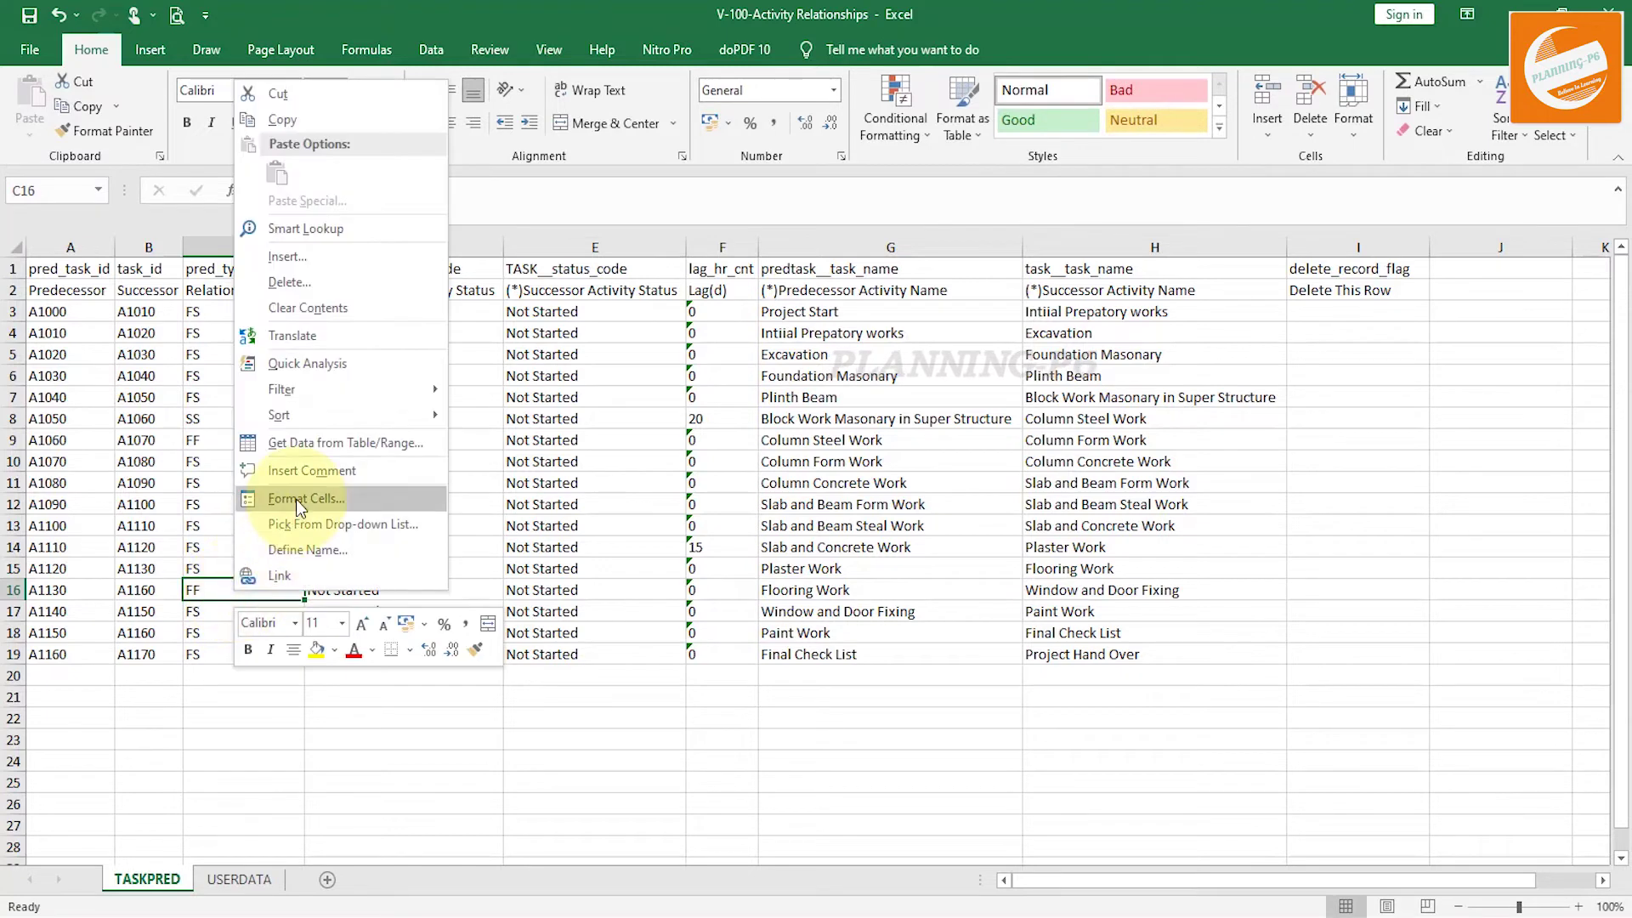
{"action": "left_click", "coordinate": [293, 500]}
{"action": "left_click", "coordinate": [56, 449]}
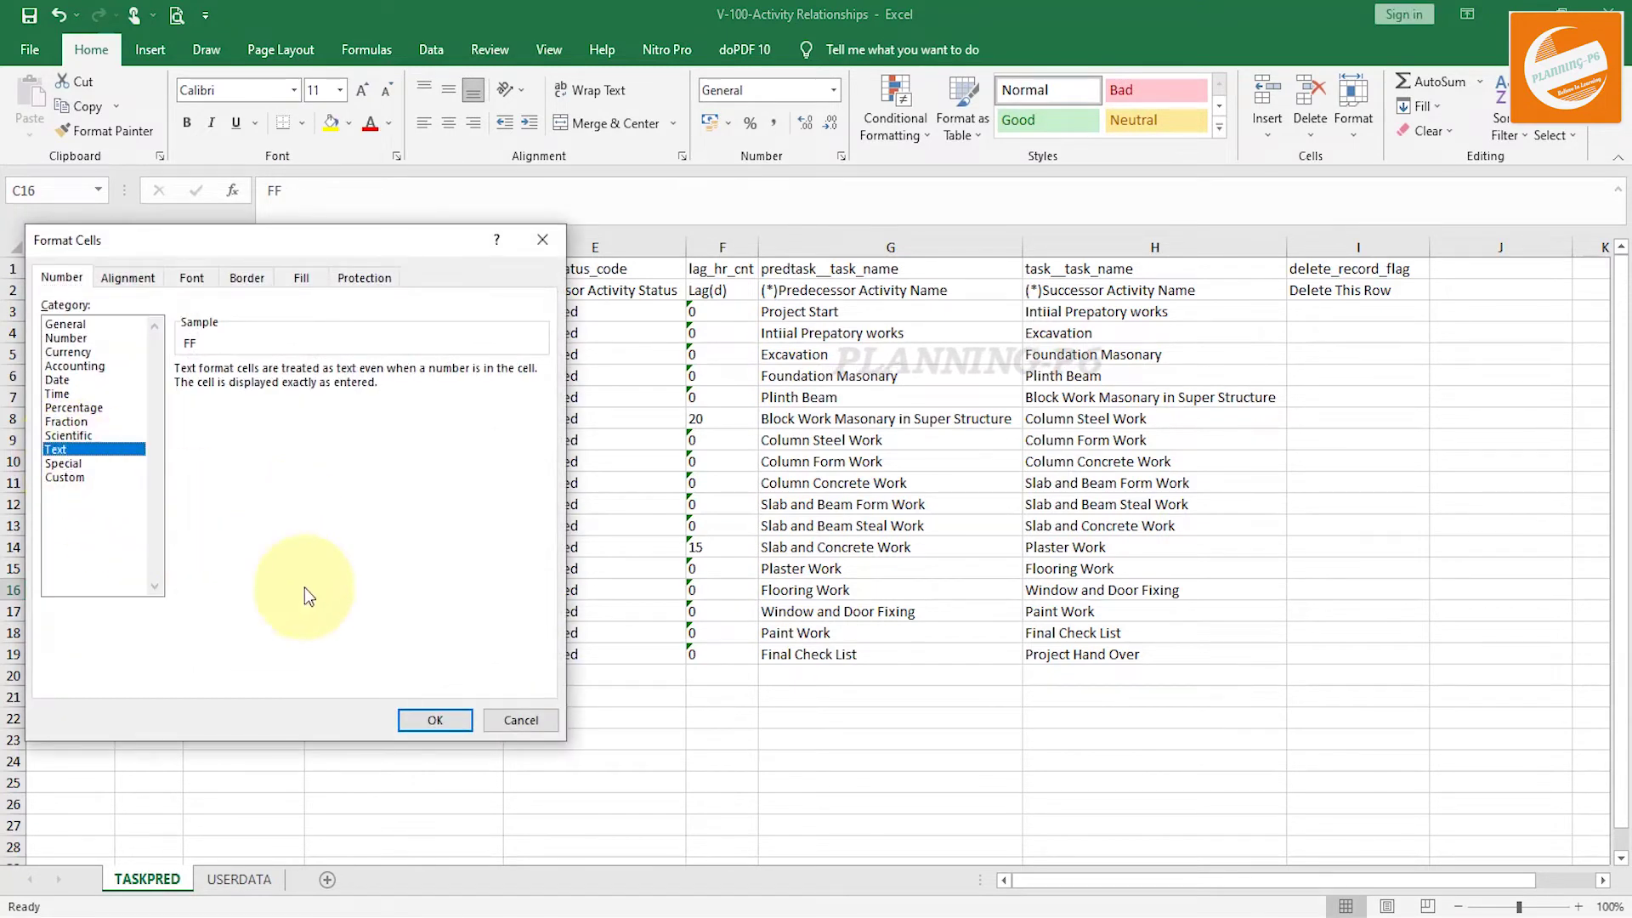
{"action": "left_click", "coordinate": [446, 727]}
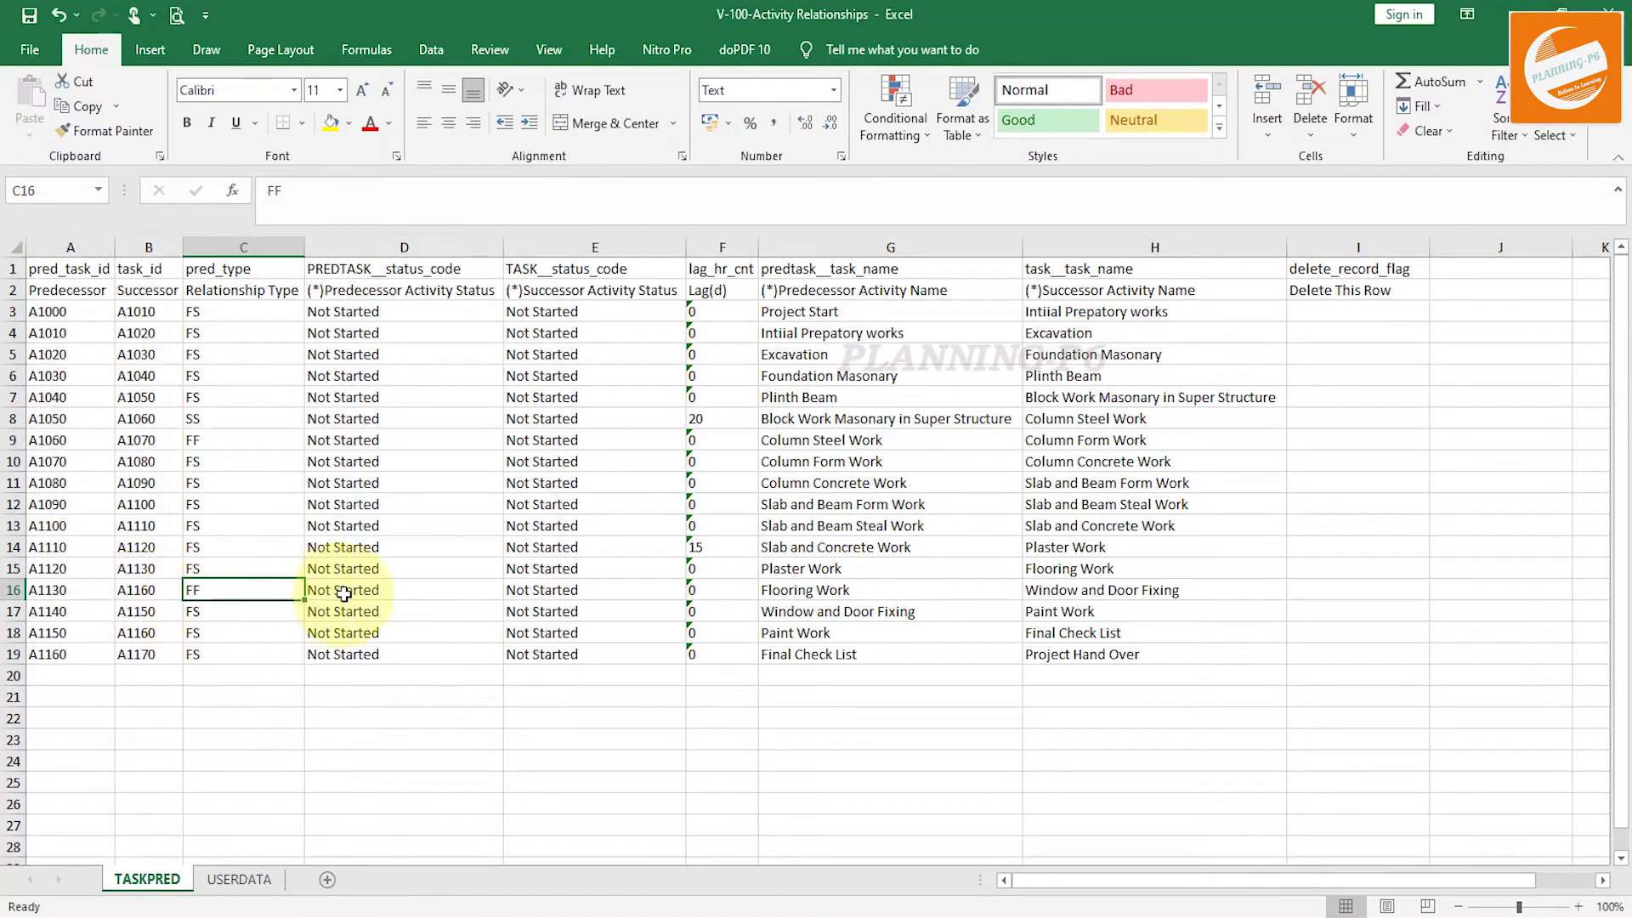
Step: Set the lag in F16 to 10 and format that cell as Text
{"action": "left_click", "coordinate": [710, 590]}
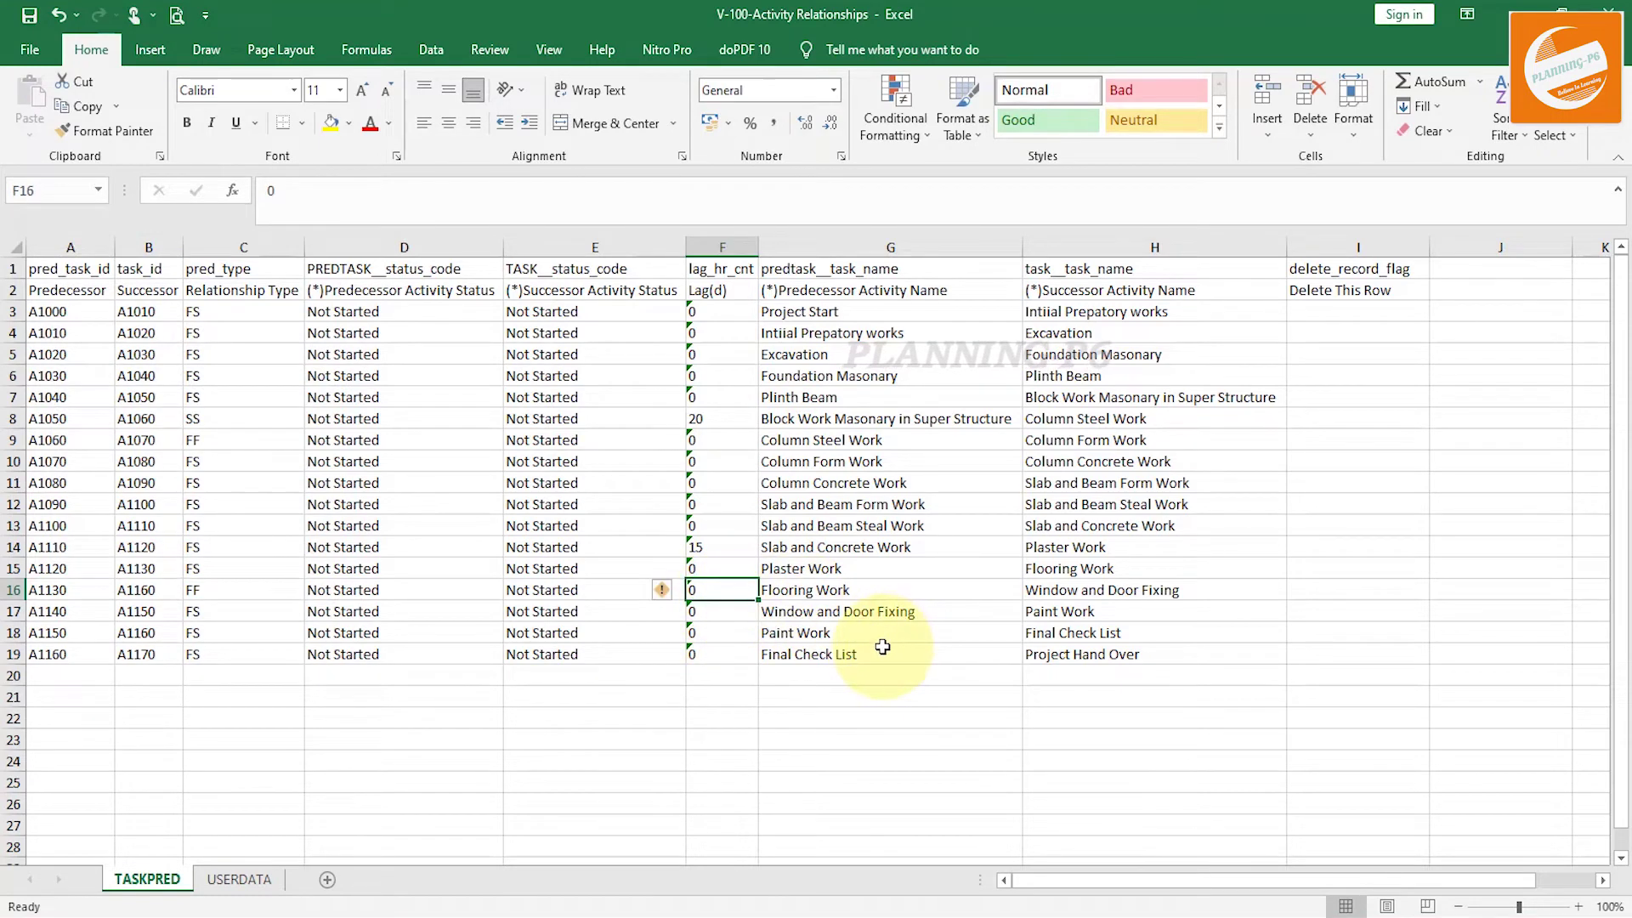
{"action": "type", "text": "10"}
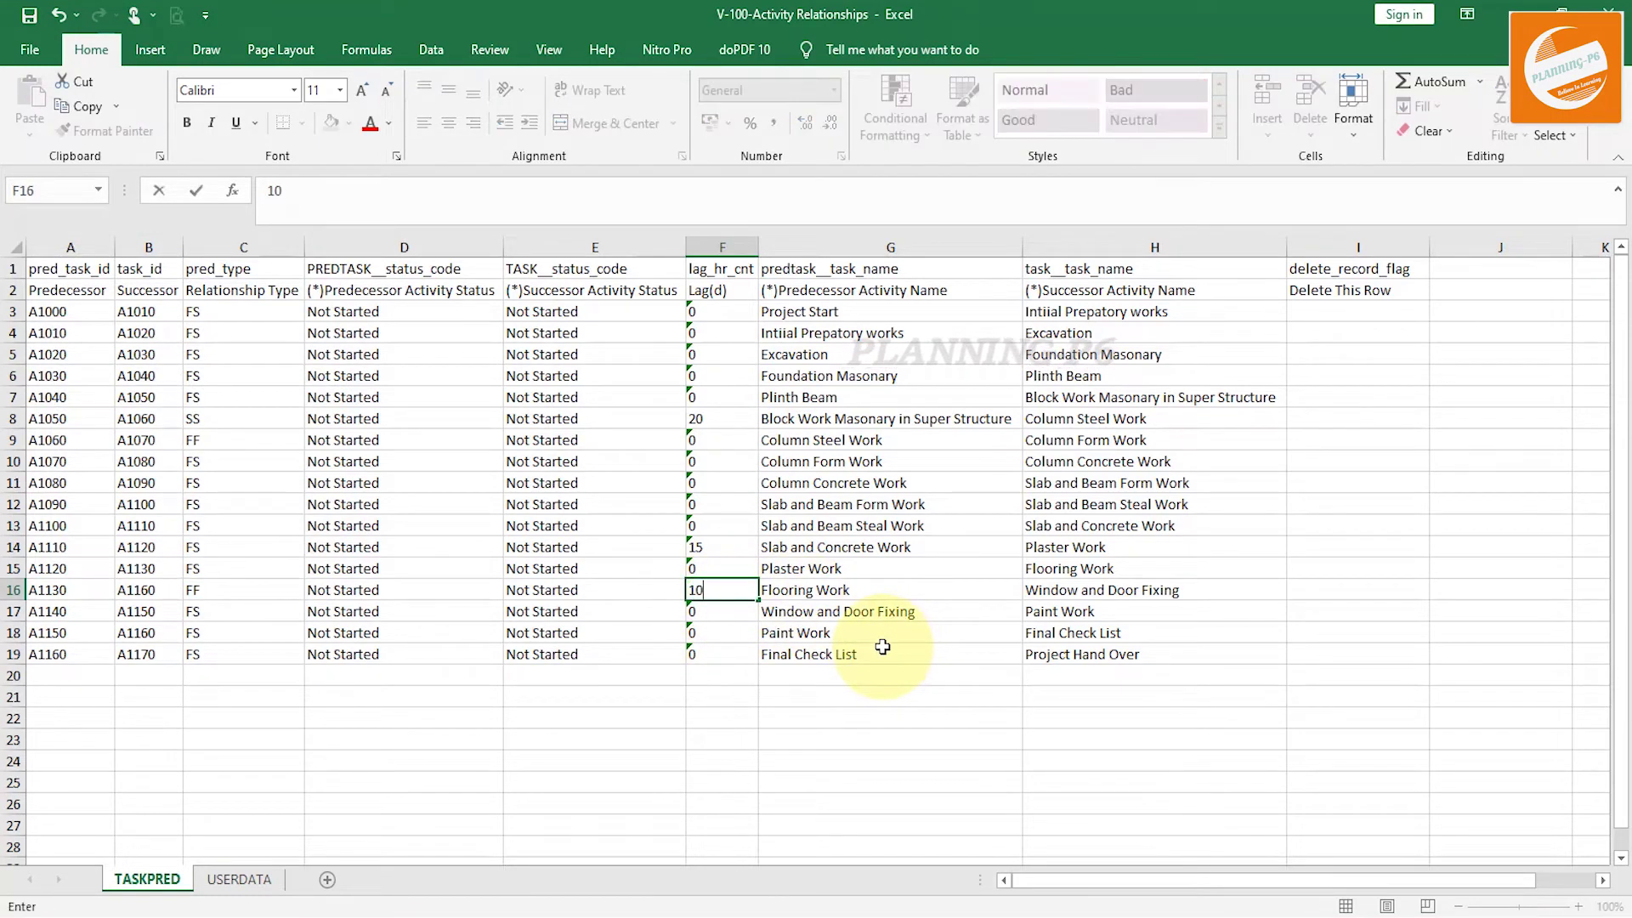
{"action": "key", "text": "Return"}
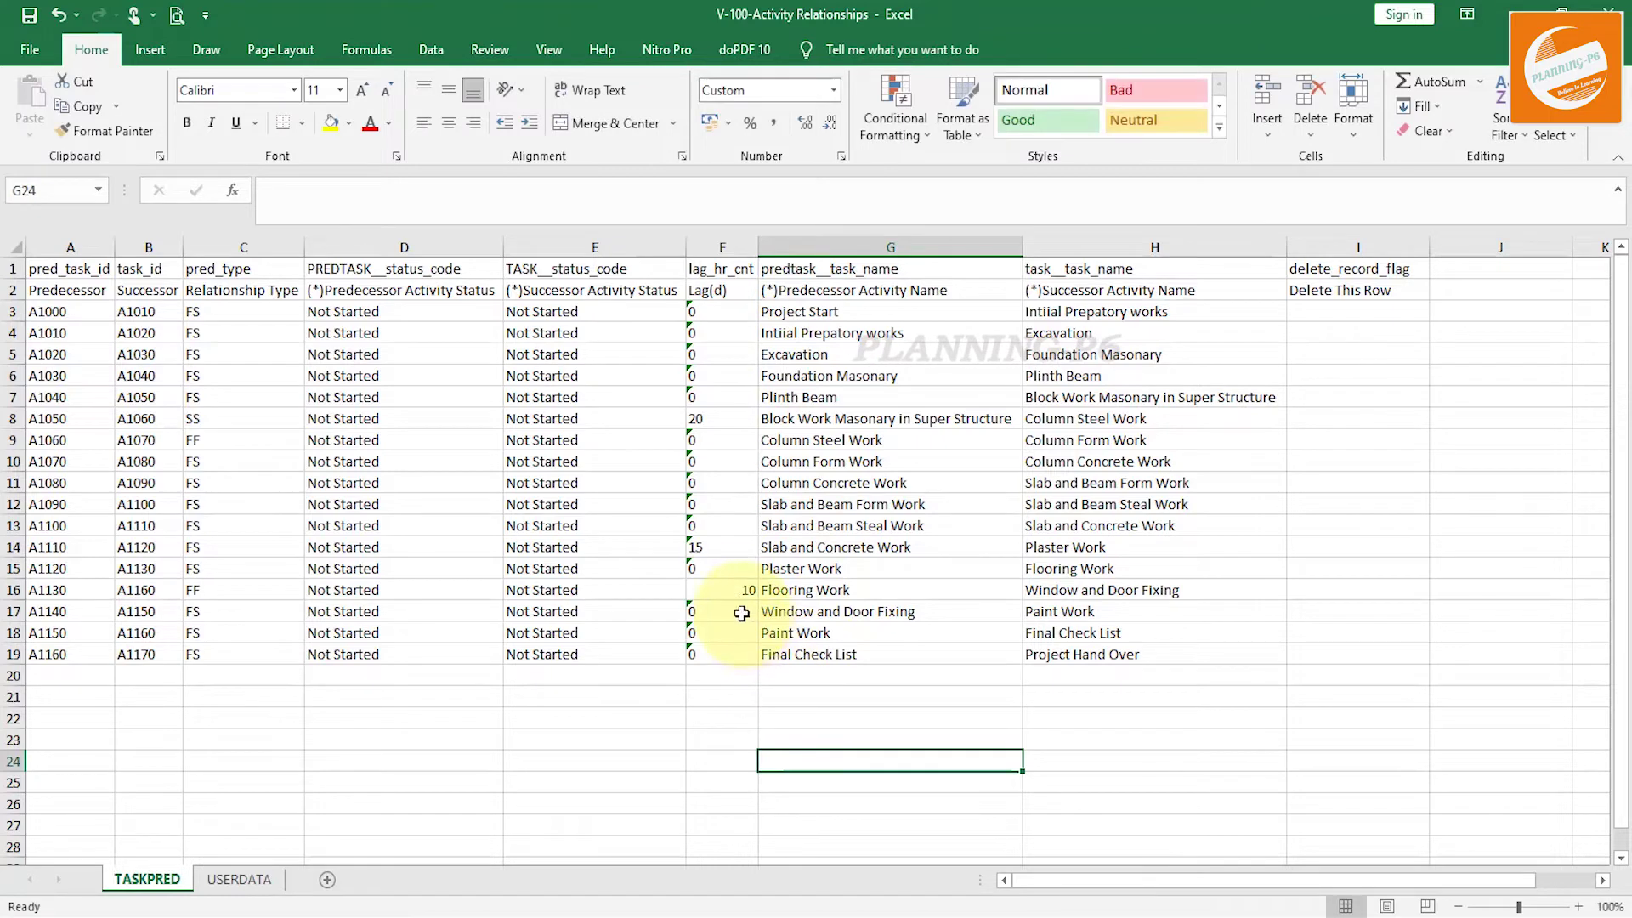
{"action": "left_click", "coordinate": [731, 590]}
{"action": "right_click", "coordinate": [725, 588]}
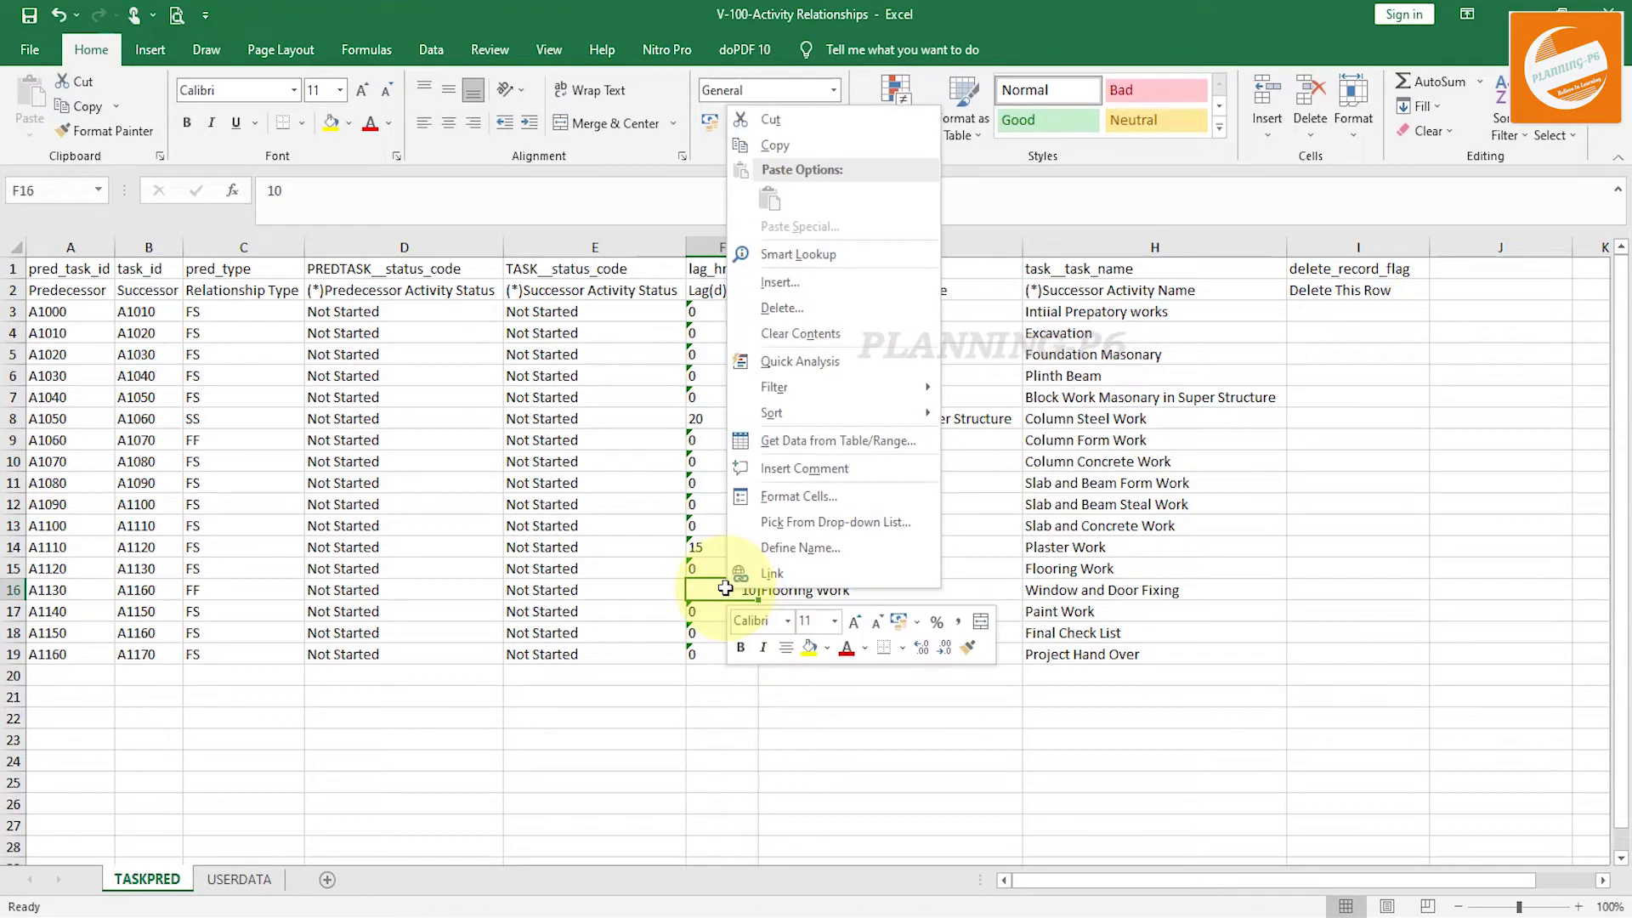
{"action": "left_click", "coordinate": [779, 497]}
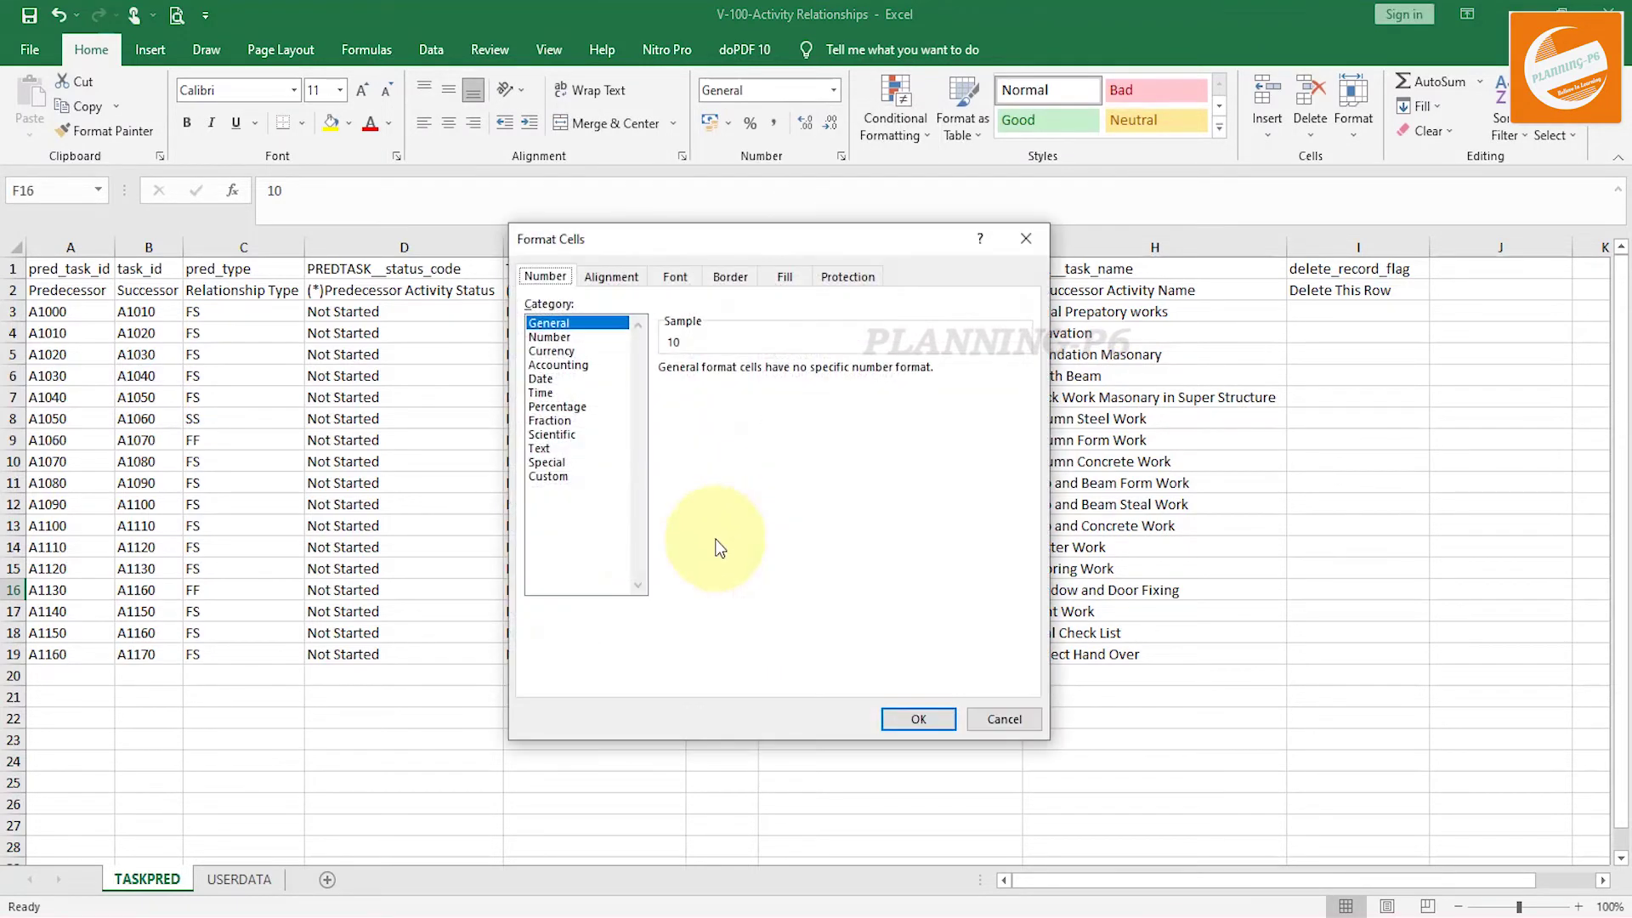
{"action": "left_click", "coordinate": [550, 448]}
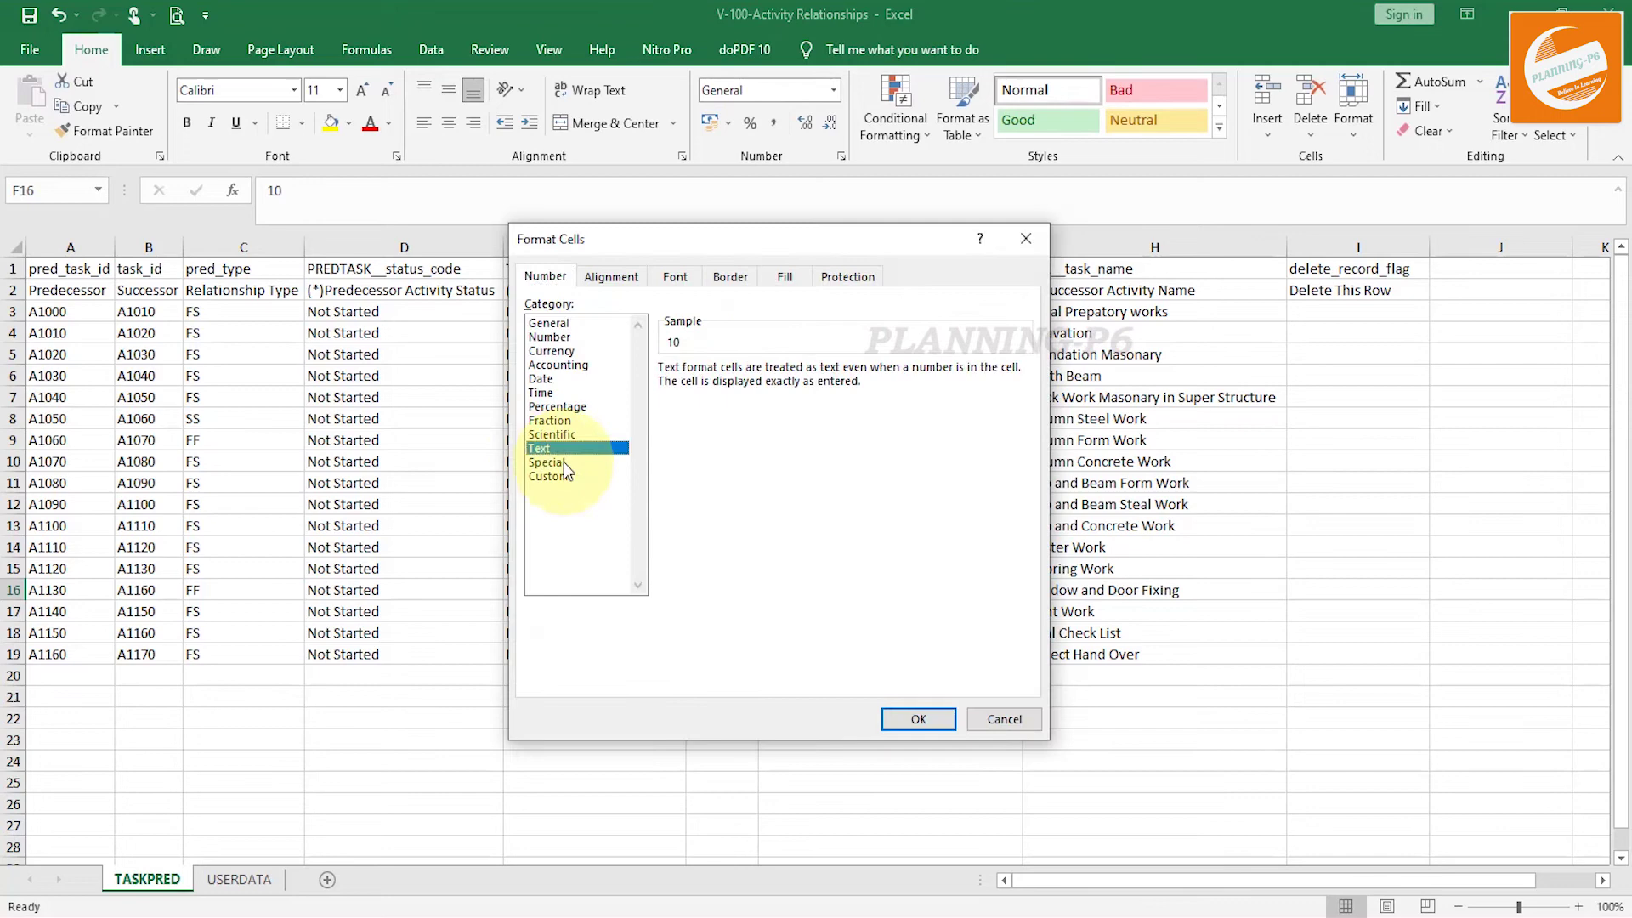
{"action": "left_click", "coordinate": [916, 719]}
{"action": "left_click", "coordinate": [841, 705]}
{"action": "left_click", "coordinate": [977, 633]}
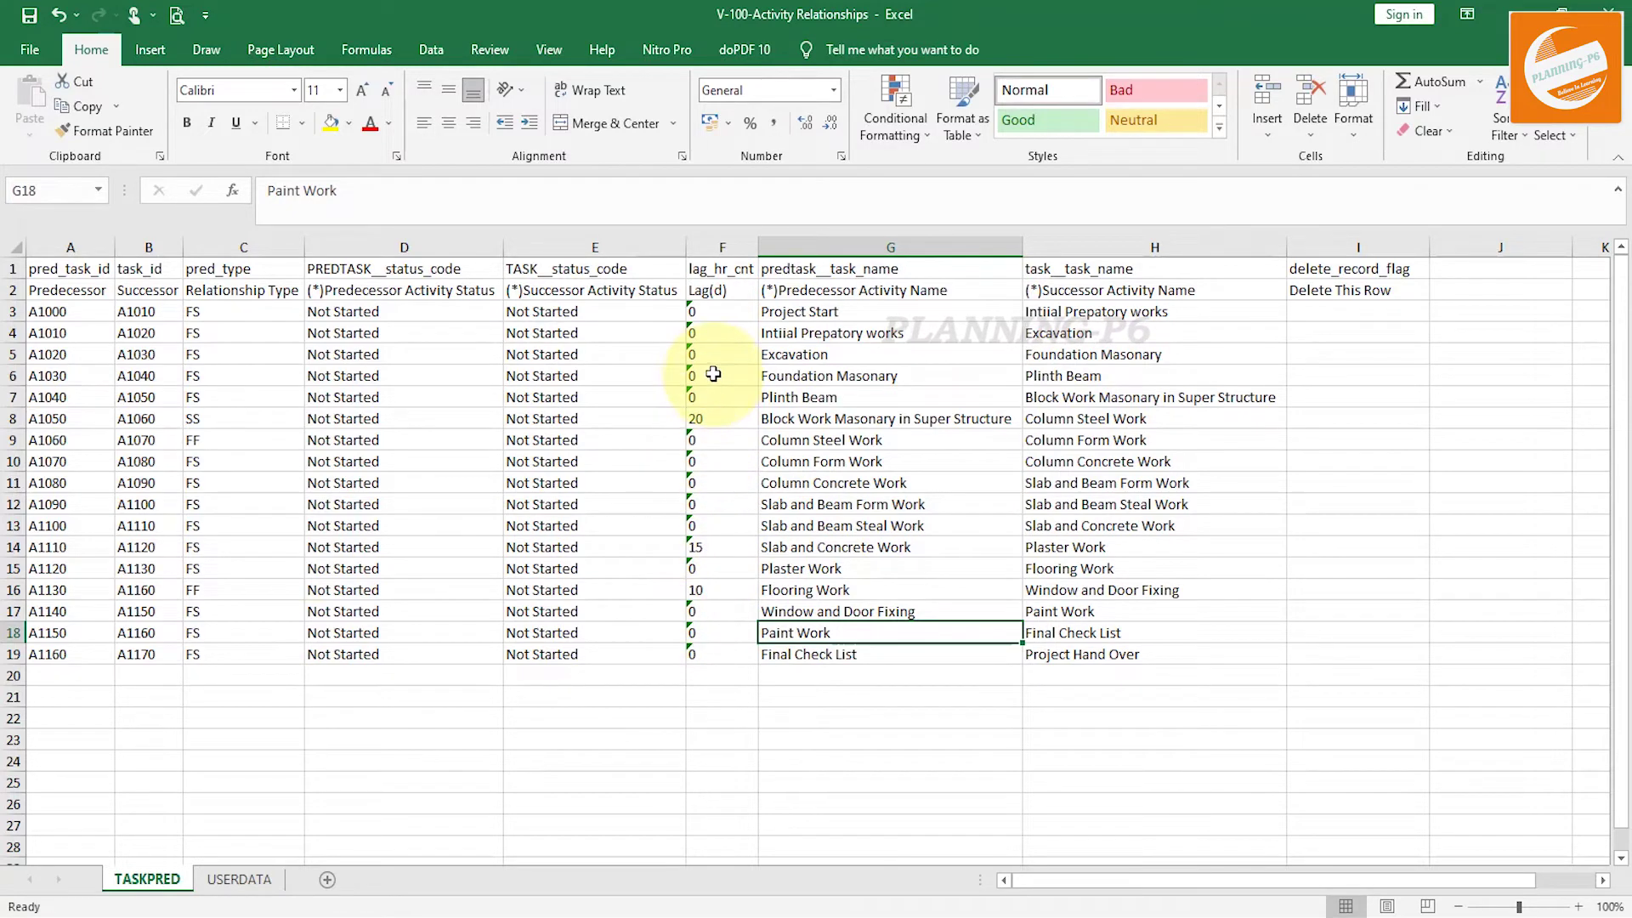
Step: Set the lag in F4 to 12 for predecessor A1010 and format that cell as Text
{"action": "left_click", "coordinate": [721, 340]}
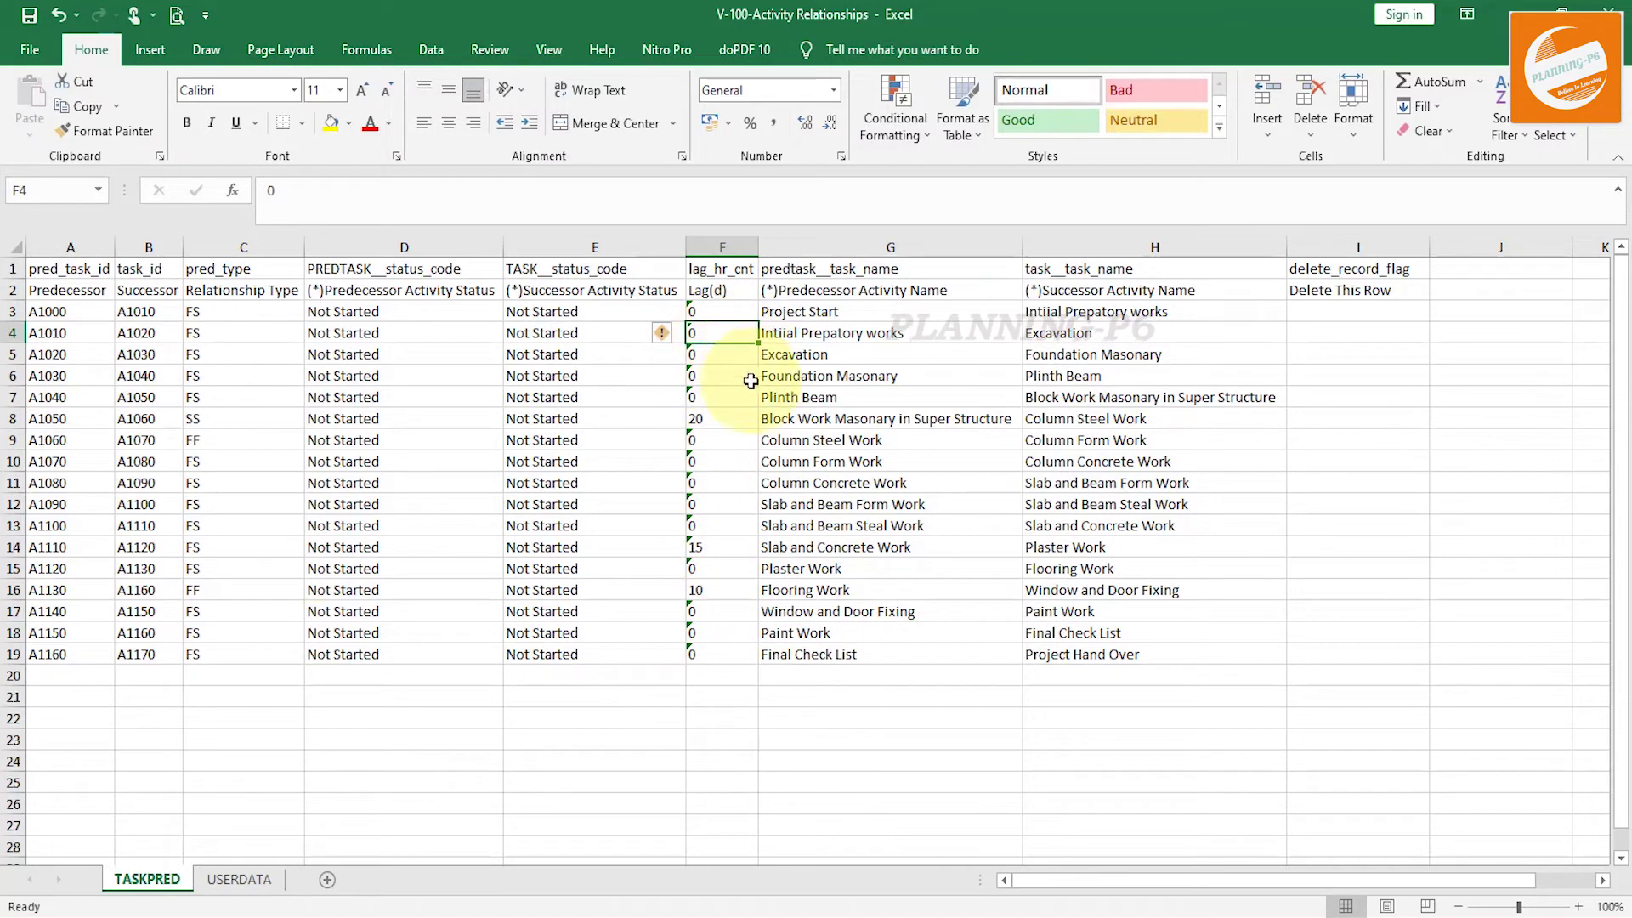
{"action": "type", "text": "12"}
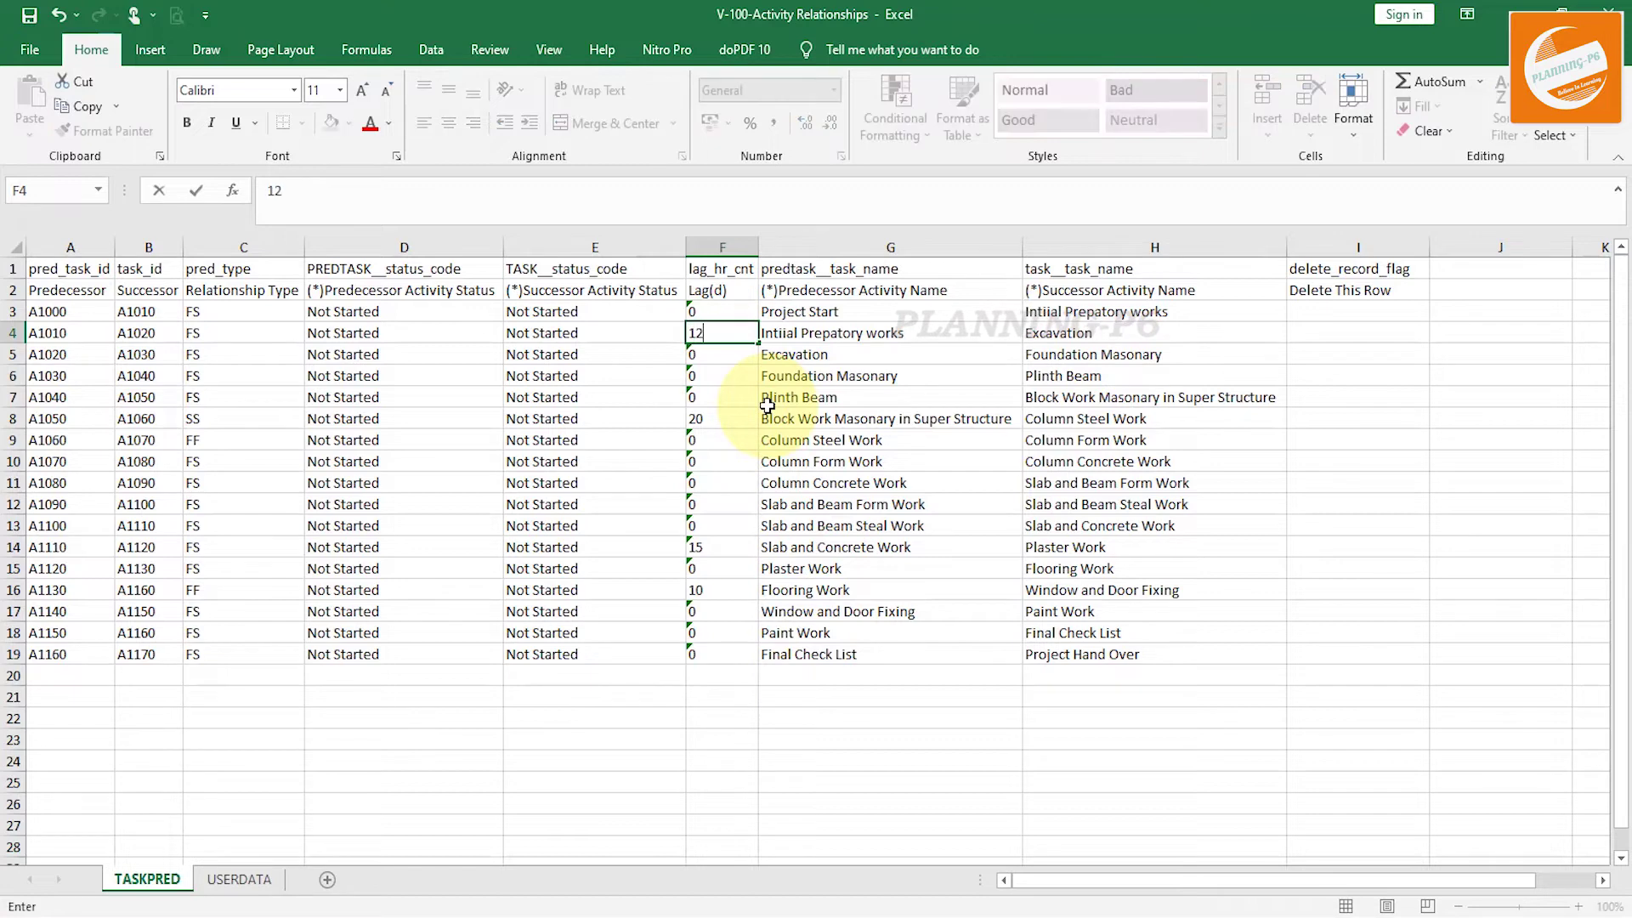
{"action": "left_click", "coordinate": [791, 461]}
{"action": "left_click", "coordinate": [720, 331]}
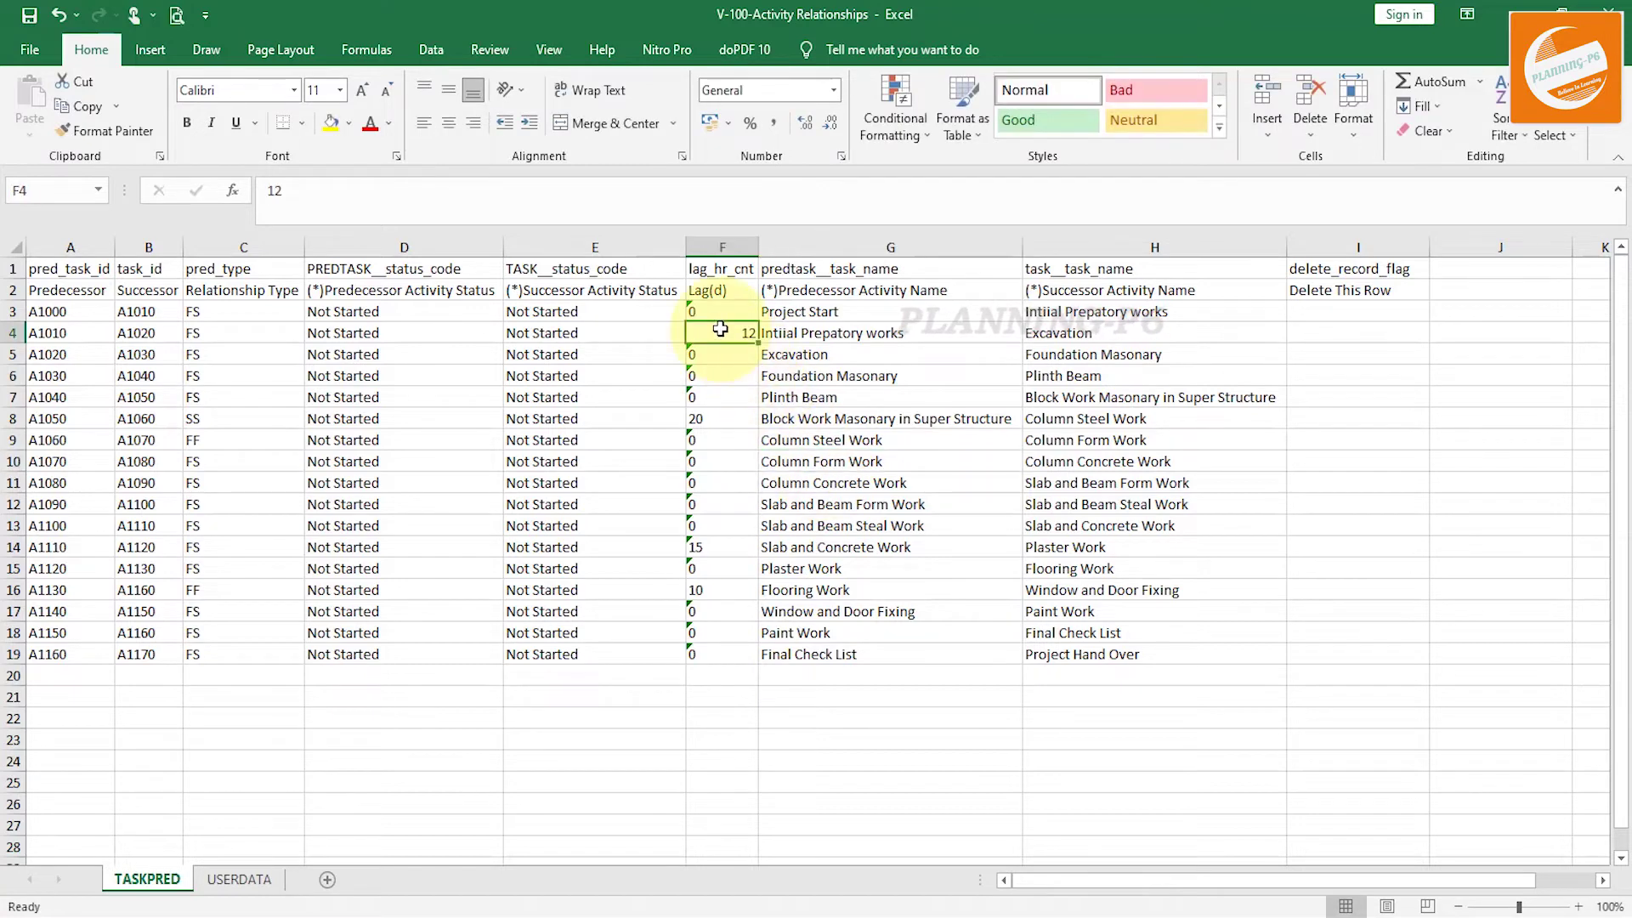
{"action": "right_click", "coordinate": [719, 328]}
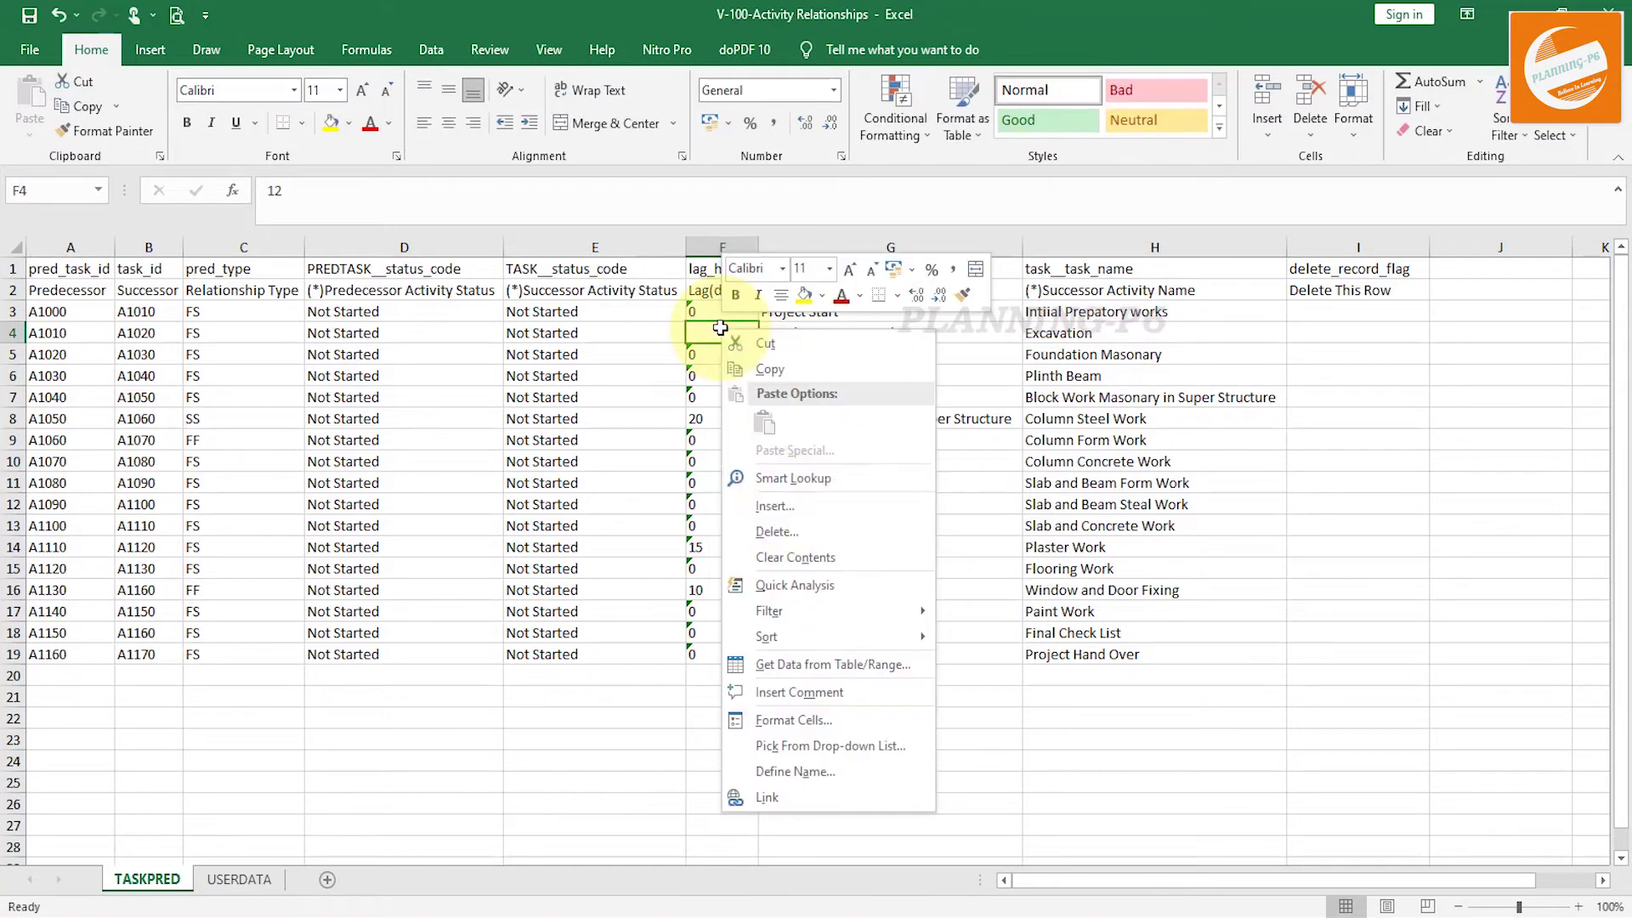
{"action": "left_click", "coordinate": [798, 723]}
{"action": "left_click", "coordinate": [568, 617]}
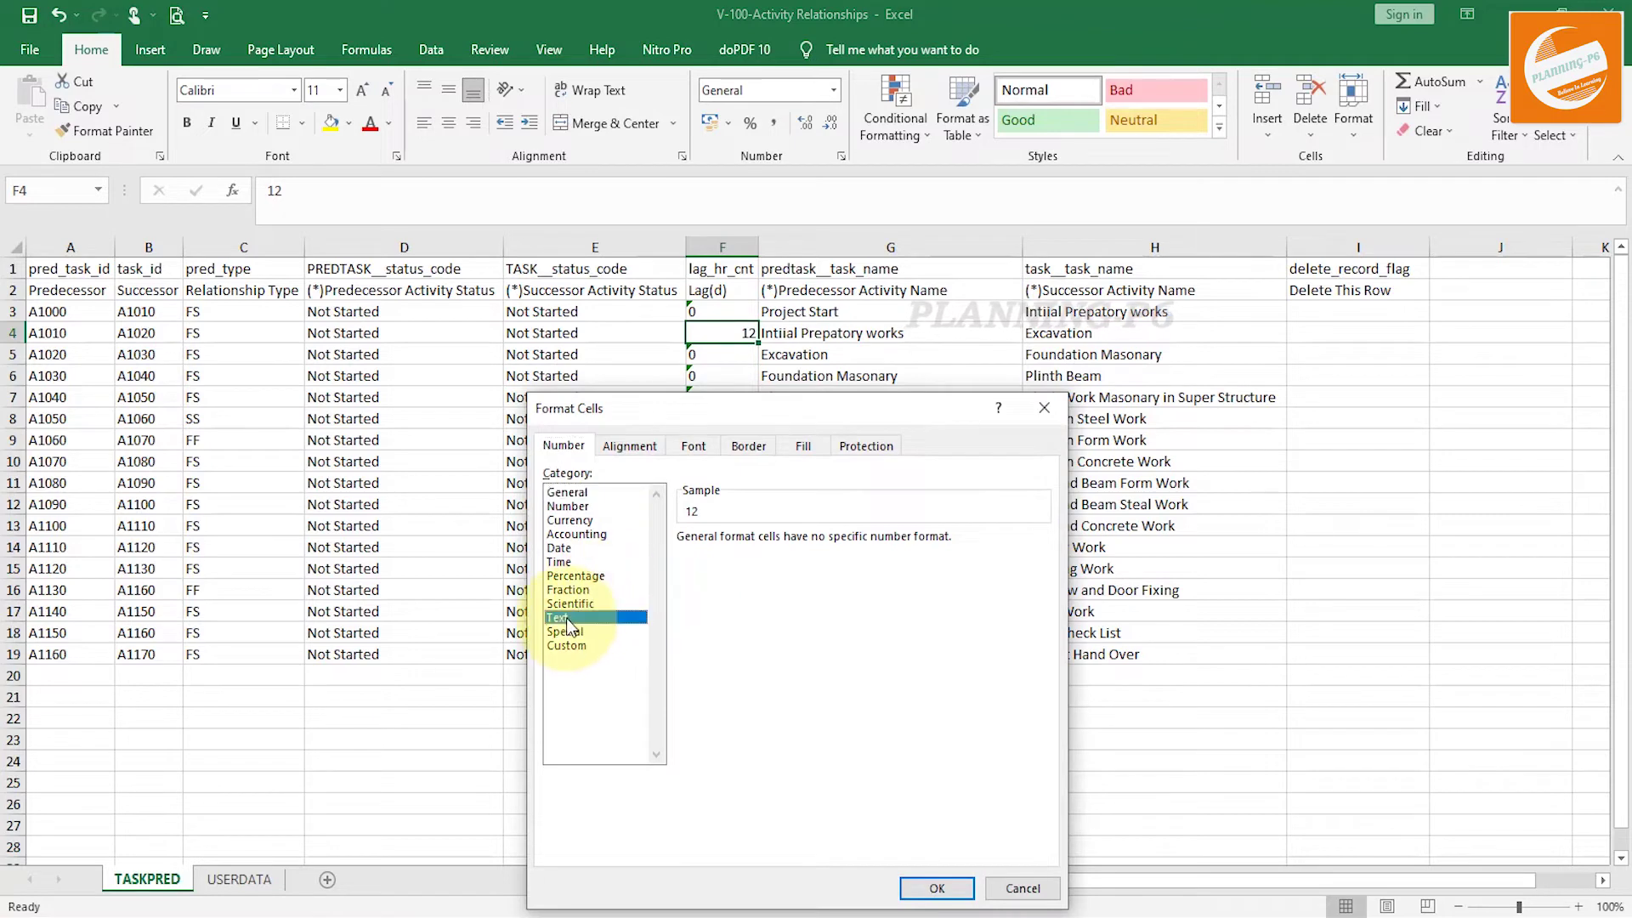
{"action": "left_click", "coordinate": [939, 889]}
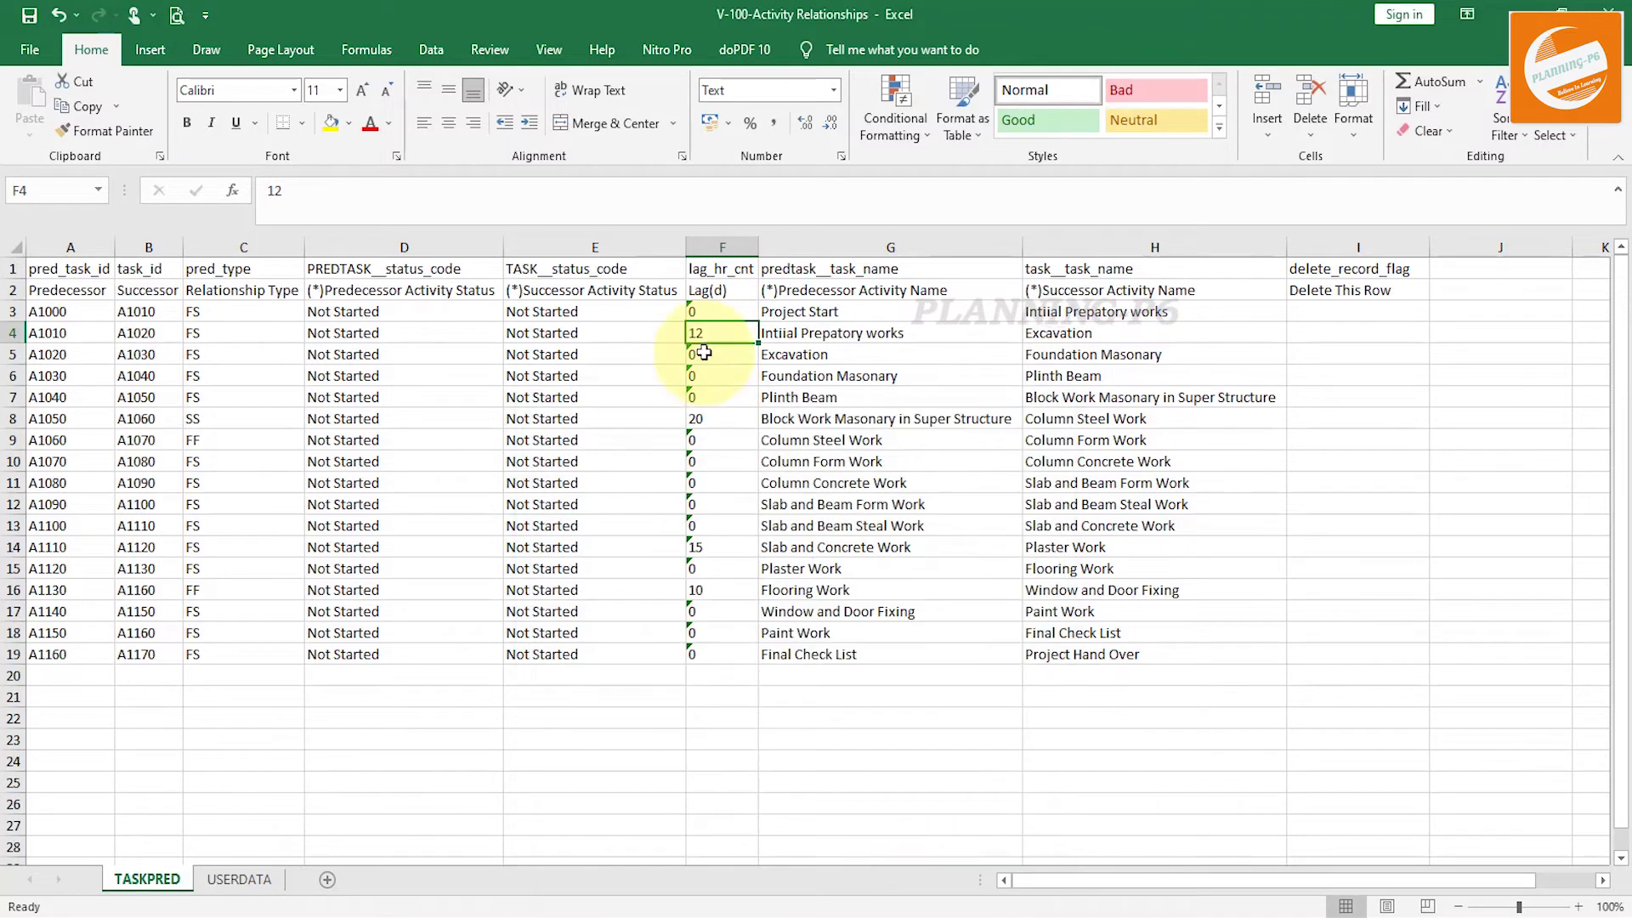
{"action": "left_click_drag", "start_coordinate": [699, 312], "coordinate": [706, 333]}
{"action": "left_click_drag", "start_coordinate": [715, 544], "coordinate": [702, 692]}
{"action": "left_click", "coordinate": [396, 678]}
{"action": "left_click_drag", "start_coordinate": [245, 311], "coordinate": [215, 648]}
{"action": "left_click", "coordinate": [215, 651]}
Step: Set the relationship type in C18, between A1150 and A1160, to SS
{"action": "left_click", "coordinate": [222, 629]}
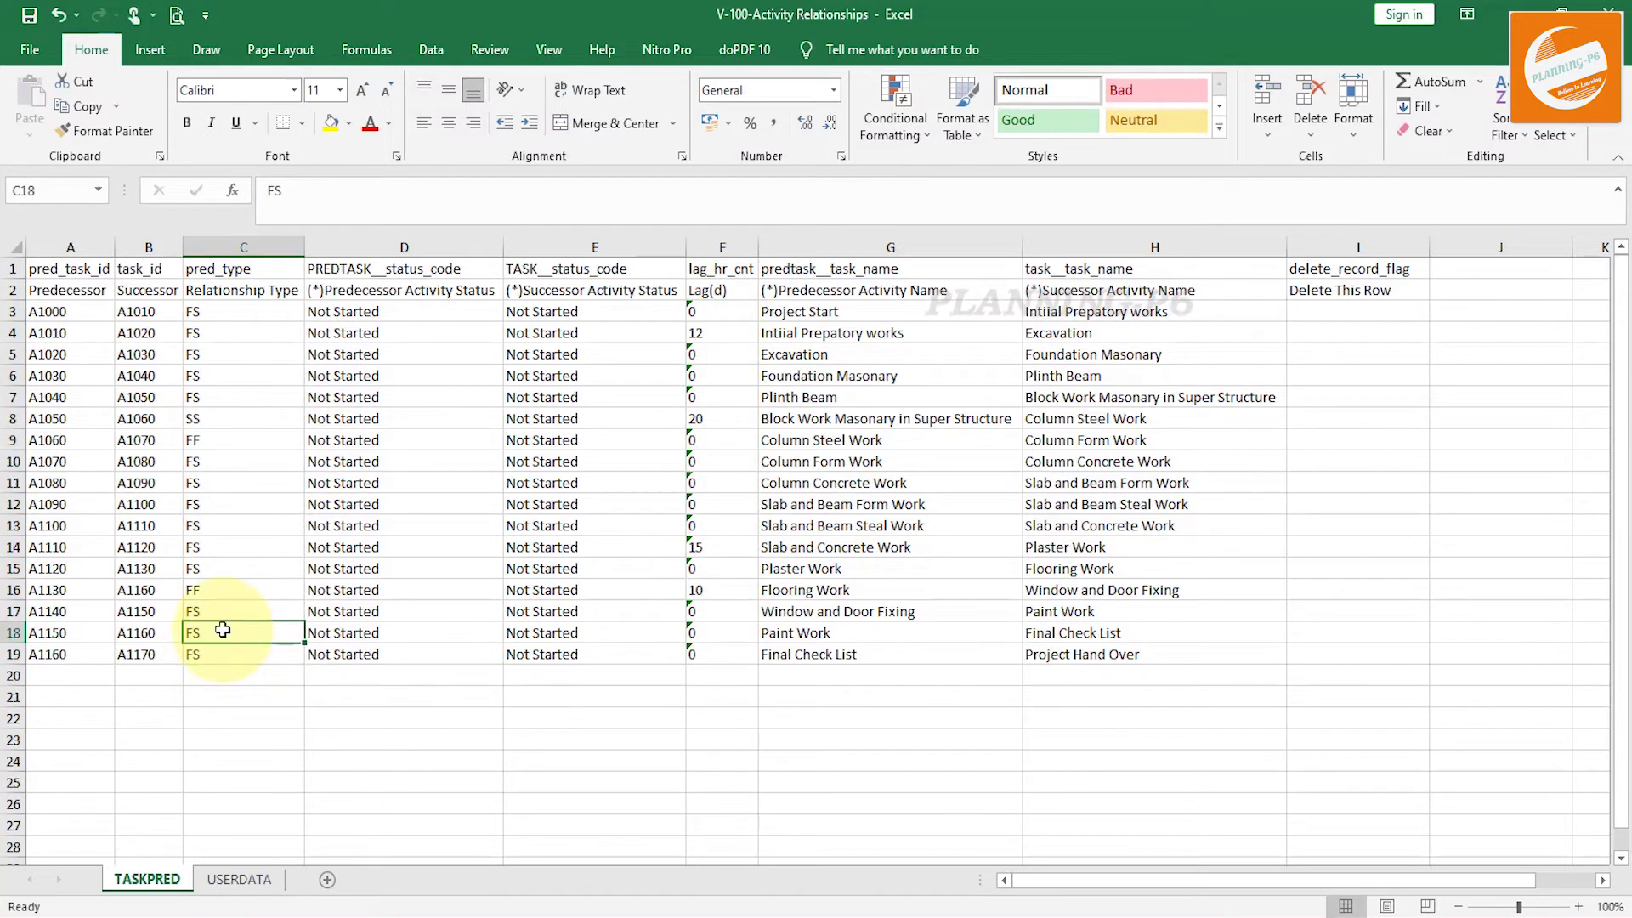
{"action": "type", "text": "SS"}
{"action": "key", "text": "Return"}
Step: Apply the Text number format to all relationship types in C3:C19
{"action": "left_click_drag", "start_coordinate": [222, 316], "coordinate": [223, 420]}
{"action": "left_click_drag", "start_coordinate": [218, 516], "coordinate": [215, 648]}
{"action": "right_click", "coordinate": [215, 648]}
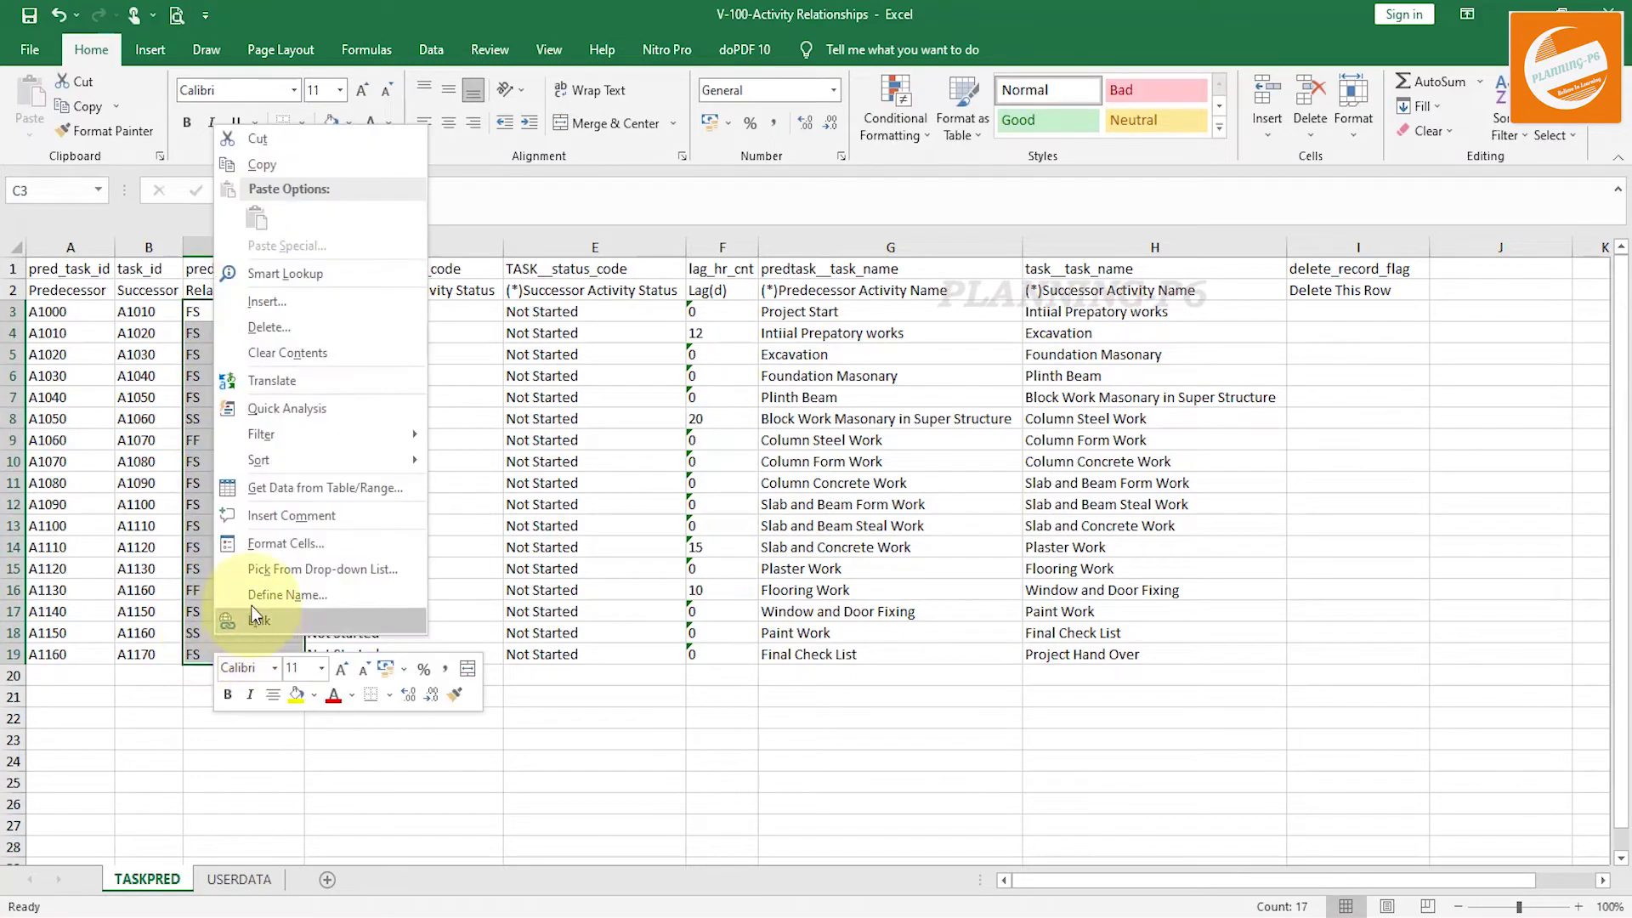
{"action": "left_click", "coordinate": [298, 543]}
{"action": "left_click", "coordinate": [53, 495]}
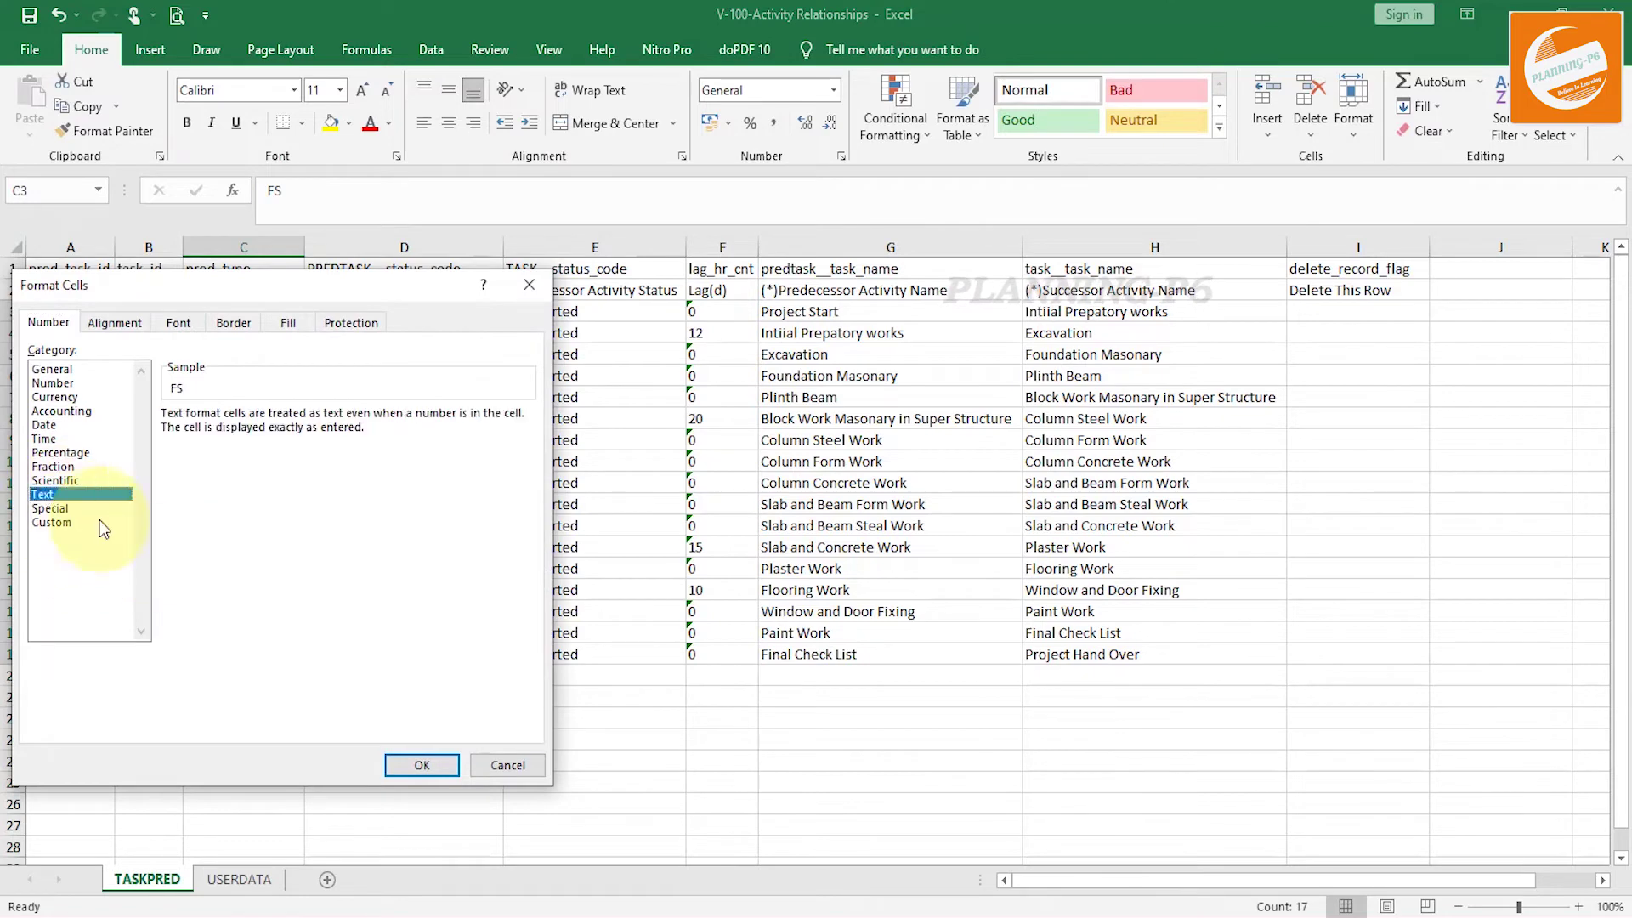
{"action": "left_click", "coordinate": [421, 765]}
{"action": "left_click", "coordinate": [641, 709]}
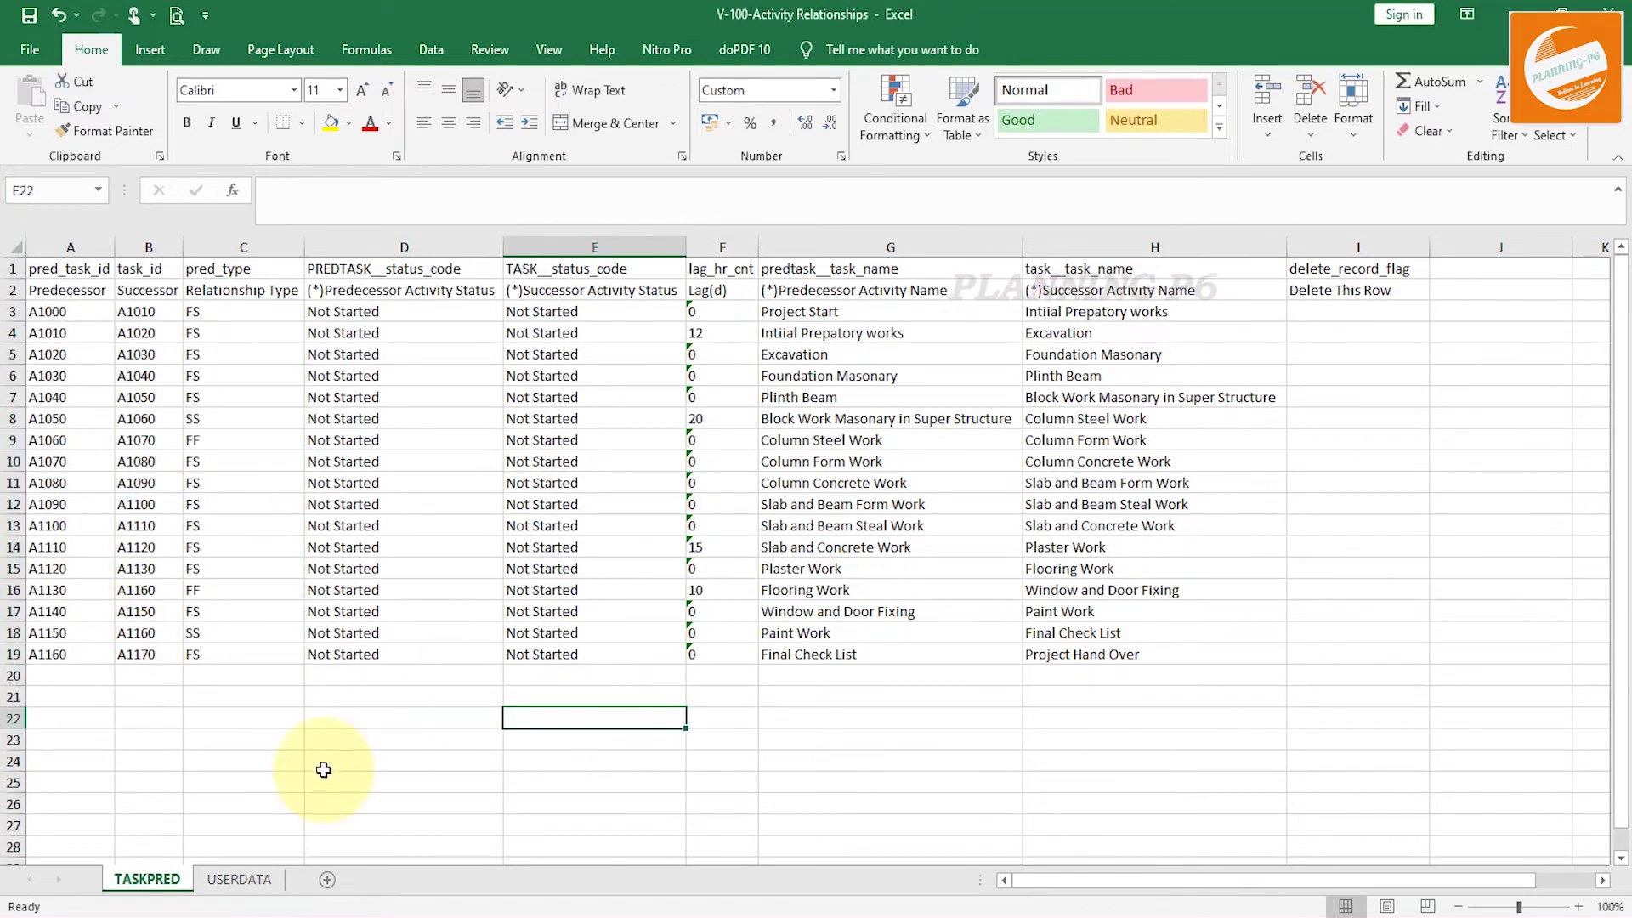
Step: Save the V-100-Activity Relationships workbook with the edited relationships
{"action": "left_click_drag", "start_coordinate": [40, 313], "coordinate": [207, 634]}
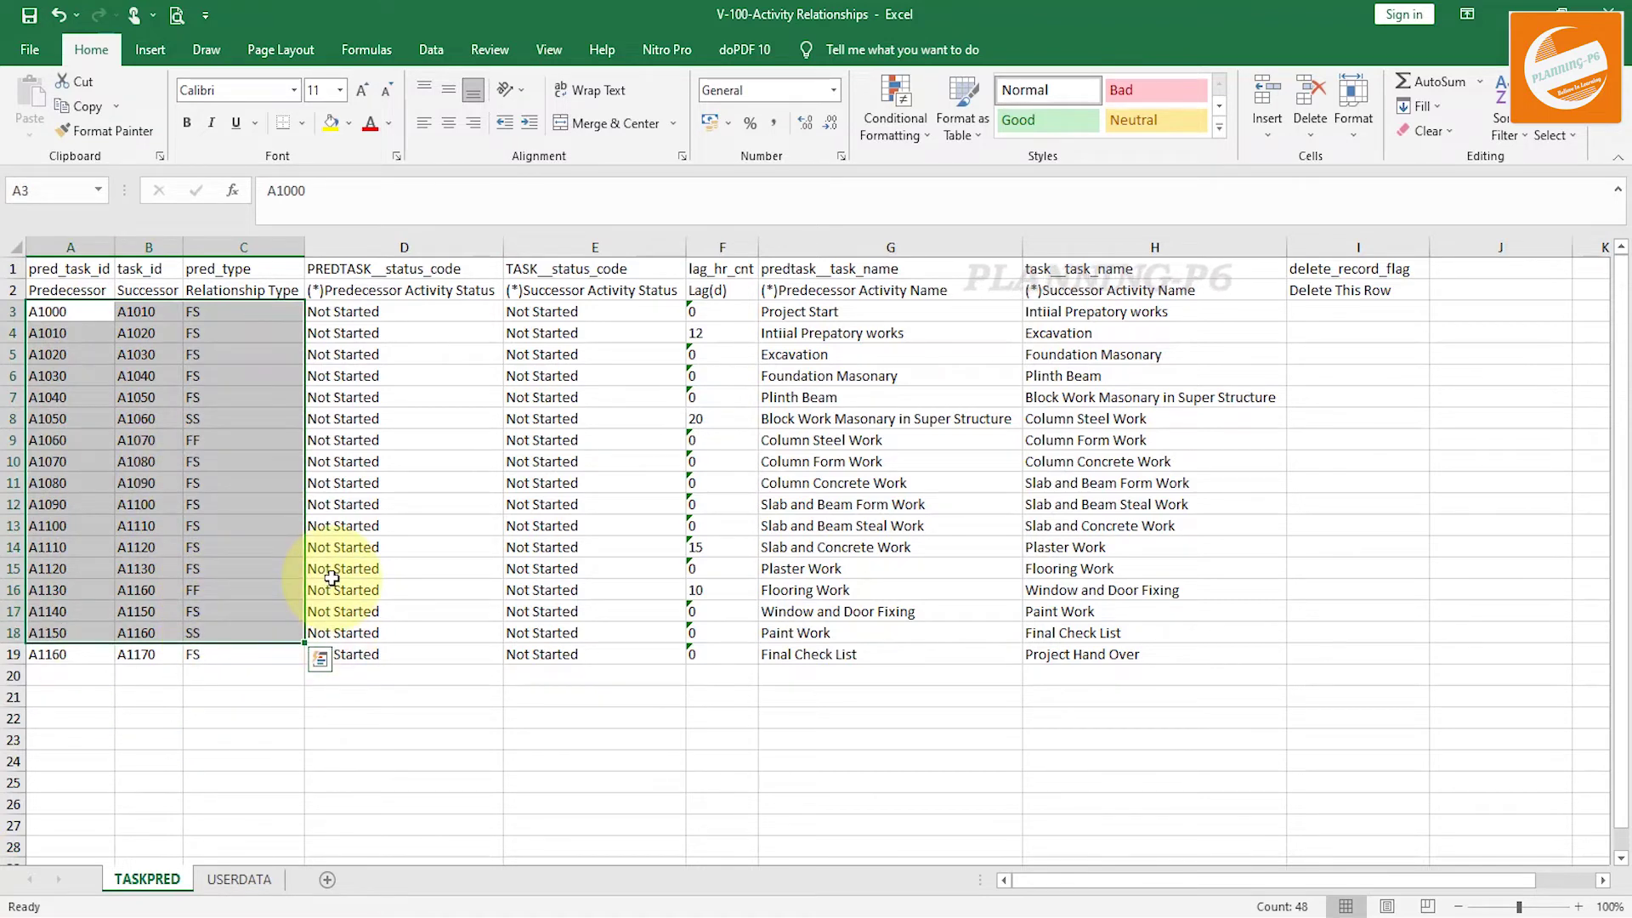
{"action": "left_click", "coordinate": [270, 780]}
{"action": "left_click", "coordinate": [29, 13]}
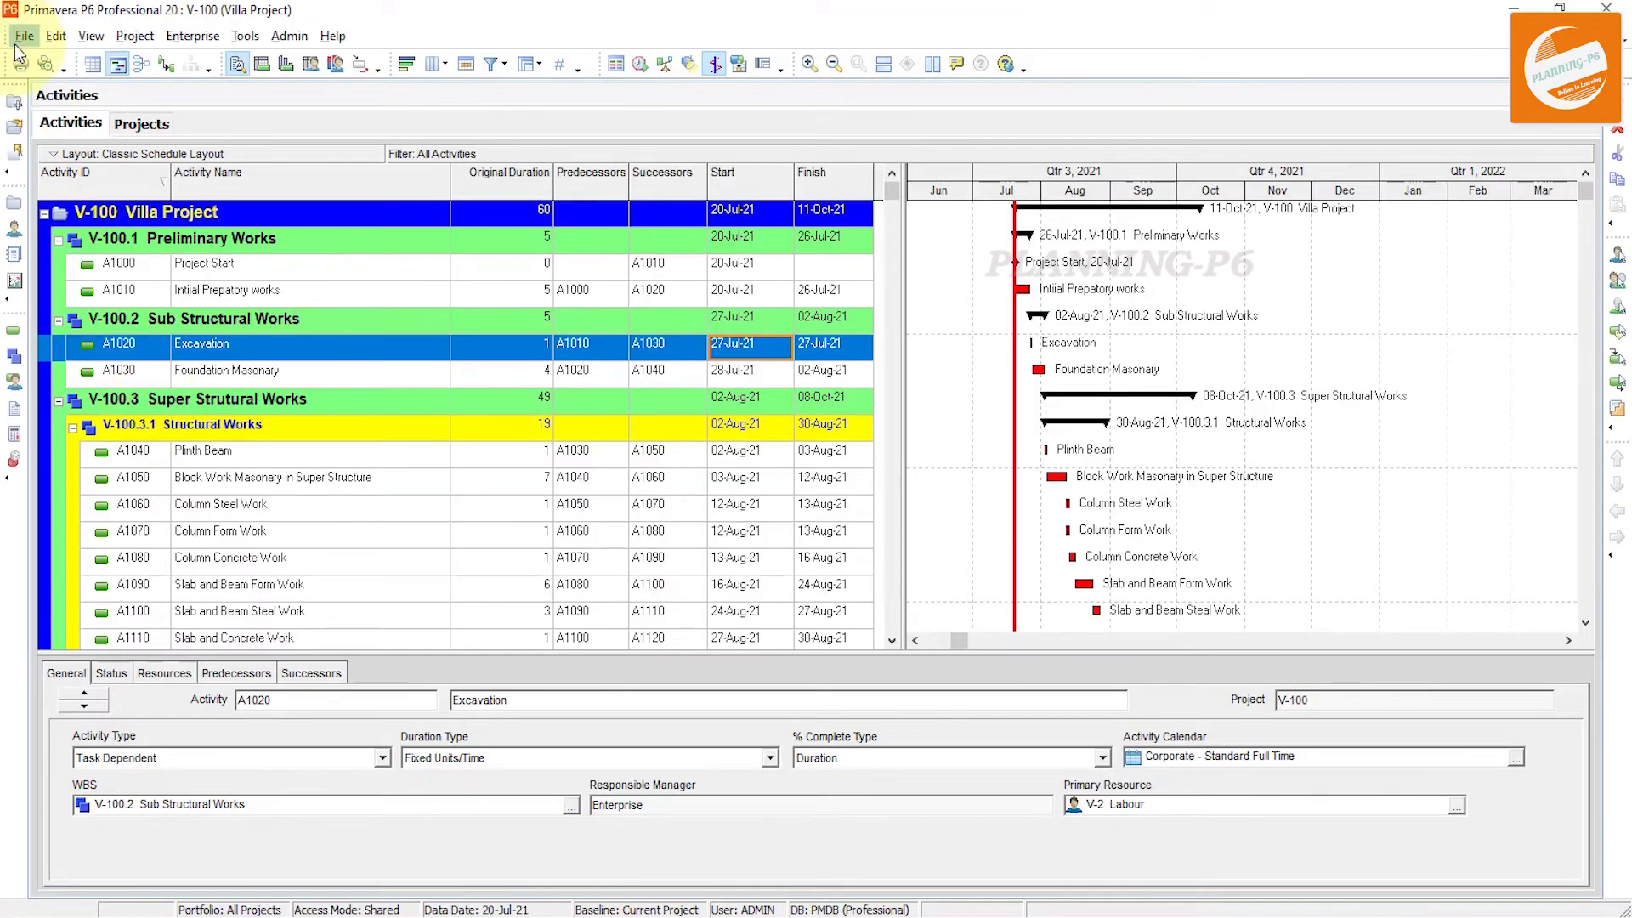
Step: In Primavera P6, start an import for the Villa Project using the Spreadsheet (XLSX) format
{"action": "left_click", "coordinate": [17, 40]}
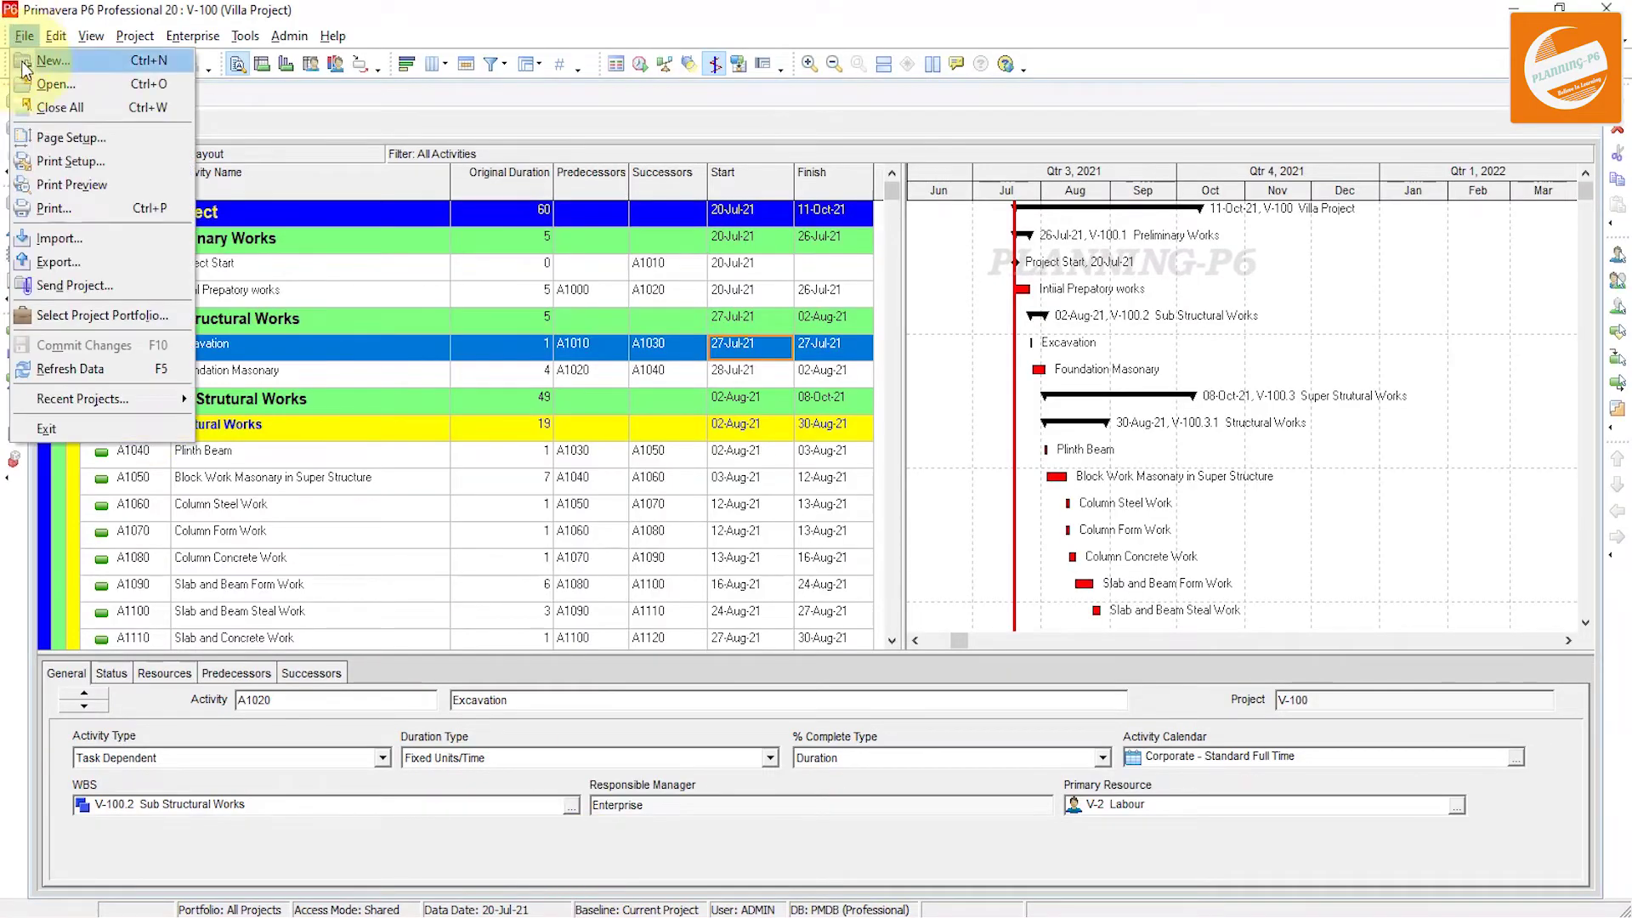
{"action": "left_click", "coordinate": [74, 242]}
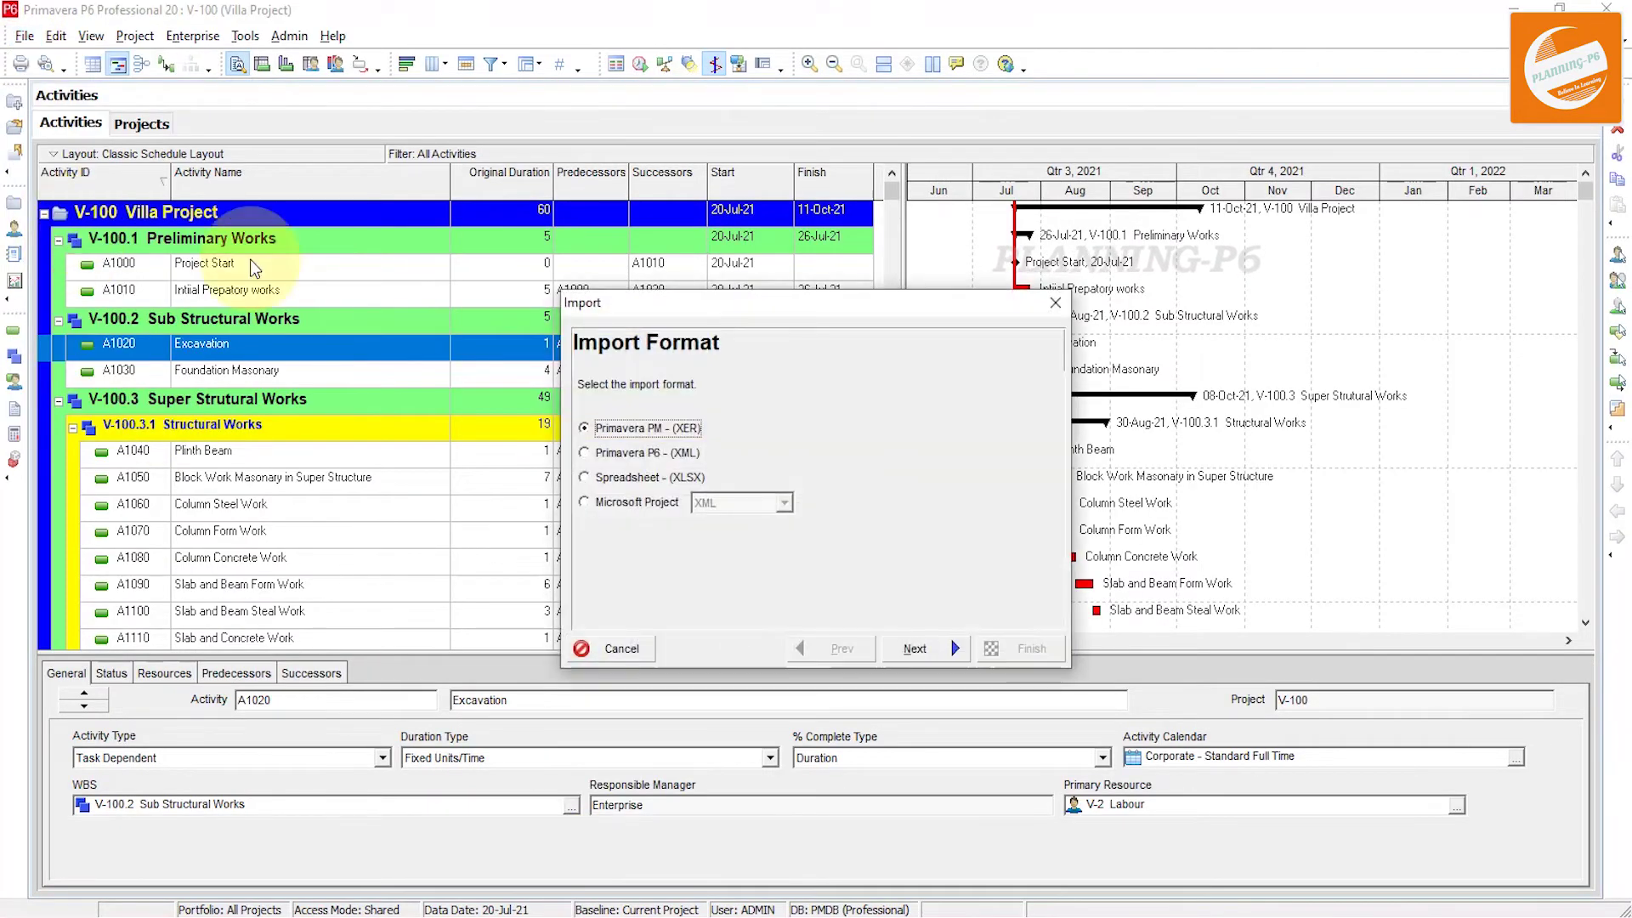
{"action": "left_click", "coordinate": [625, 478]}
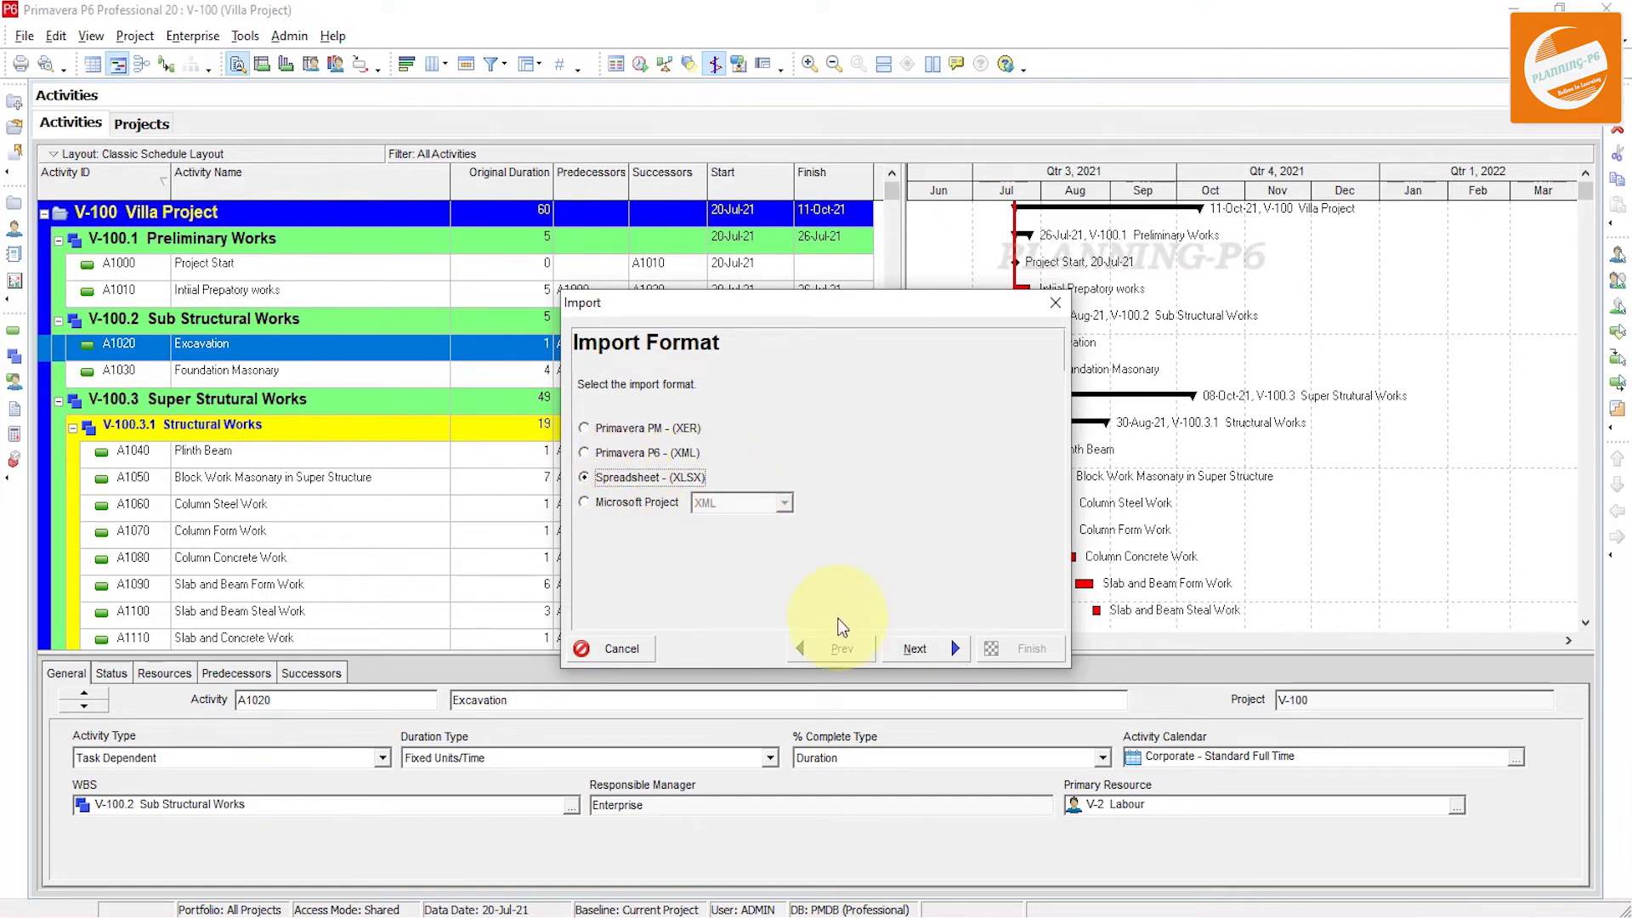
{"action": "left_click", "coordinate": [933, 648]}
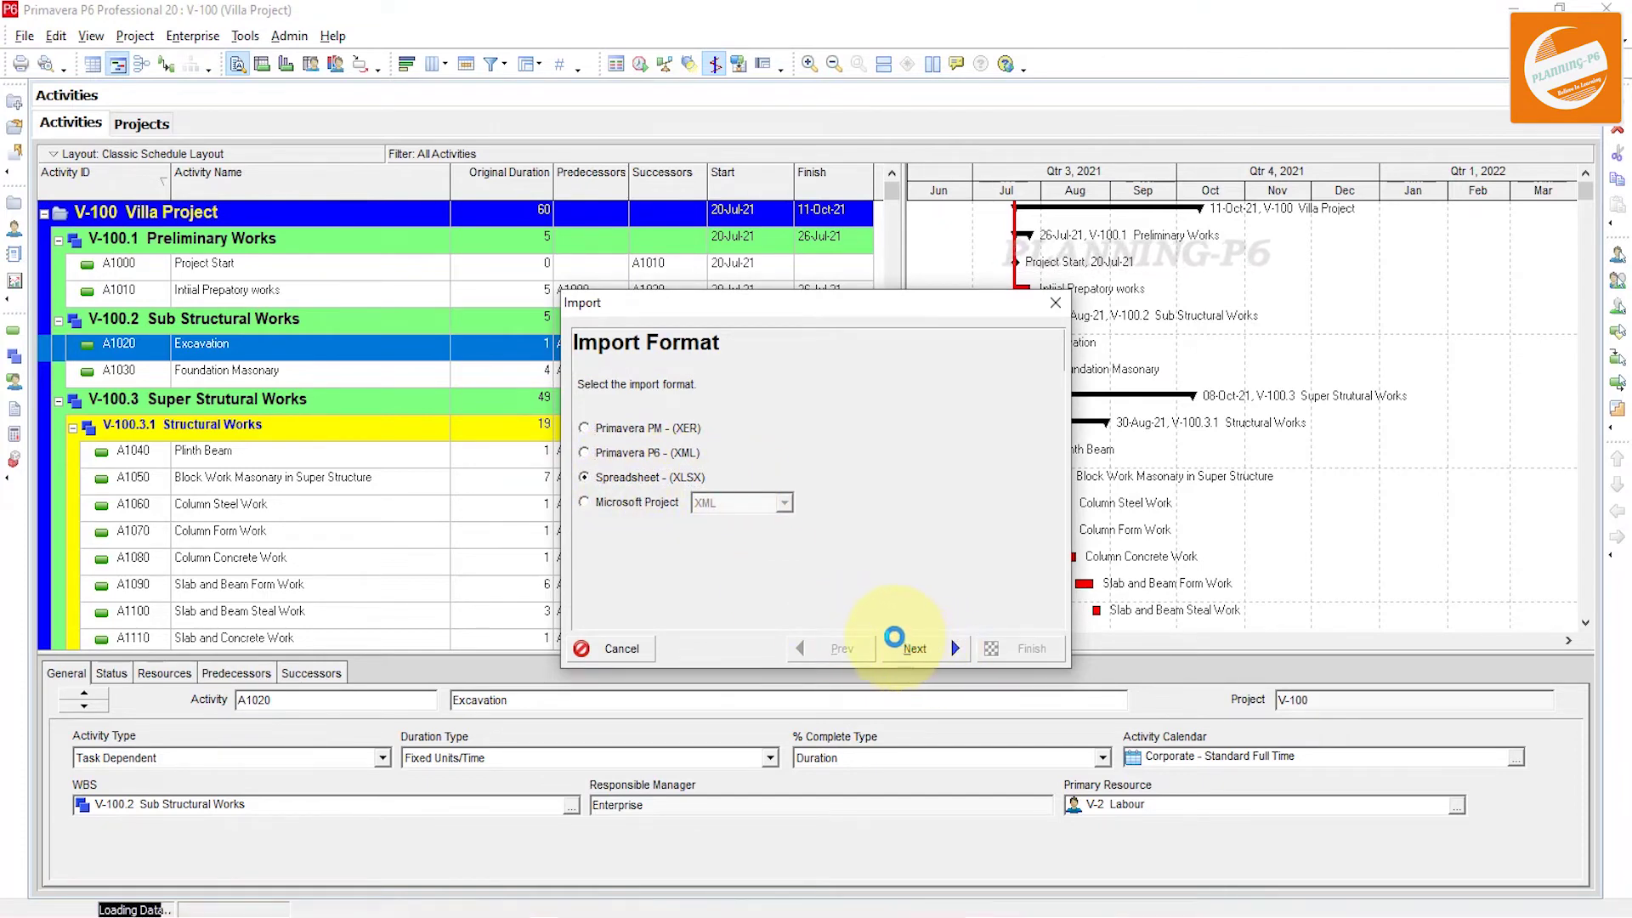
Step: Choose the V-100-Activity Relationships workbook on the Desktop as the file to import
{"action": "left_click", "coordinate": [927, 528]}
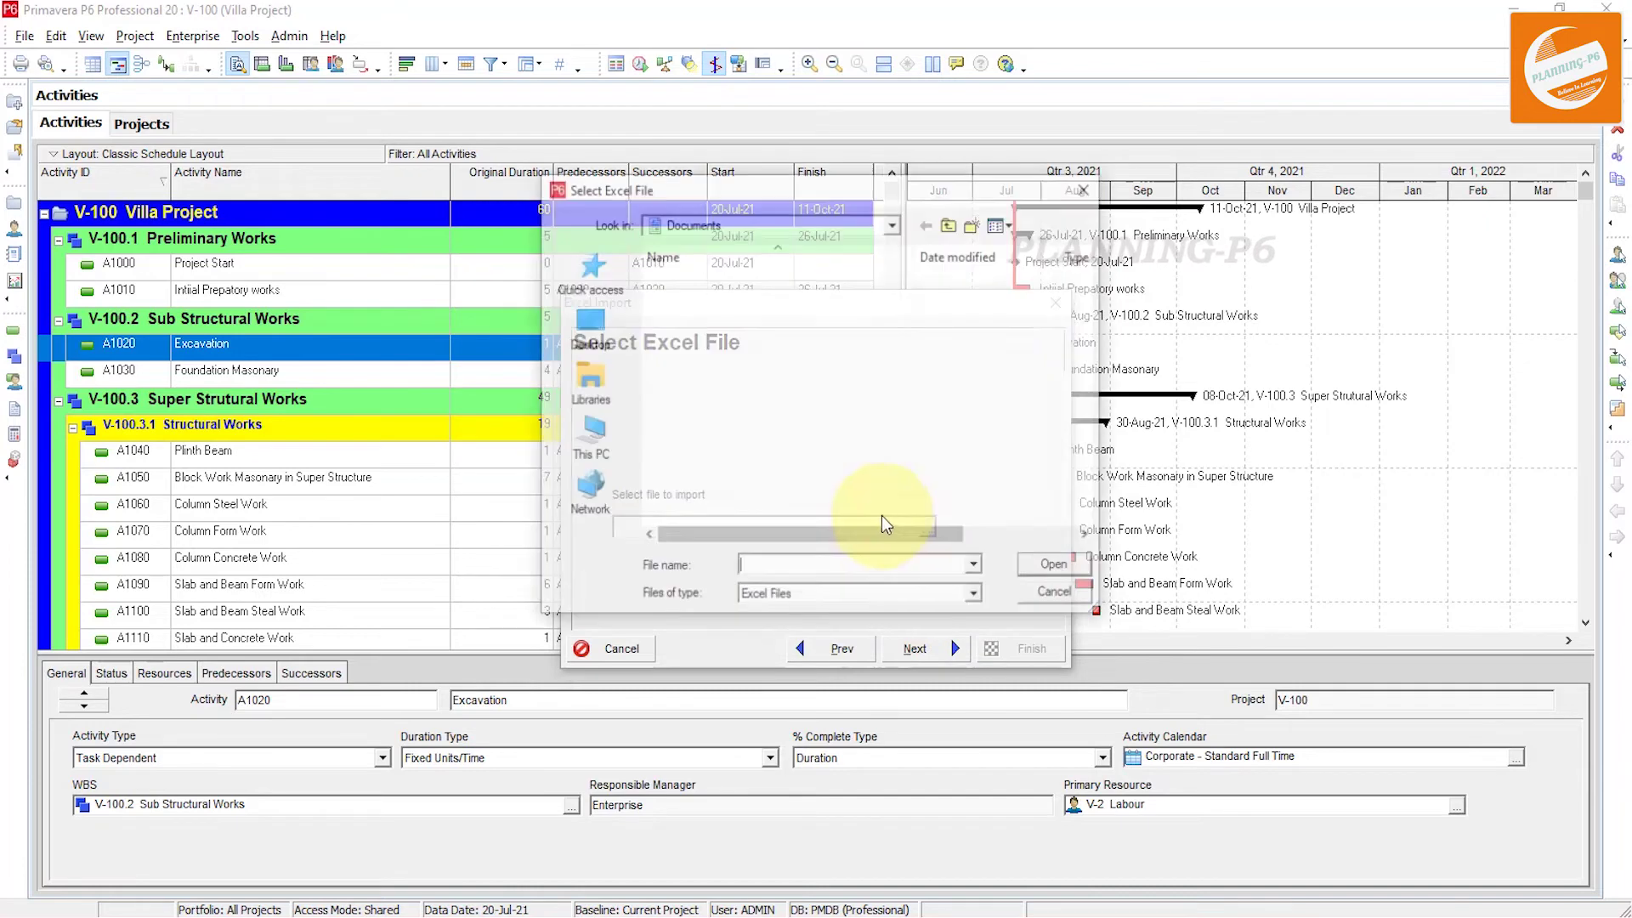
{"action": "left_click", "coordinate": [587, 327]}
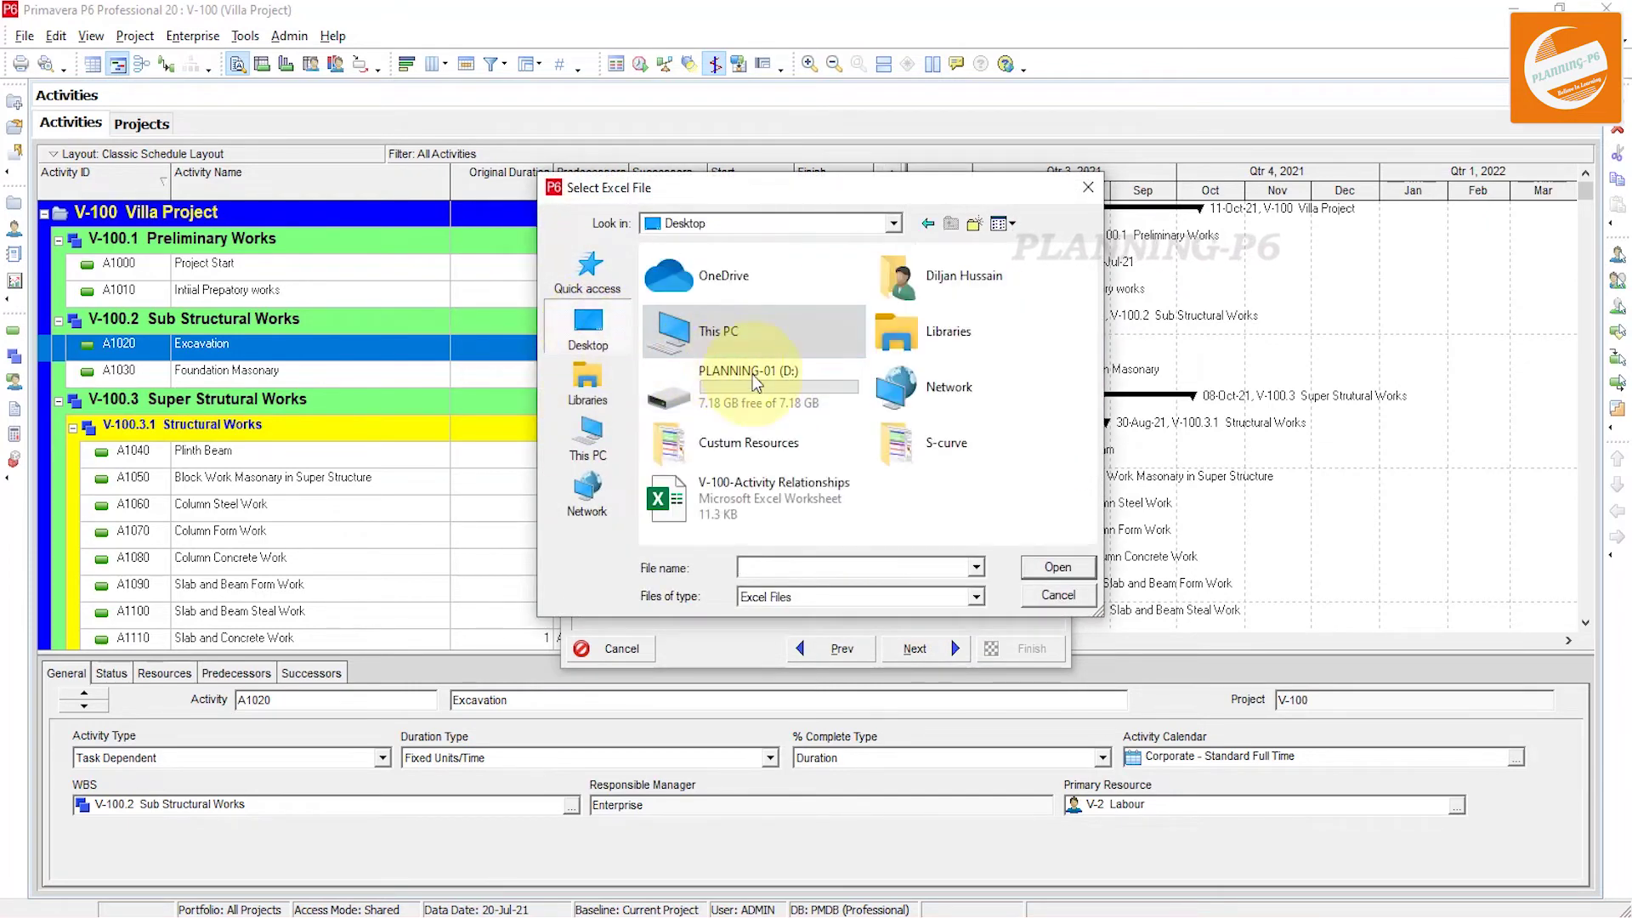
{"action": "left_click", "coordinate": [765, 497]}
{"action": "left_click", "coordinate": [1053, 567]}
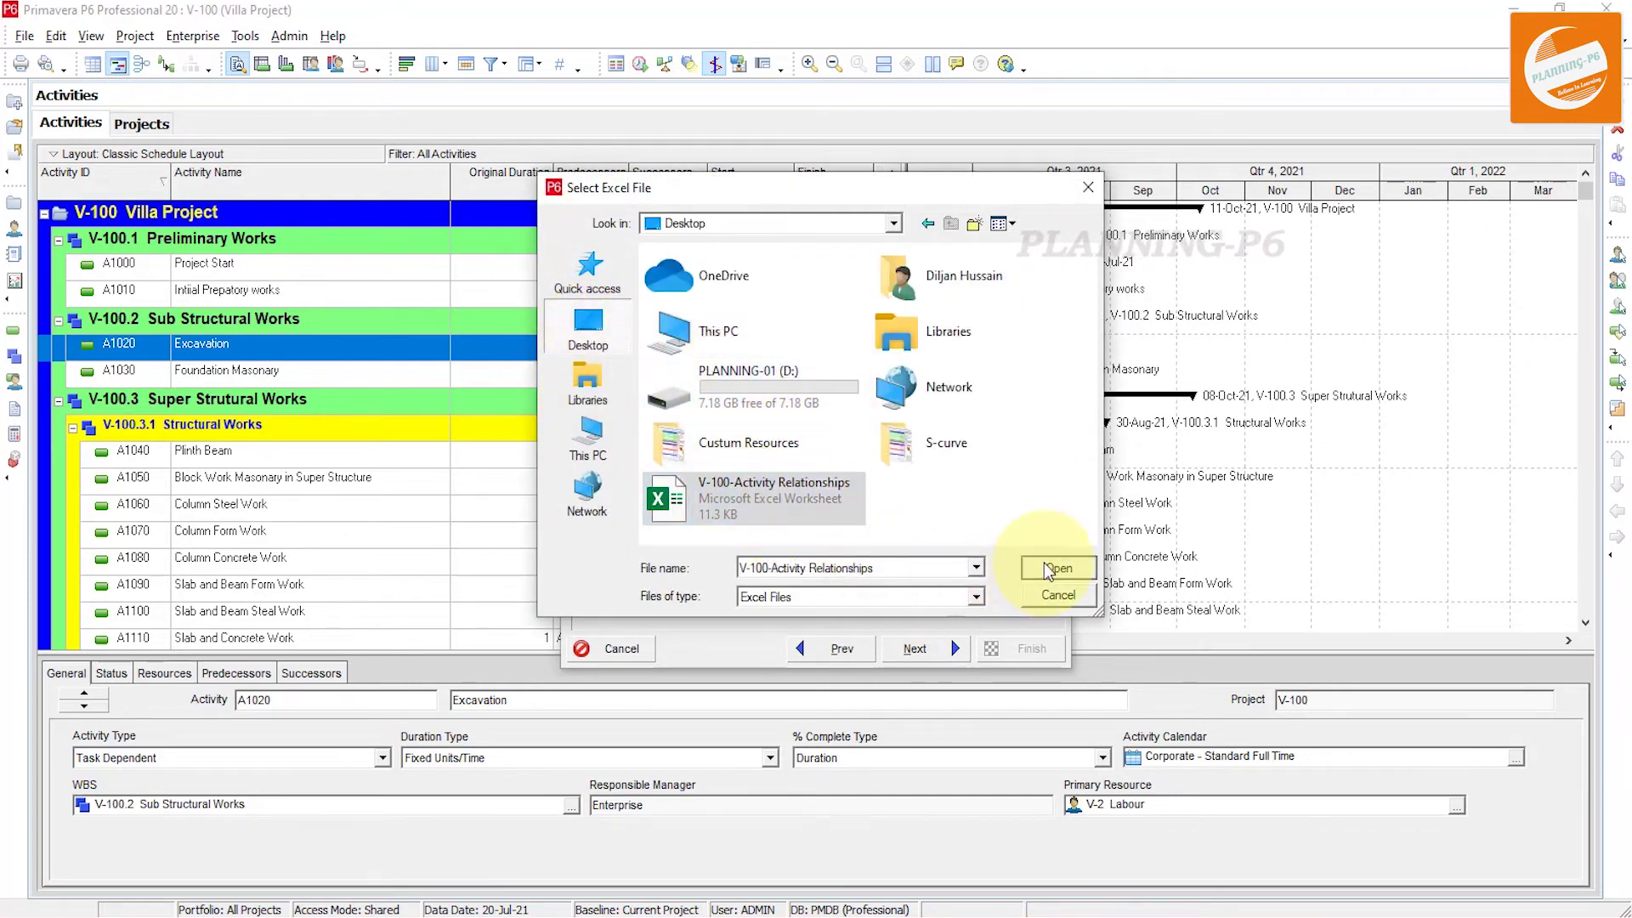
Step: Keep Activity Relationships as the data to import and set project V-100 as the destination for Update Existing Project
{"action": "left_click", "coordinate": [931, 651]}
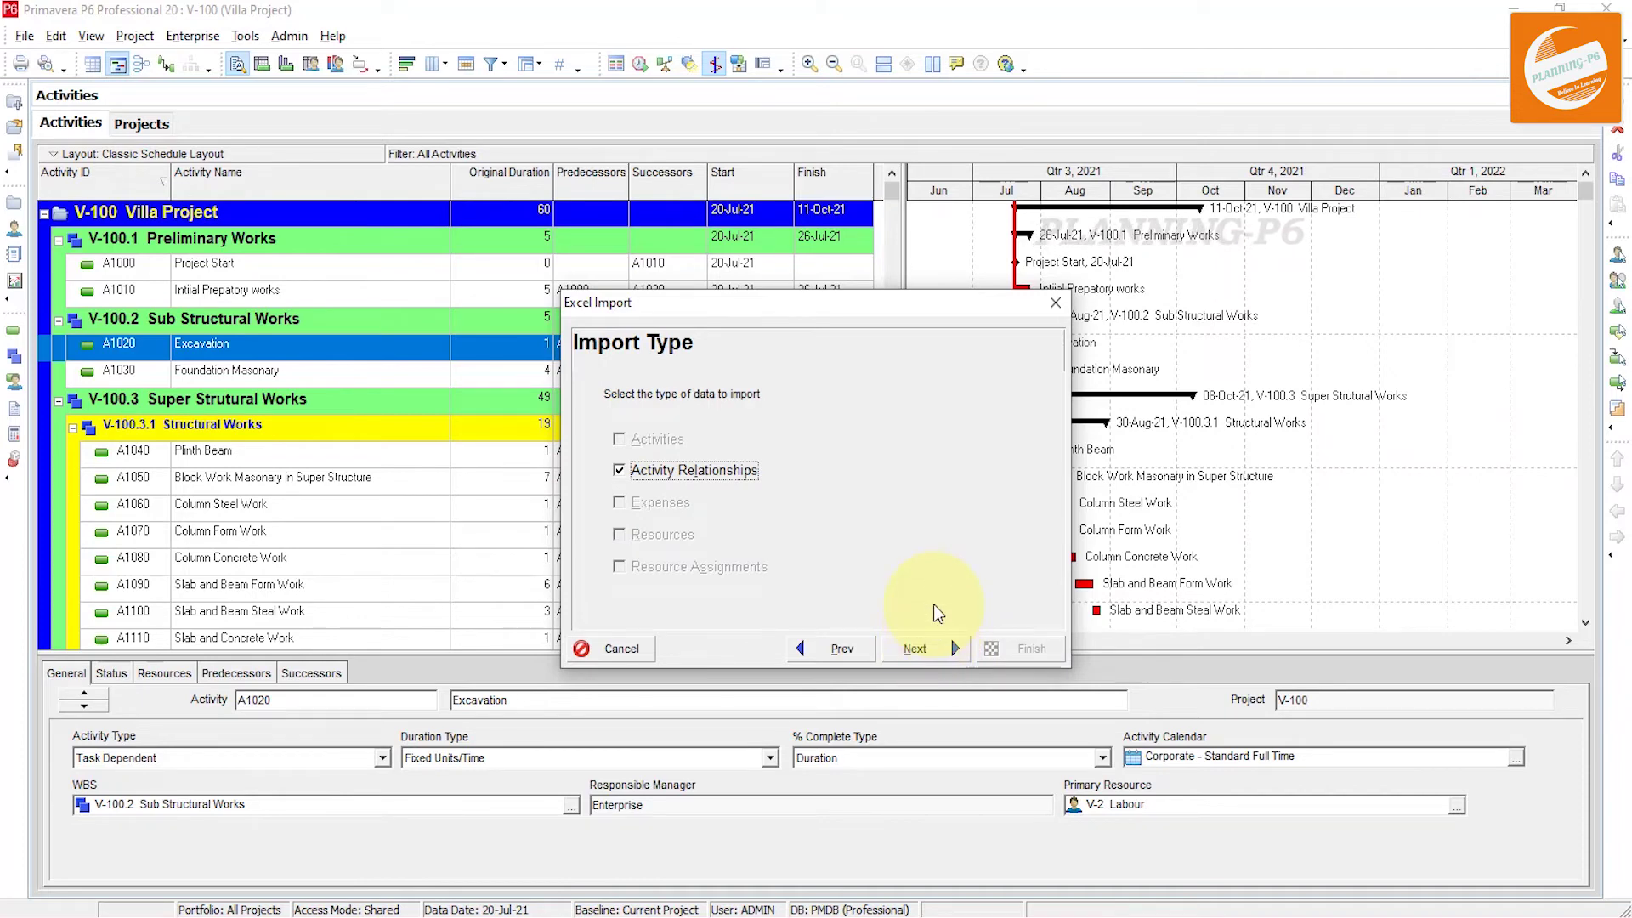
{"action": "left_click", "coordinate": [919, 650]}
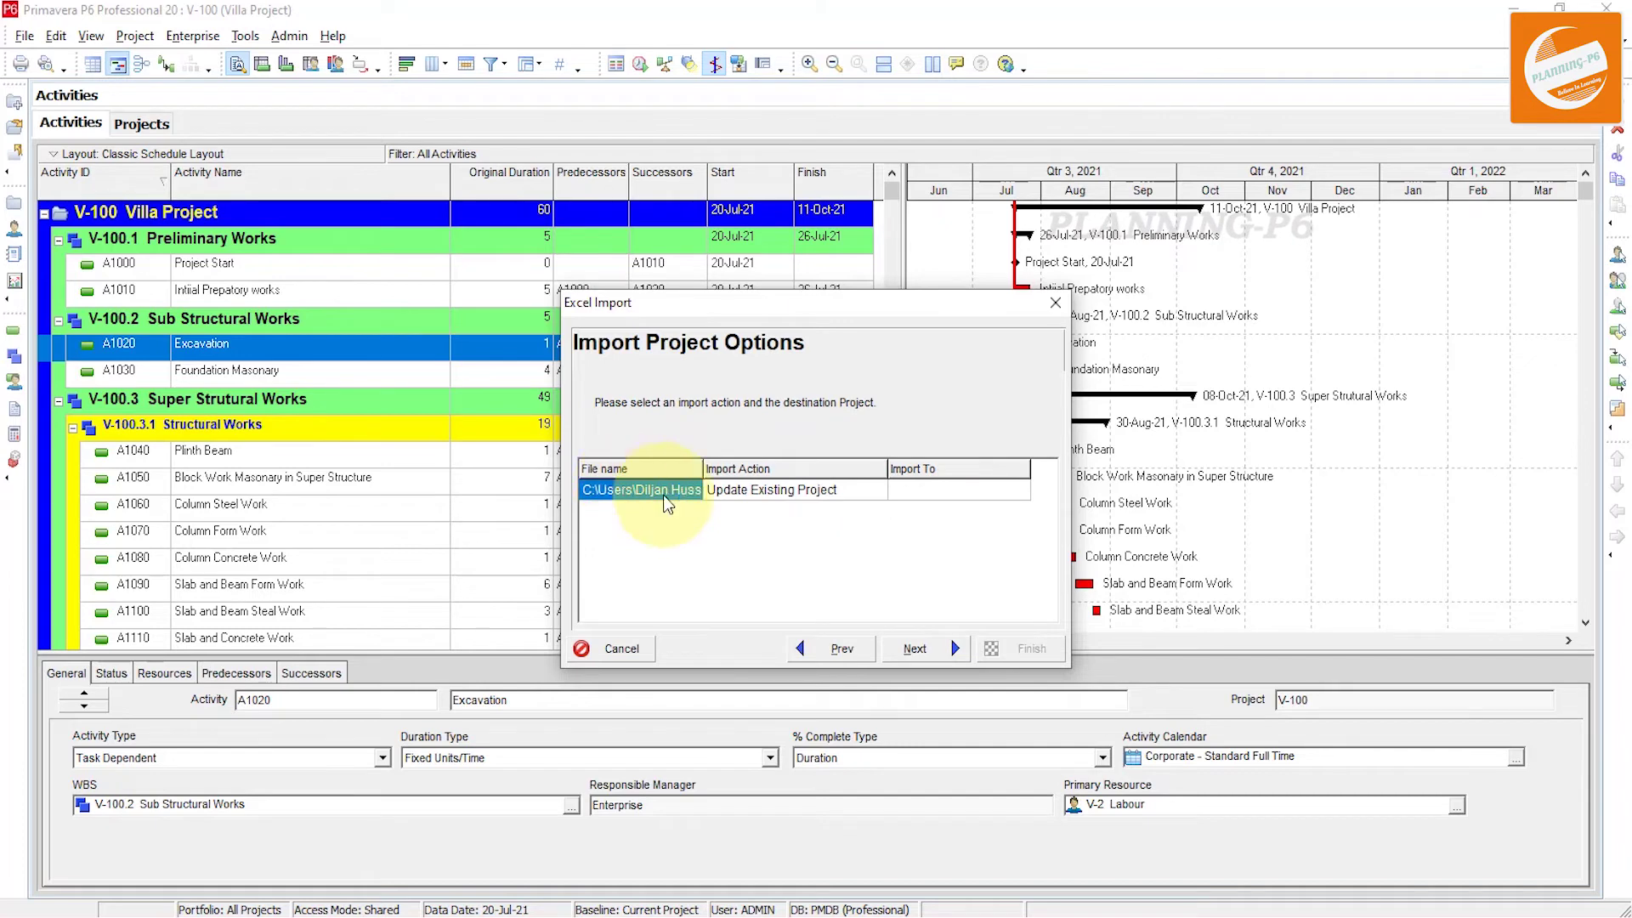
{"action": "left_click", "coordinate": [969, 491]}
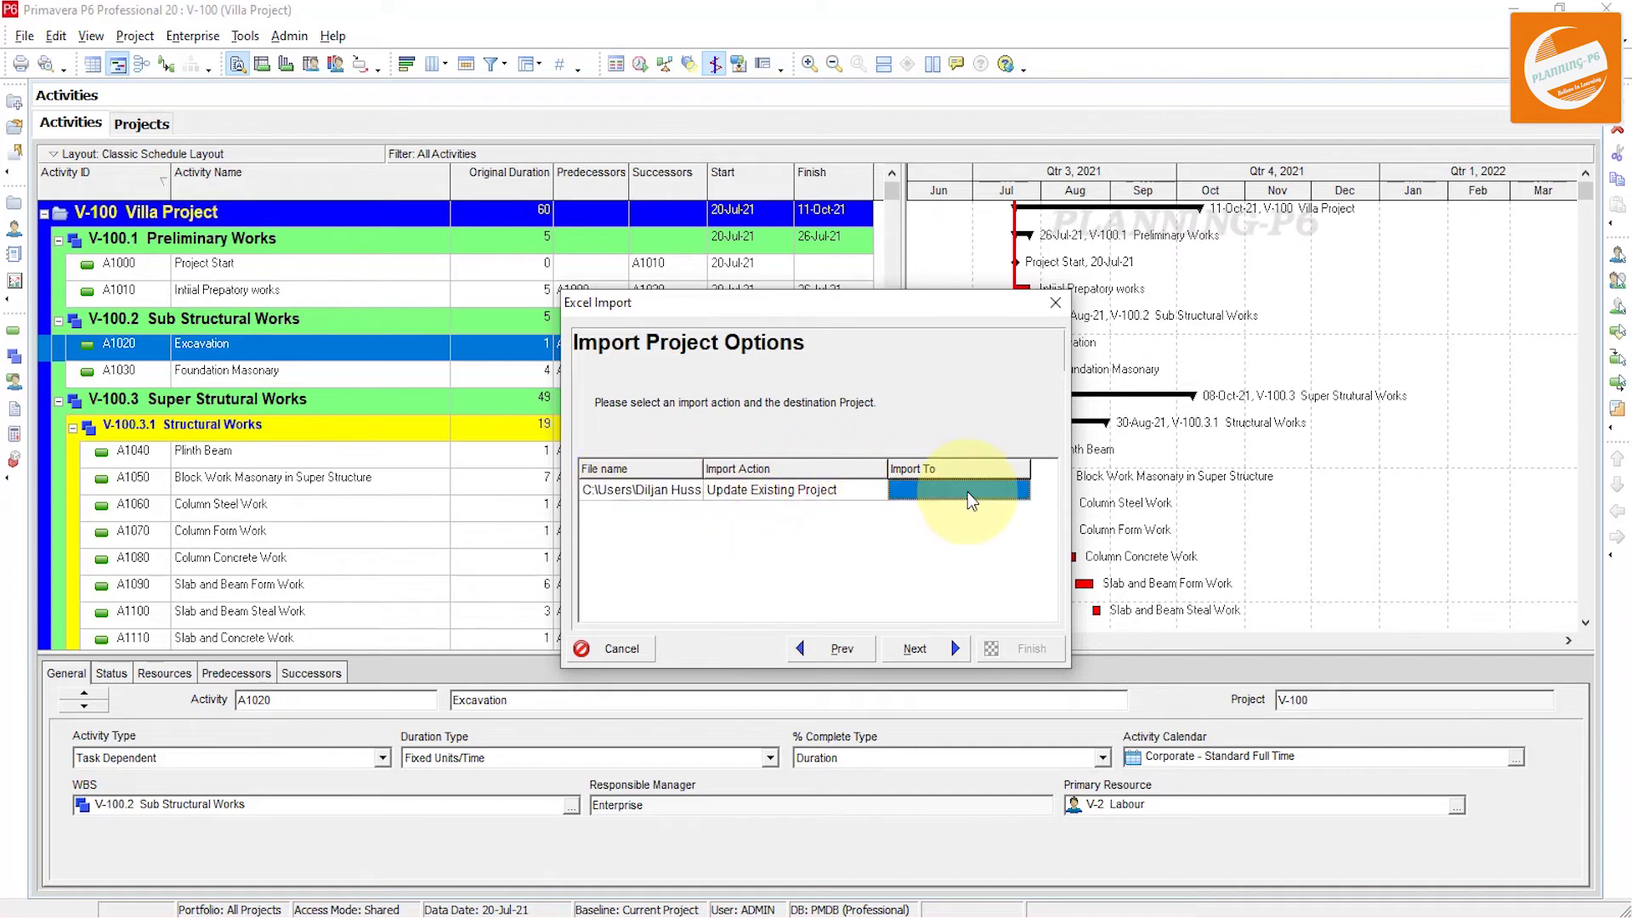
{"action": "double_click", "coordinate": [973, 491]}
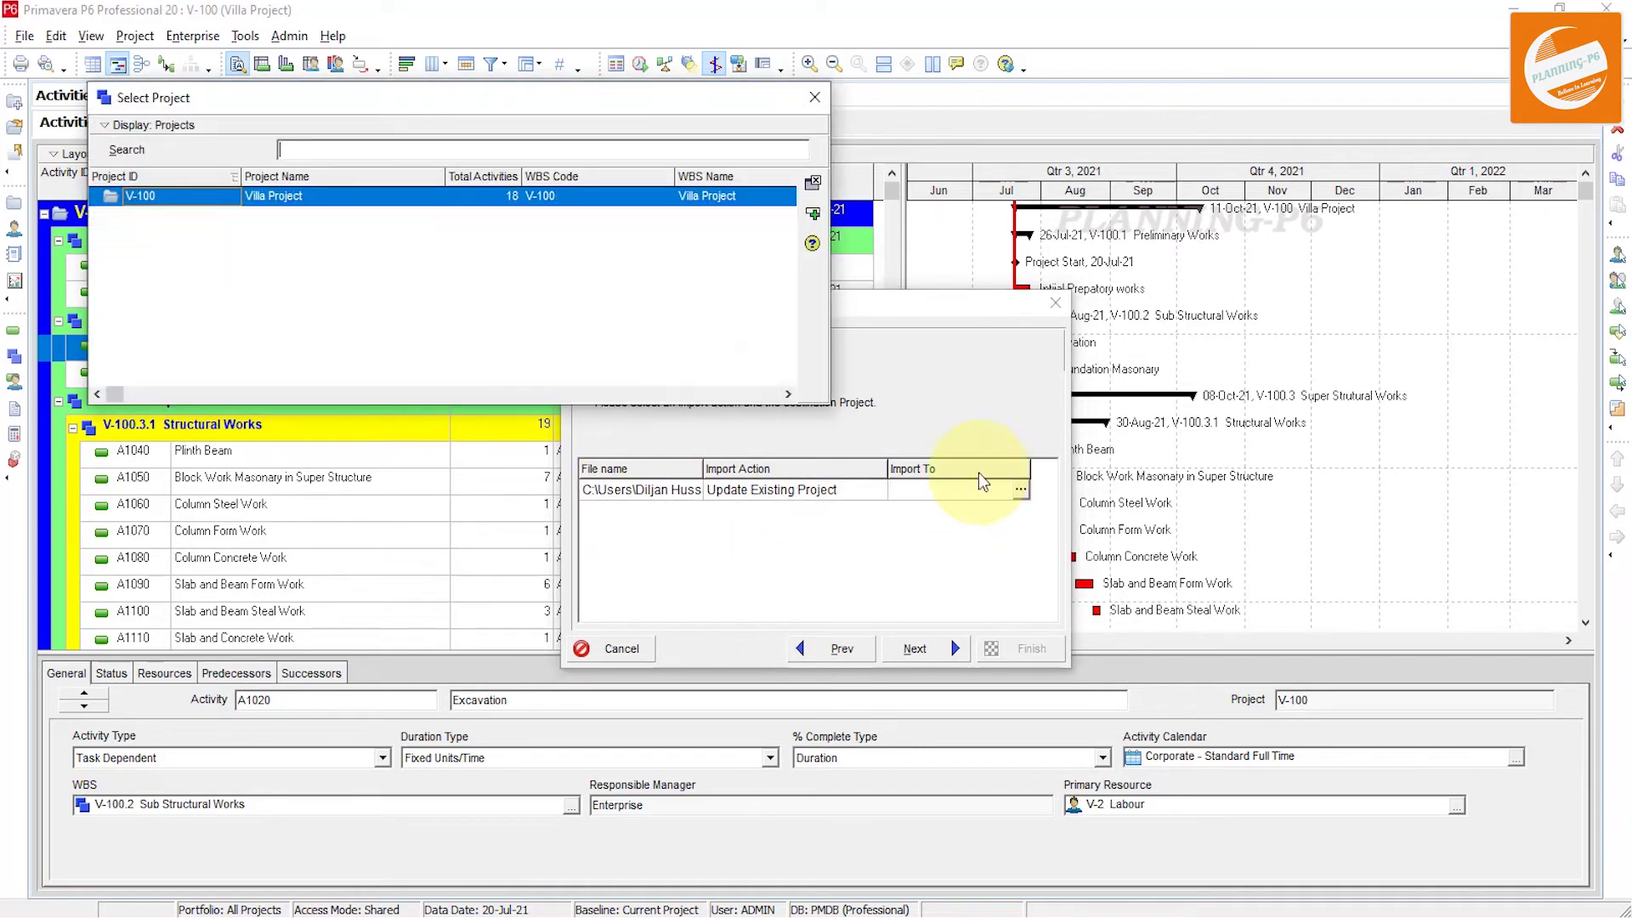
{"action": "left_click", "coordinate": [812, 214]}
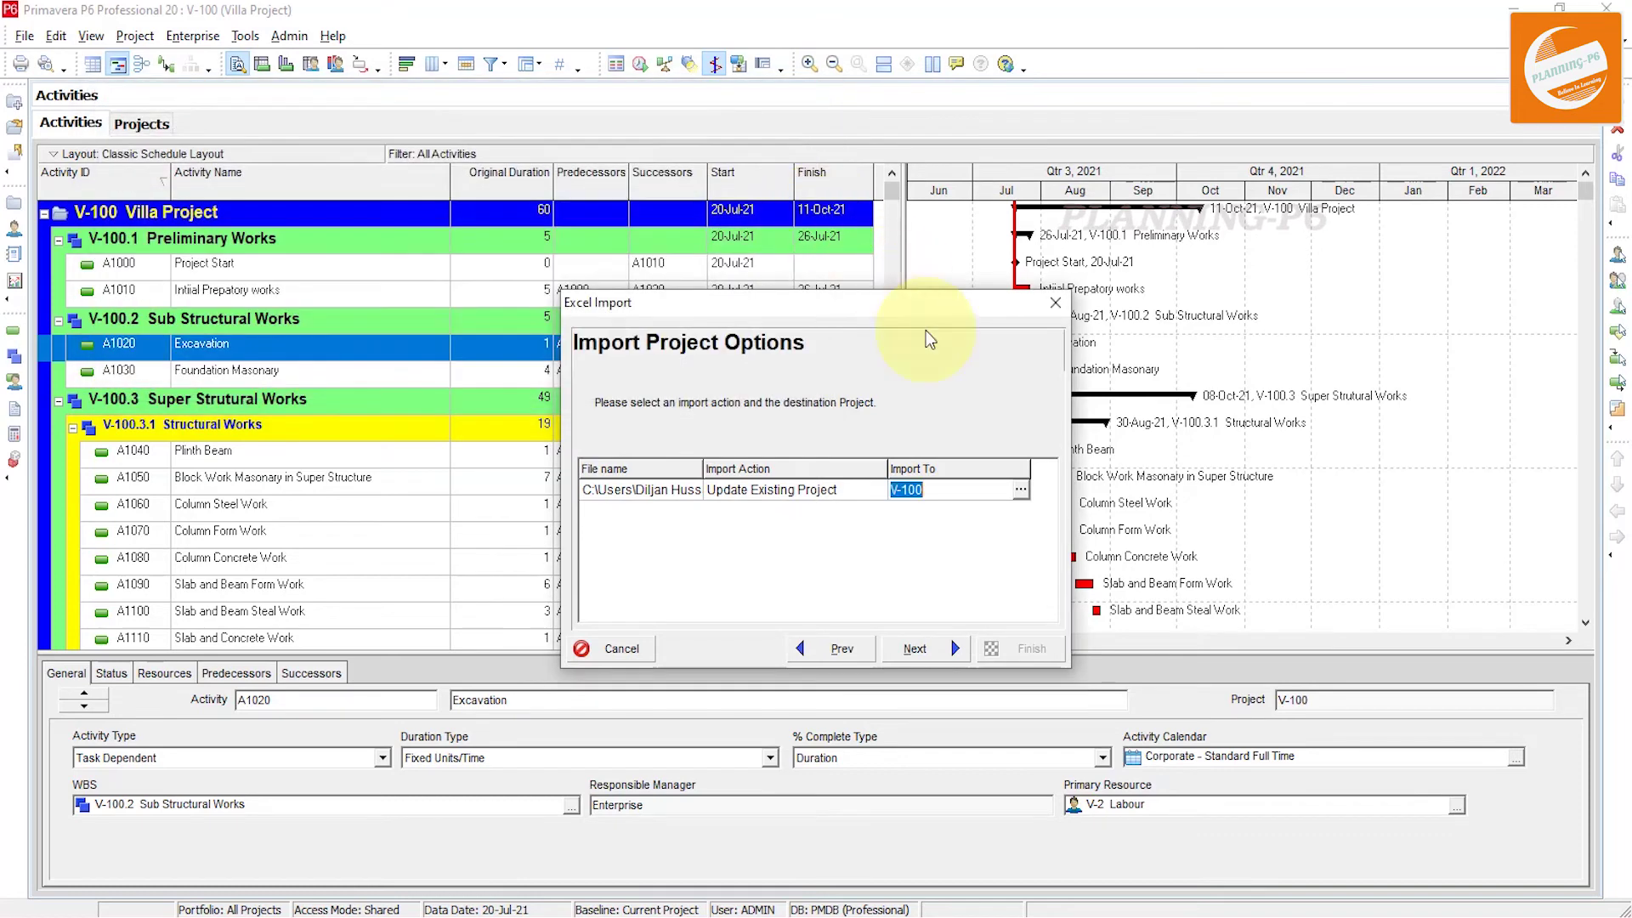
Step: Run the relationship import into V-100 and close the import wizard
{"action": "left_click", "coordinate": [956, 650]}
{"action": "left_click", "coordinate": [1023, 645]}
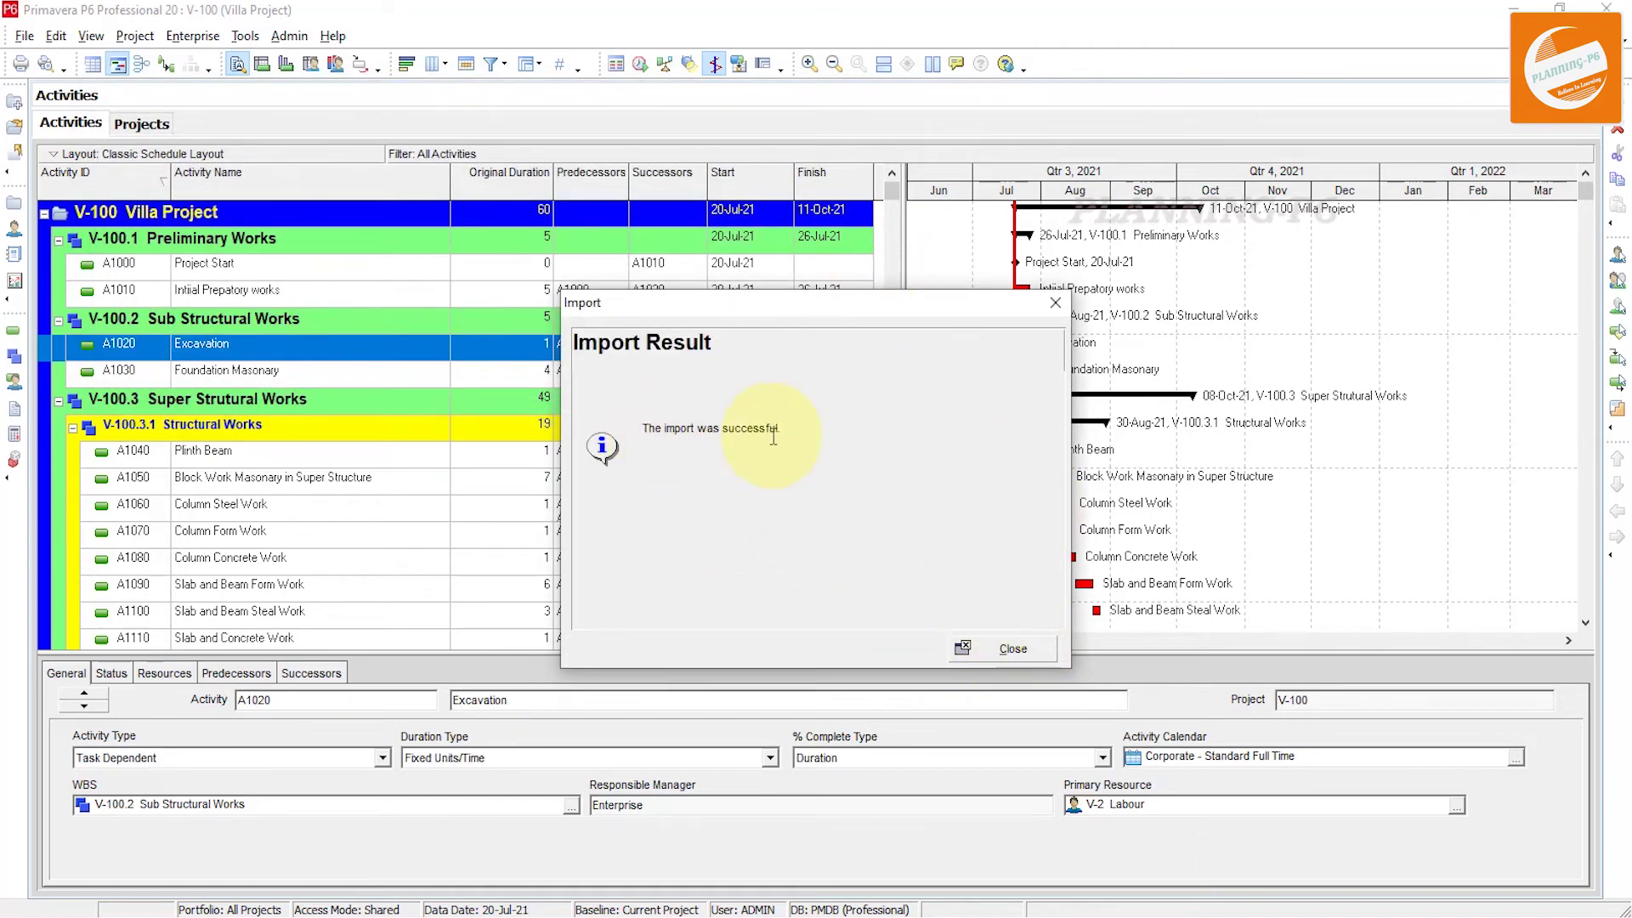
{"action": "left_click", "coordinate": [1010, 648]}
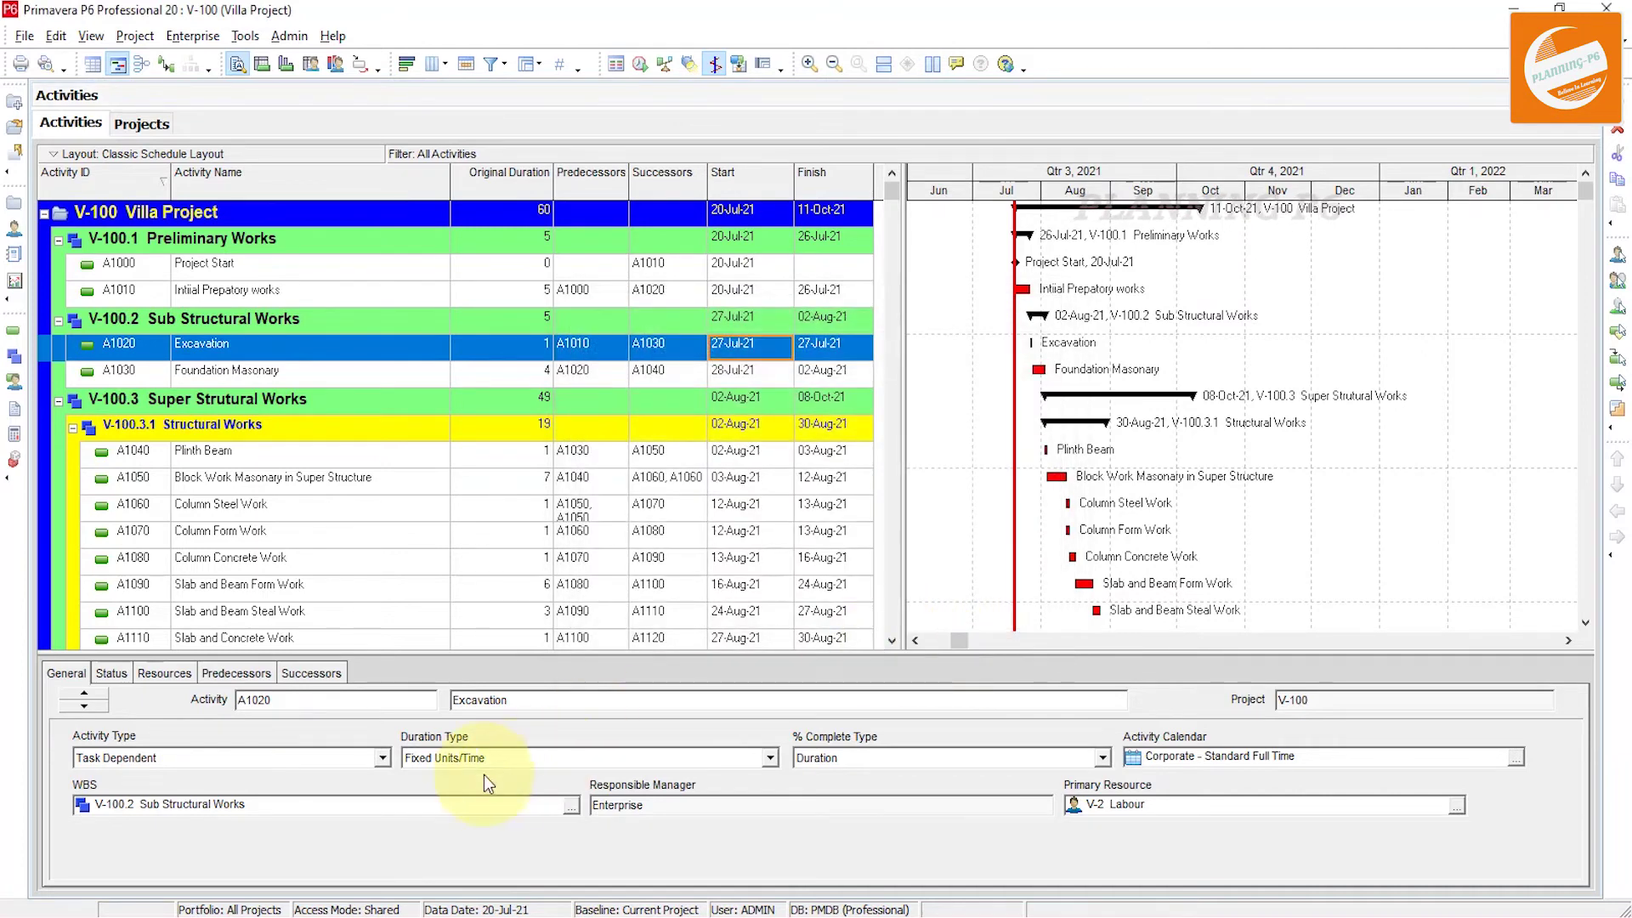
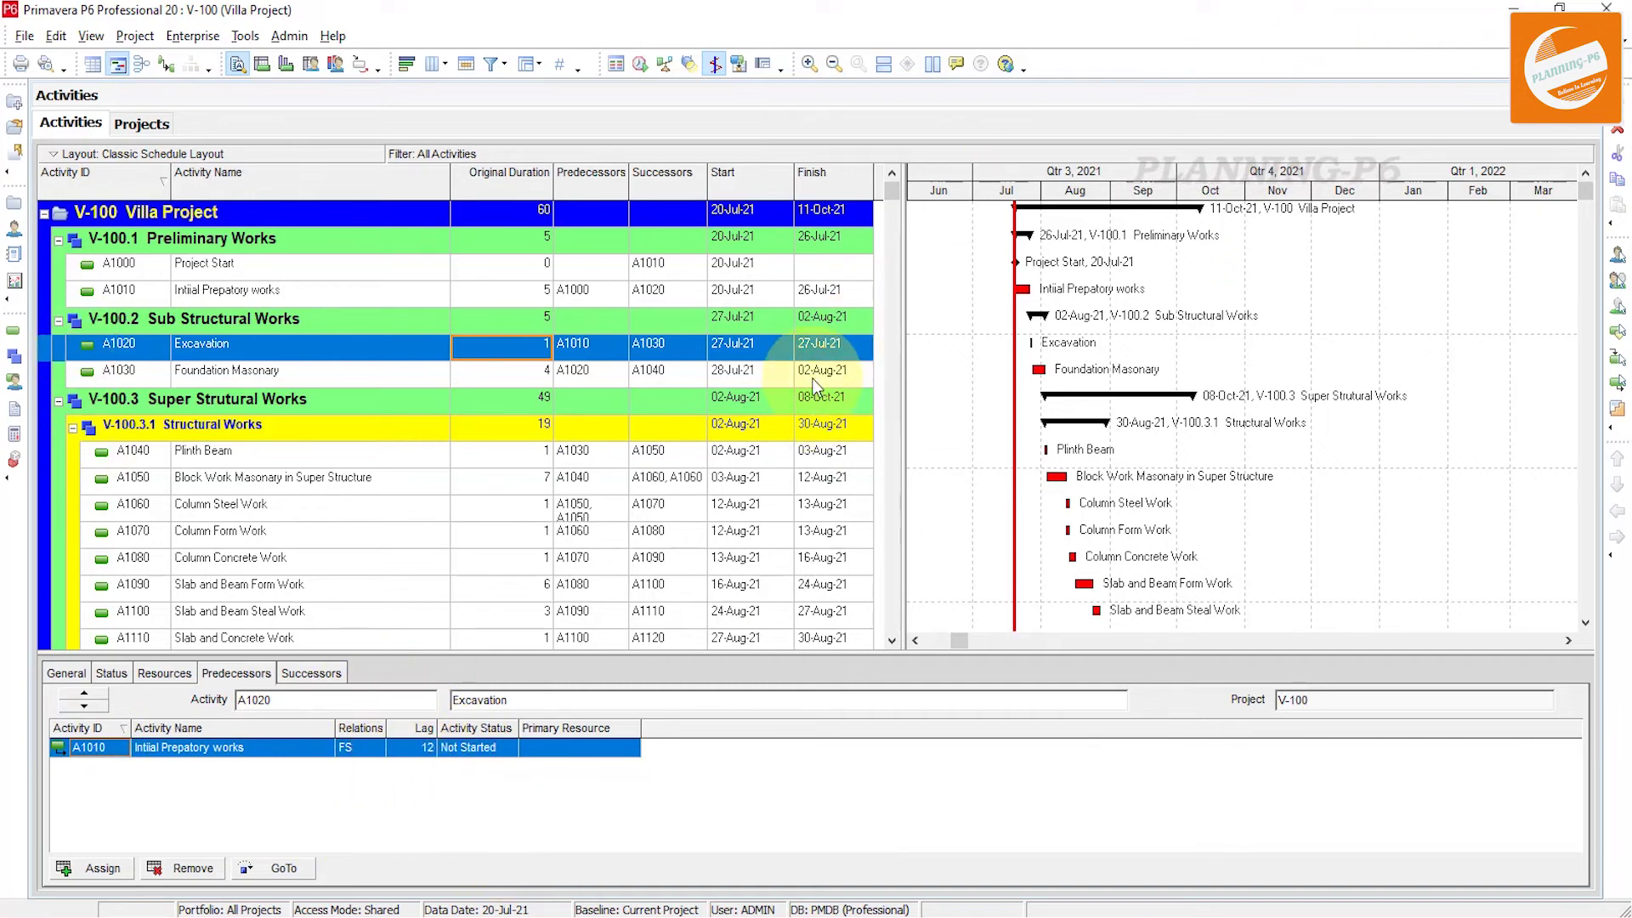
Step: Examine the imported predecessors, relationship types and lags of the activities from A1030 Foundation Masonary to A1060 Column Steel Work
{"action": "key", "text": "Down"}
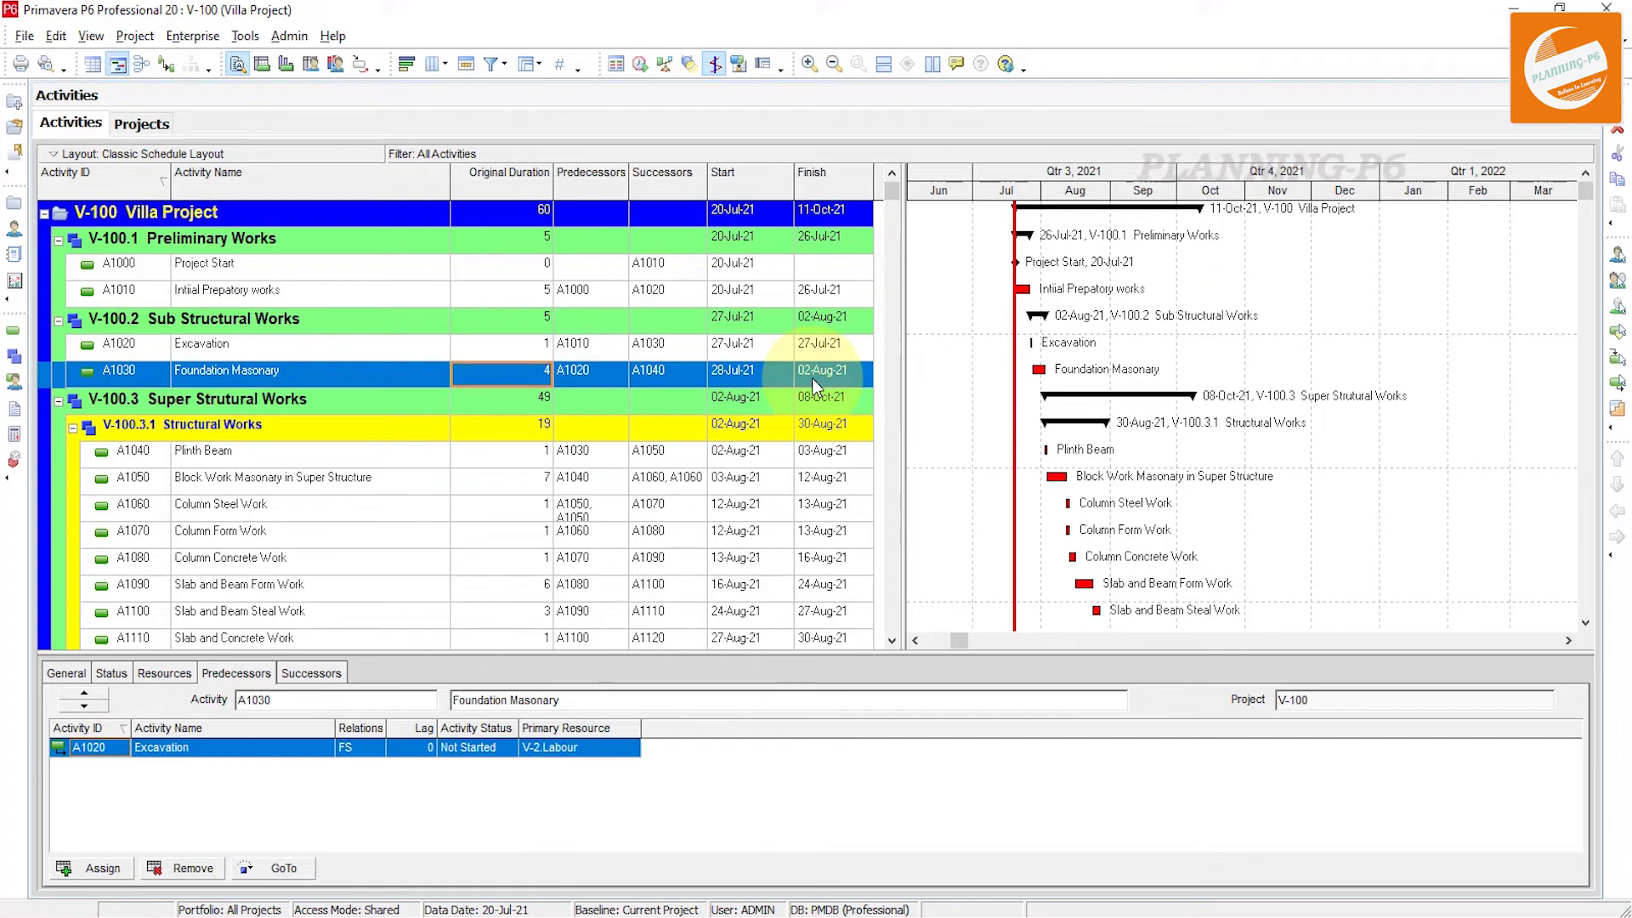
{"action": "key", "text": "Down"}
{"action": "key", "text": "Down"}
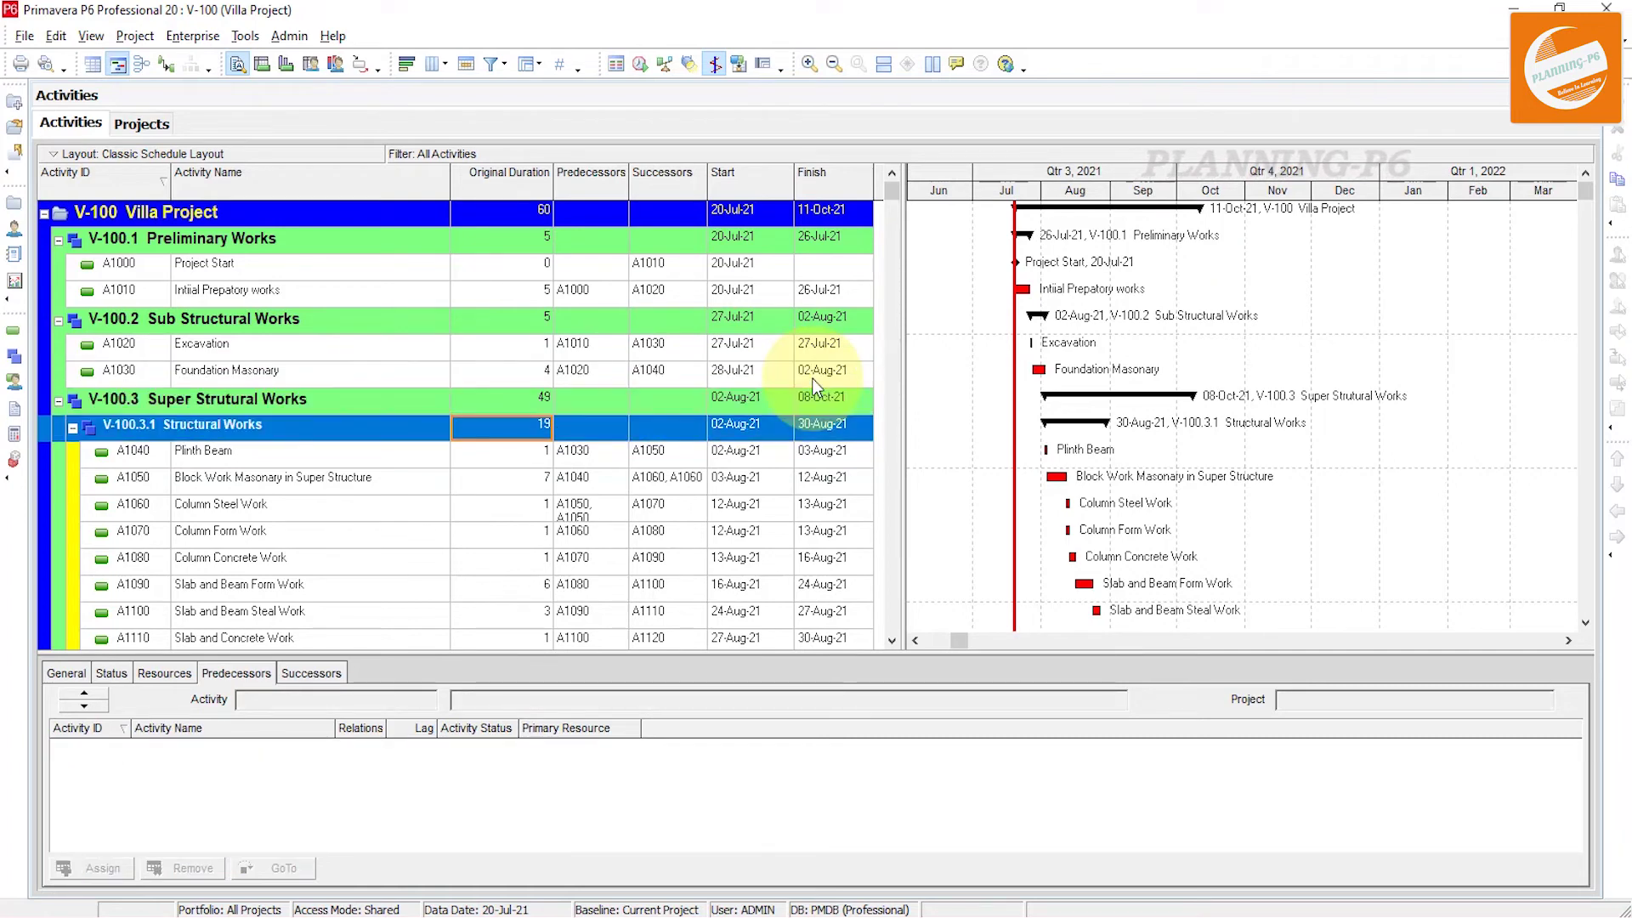
{"action": "key", "text": "Down"}
{"action": "key", "text": "Down"}
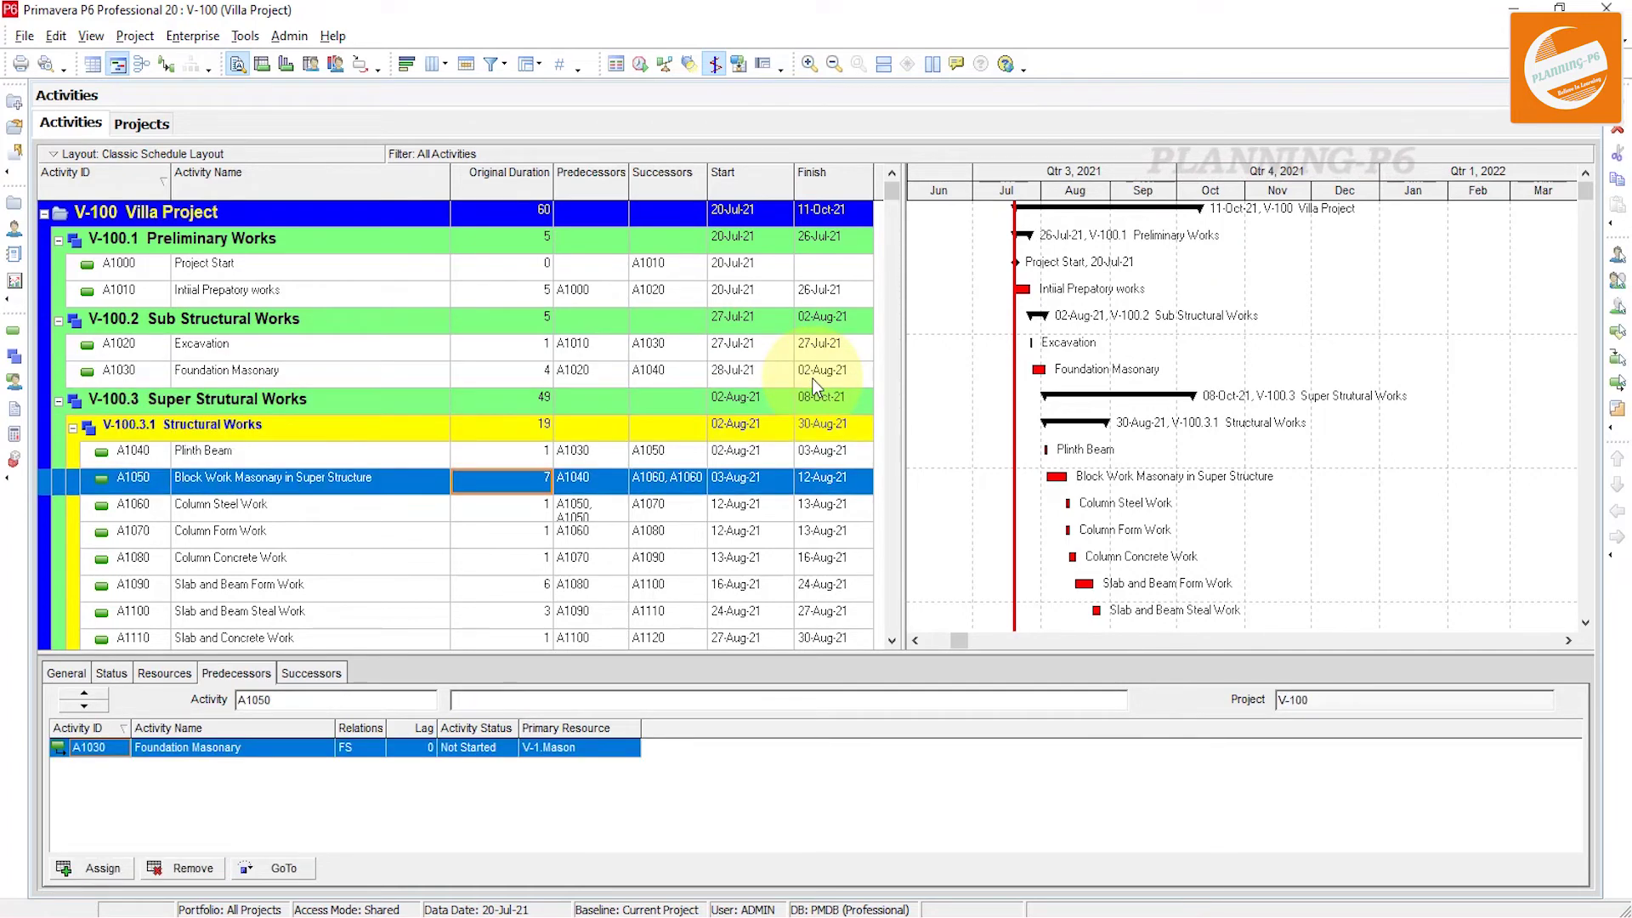
{"action": "key", "text": "Down"}
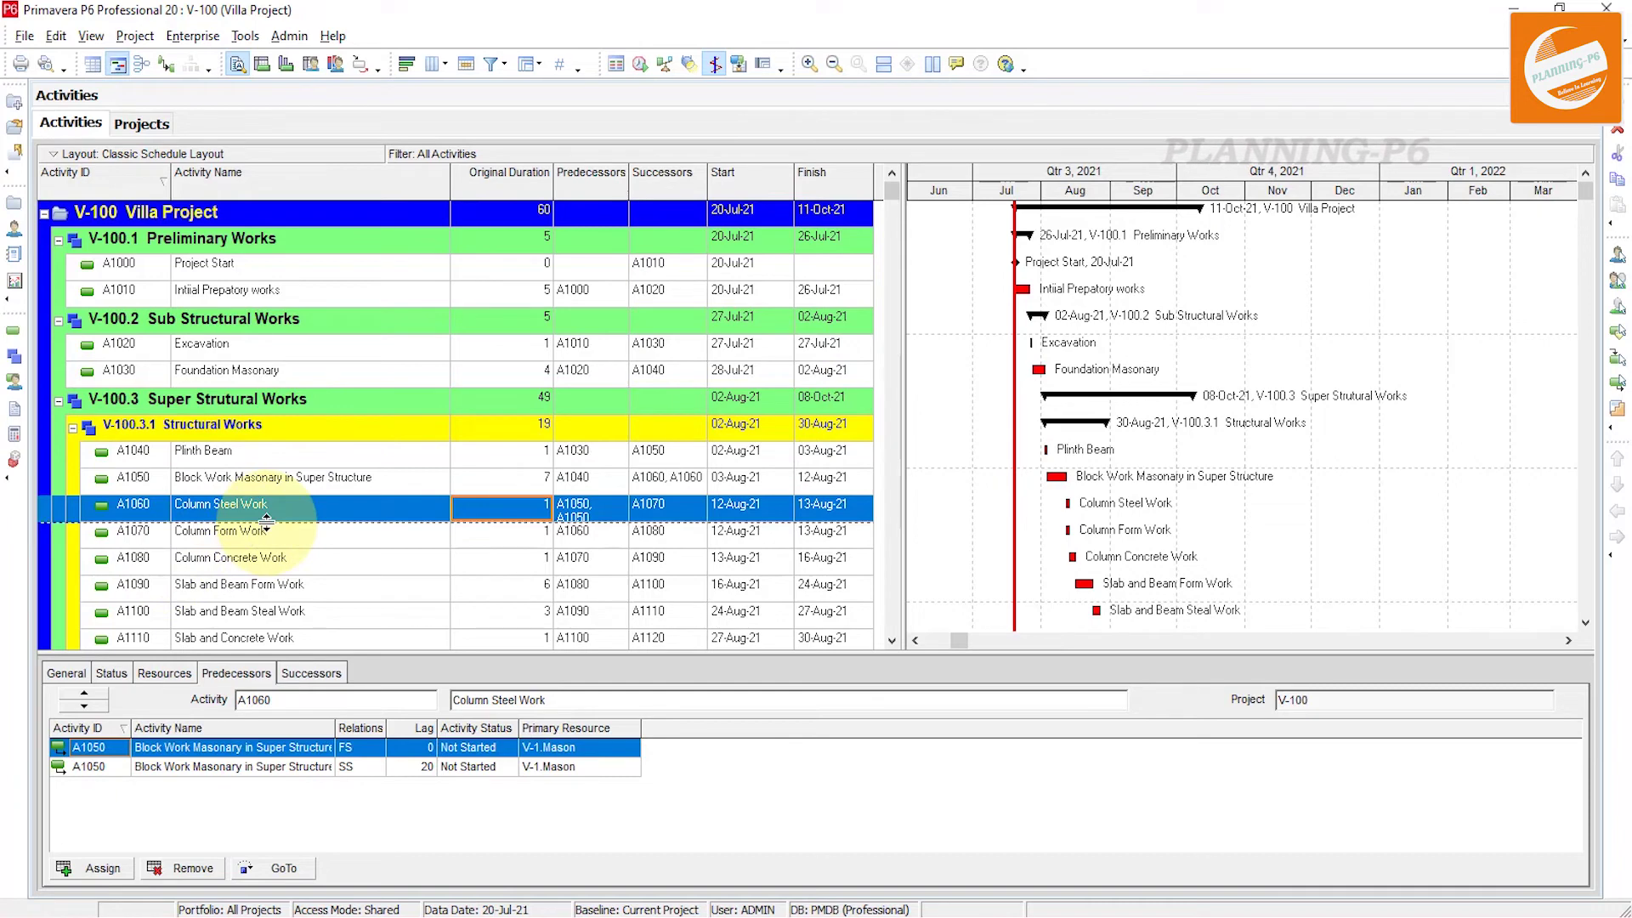
Step: Increase the row height of A1060 Column Steel Work to fit both predecessors and select its SS relationship with A1050
{"action": "left_click_drag", "start_coordinate": [266, 521], "coordinate": [268, 539]}
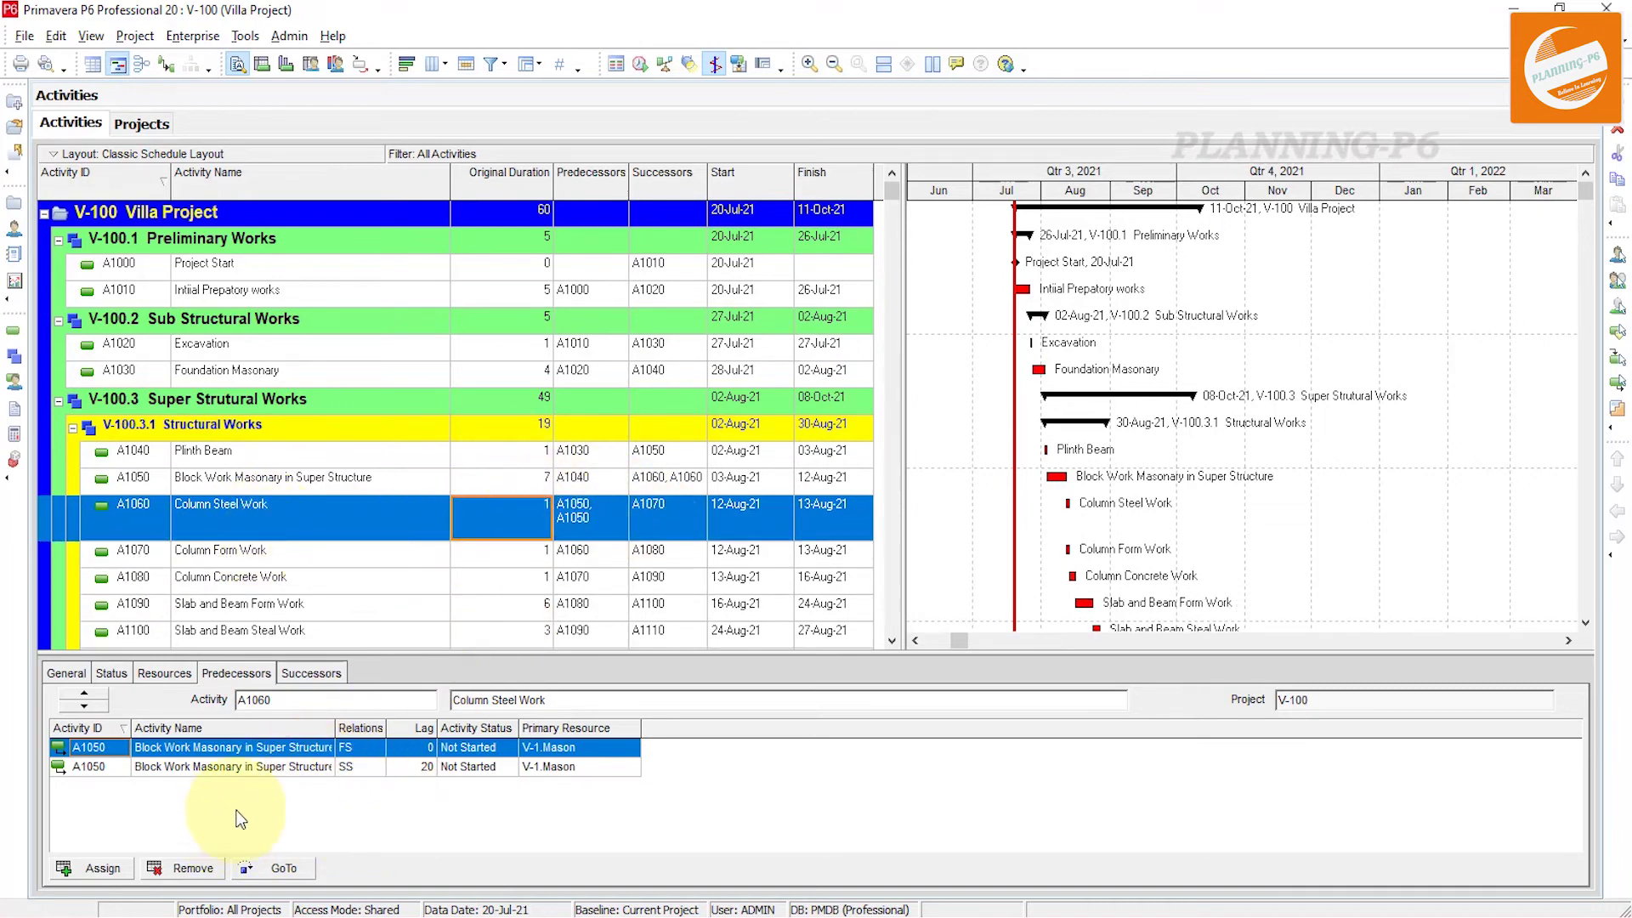
{"action": "left_click", "coordinate": [346, 768]}
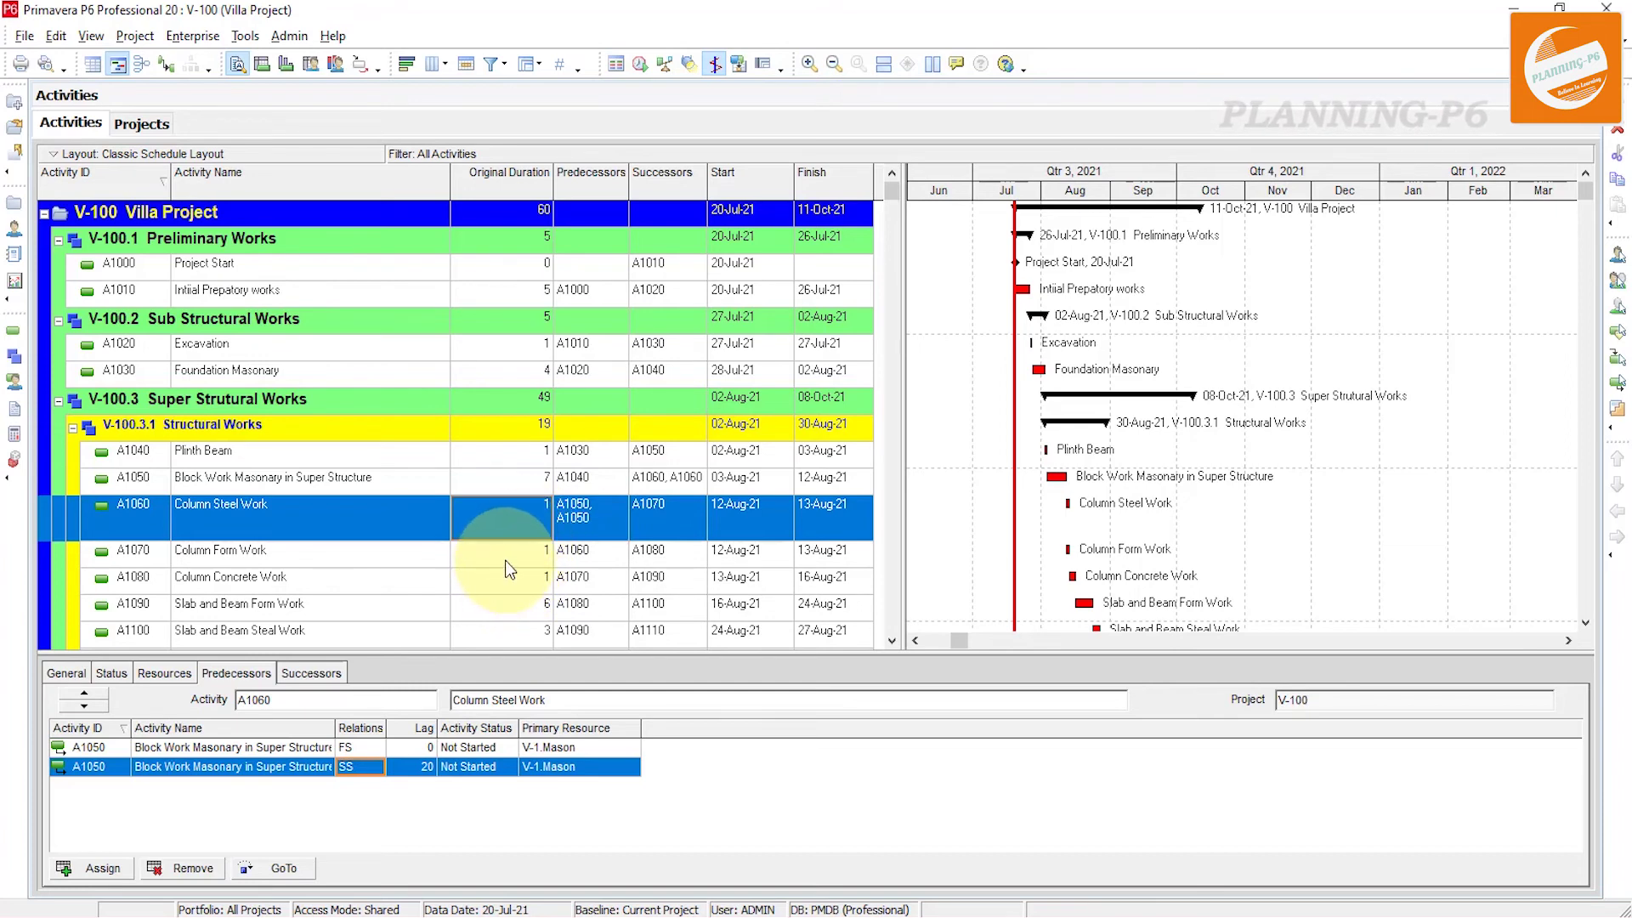
Step: Examine the predecessor types and lags of the activities from A1070 Column Form Work through A1160 Final Check List
{"action": "left_click", "coordinate": [583, 554]}
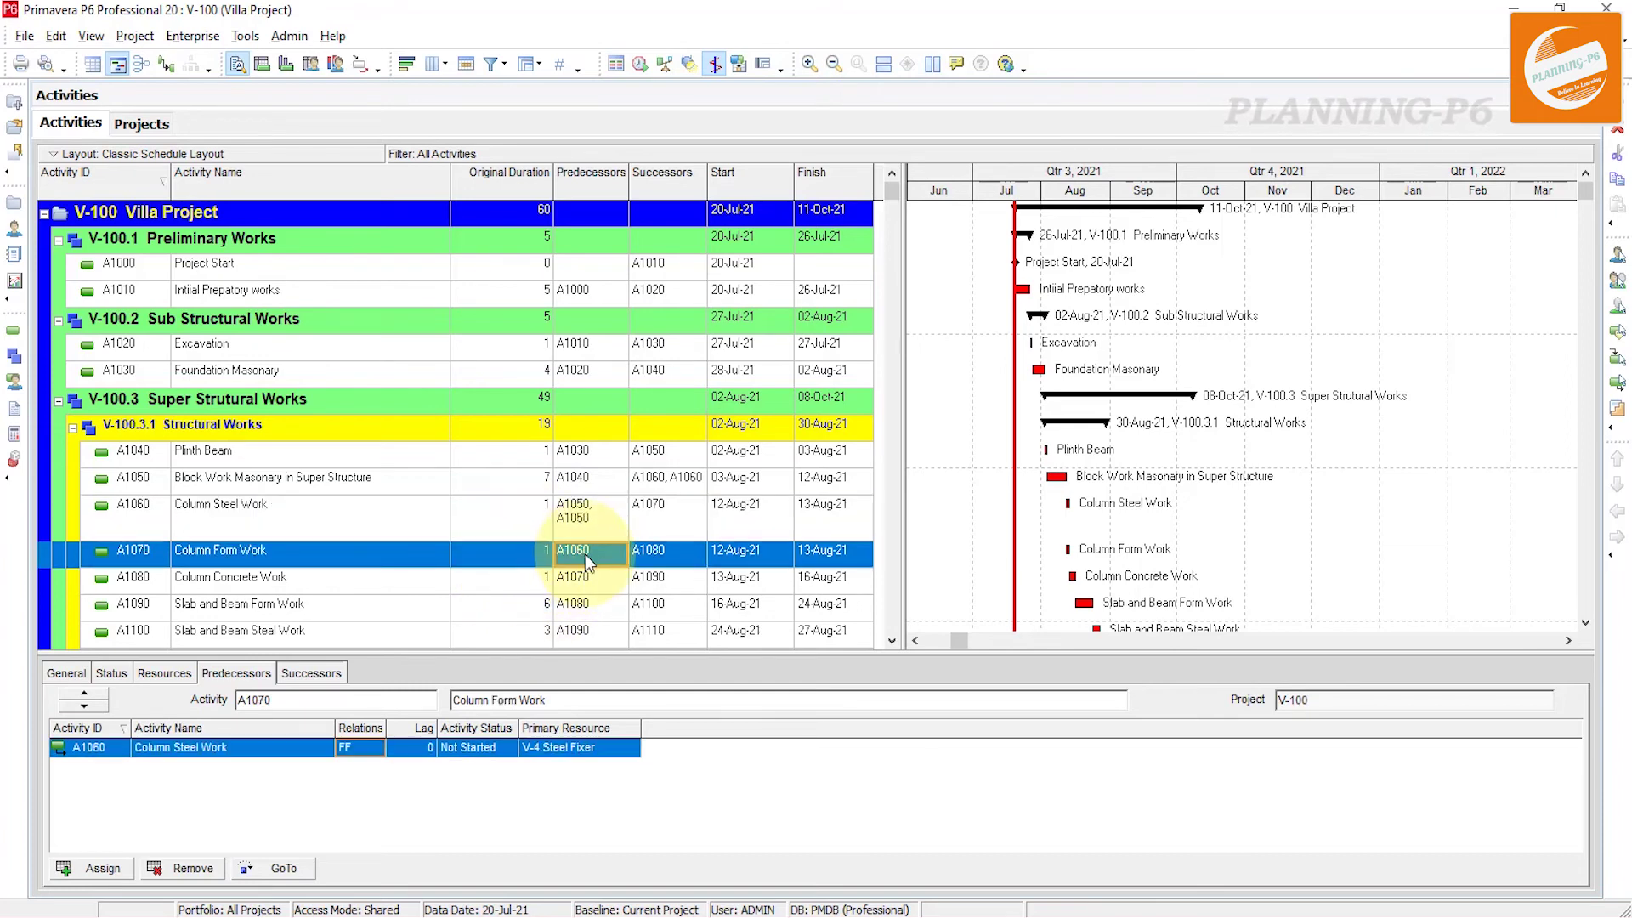
{"action": "key", "text": "Down"}
{"action": "key", "text": "Down"}
{"action": "key", "text": "Down"}
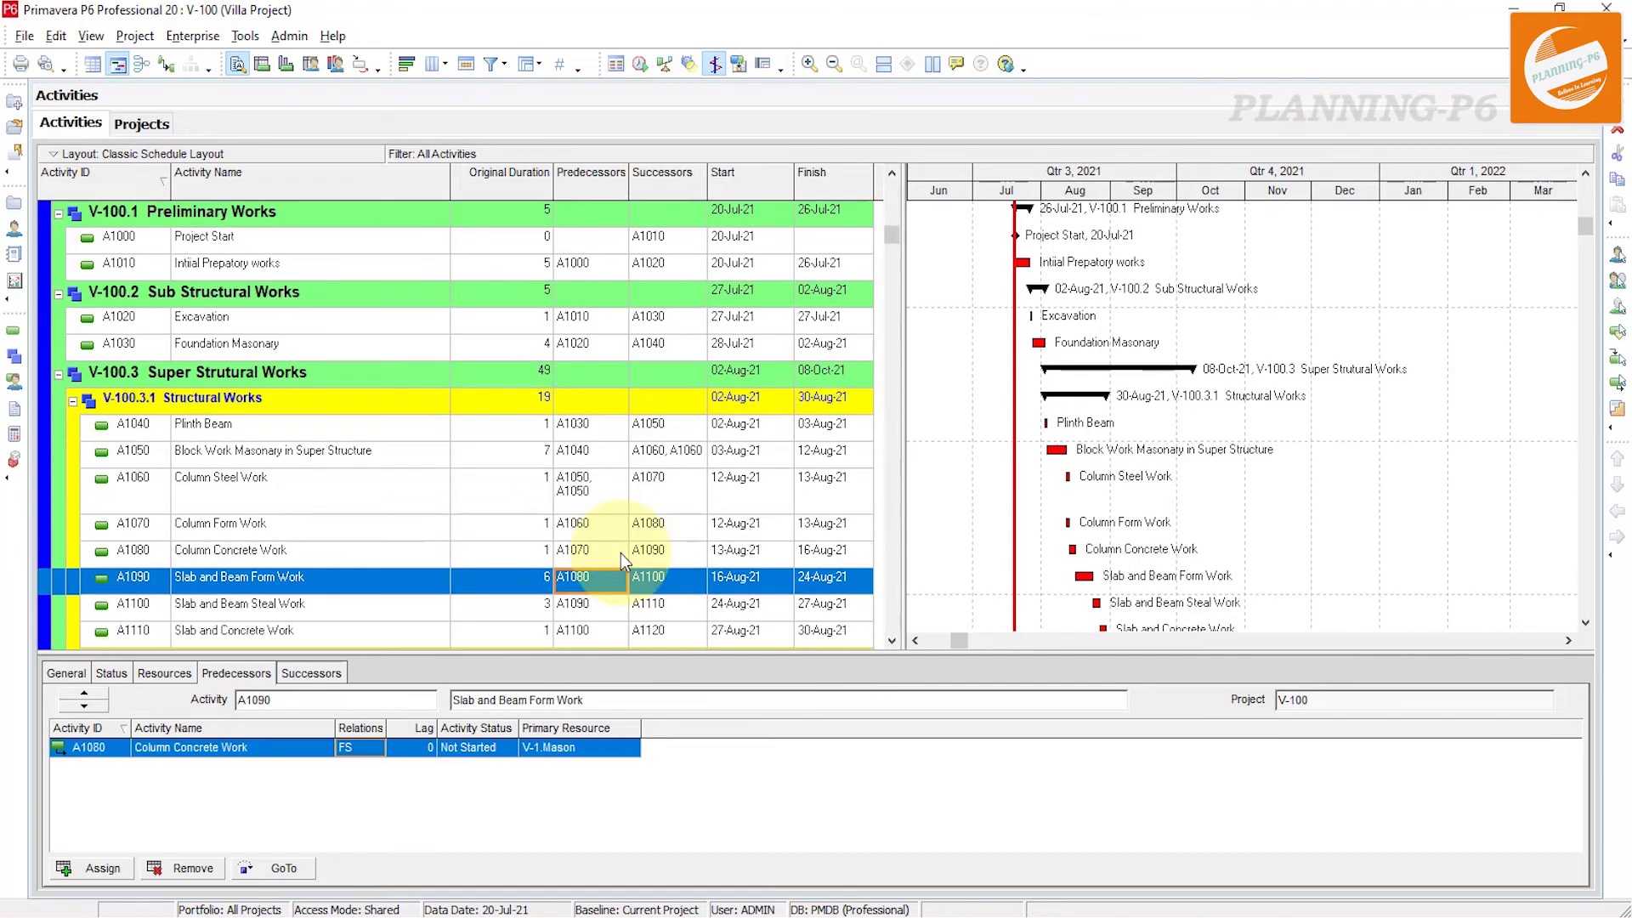
{"action": "key", "text": "Down"}
{"action": "key", "text": "Down"}
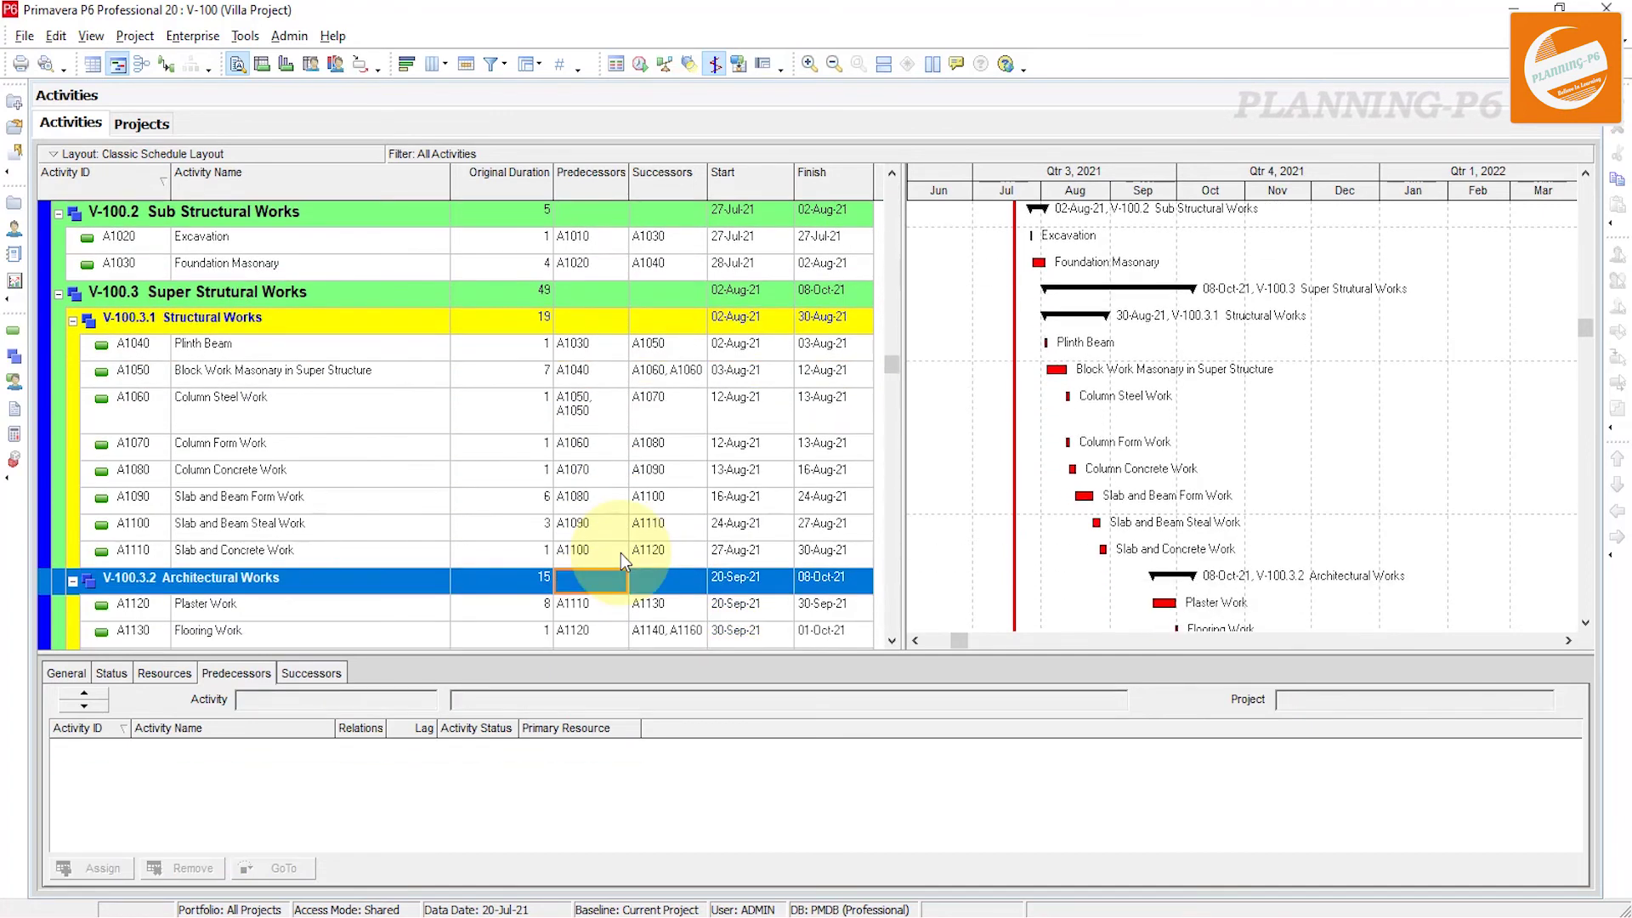
{"action": "key", "text": "Down"}
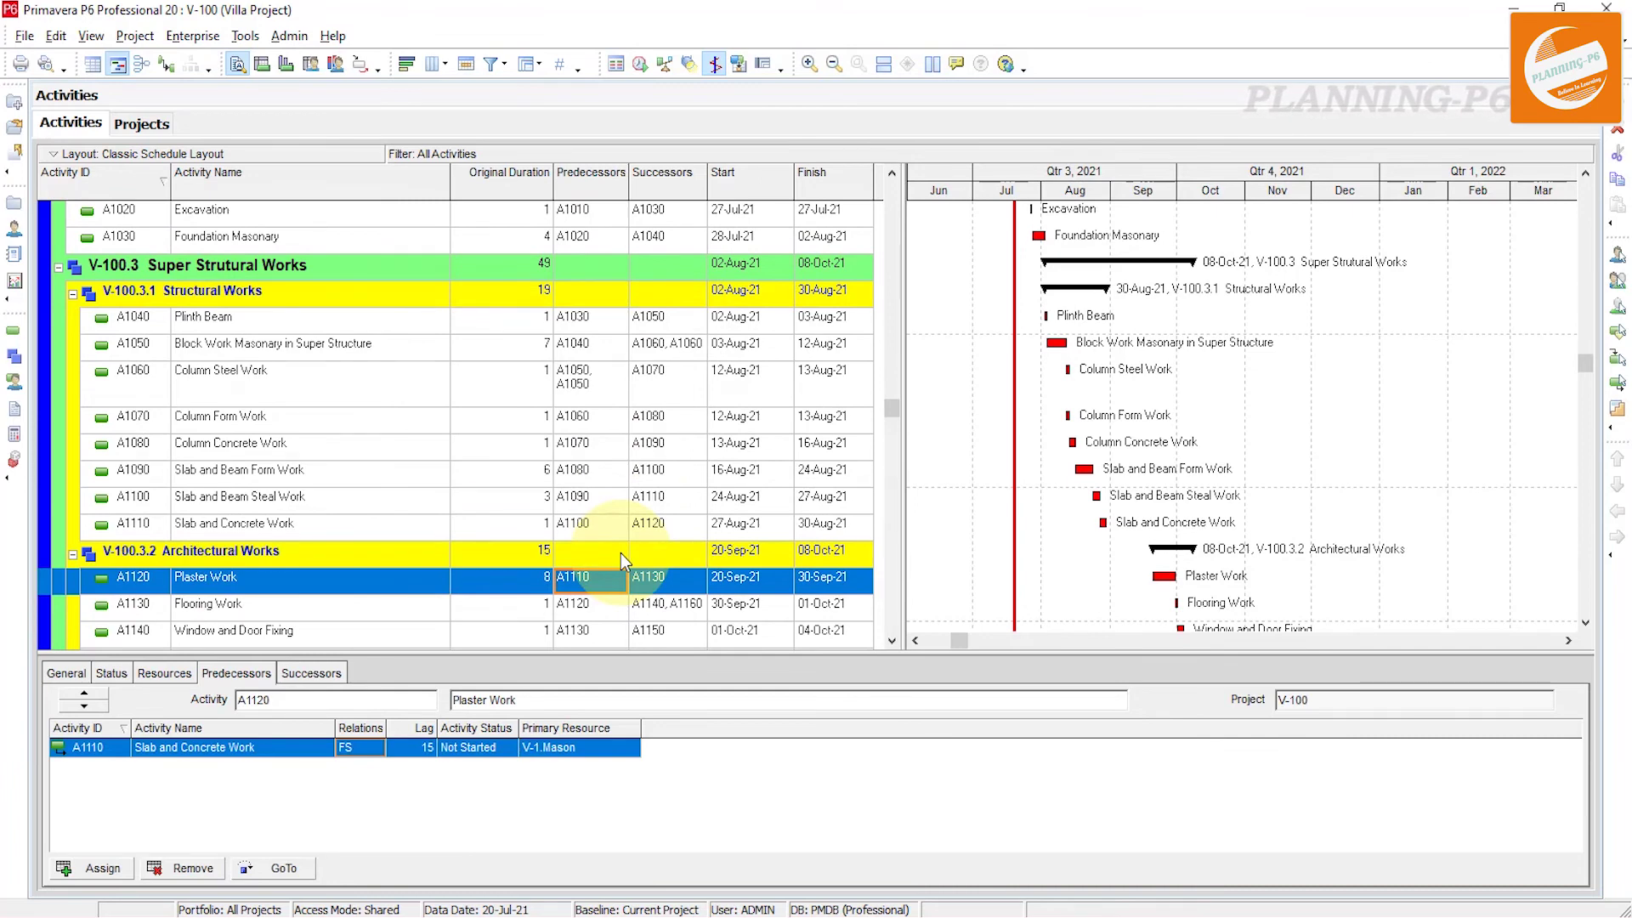
{"action": "key", "text": "Down"}
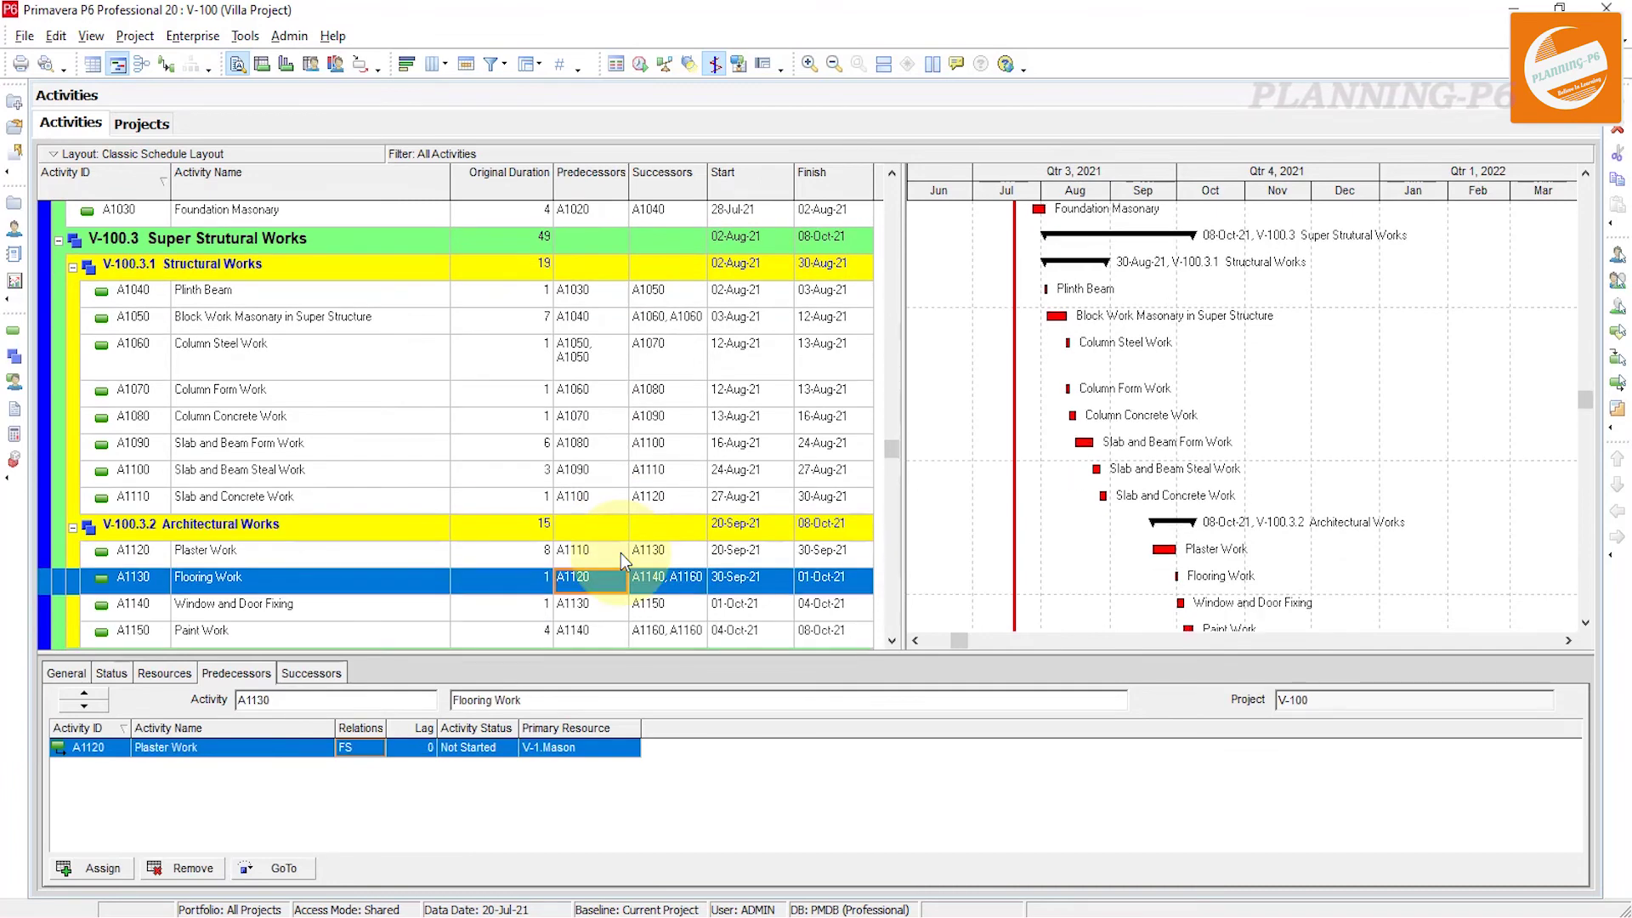
{"action": "key", "text": "Down"}
{"action": "key", "text": "Down"}
{"action": "key", "text": "Down"}
{"action": "key", "text": "Down"}
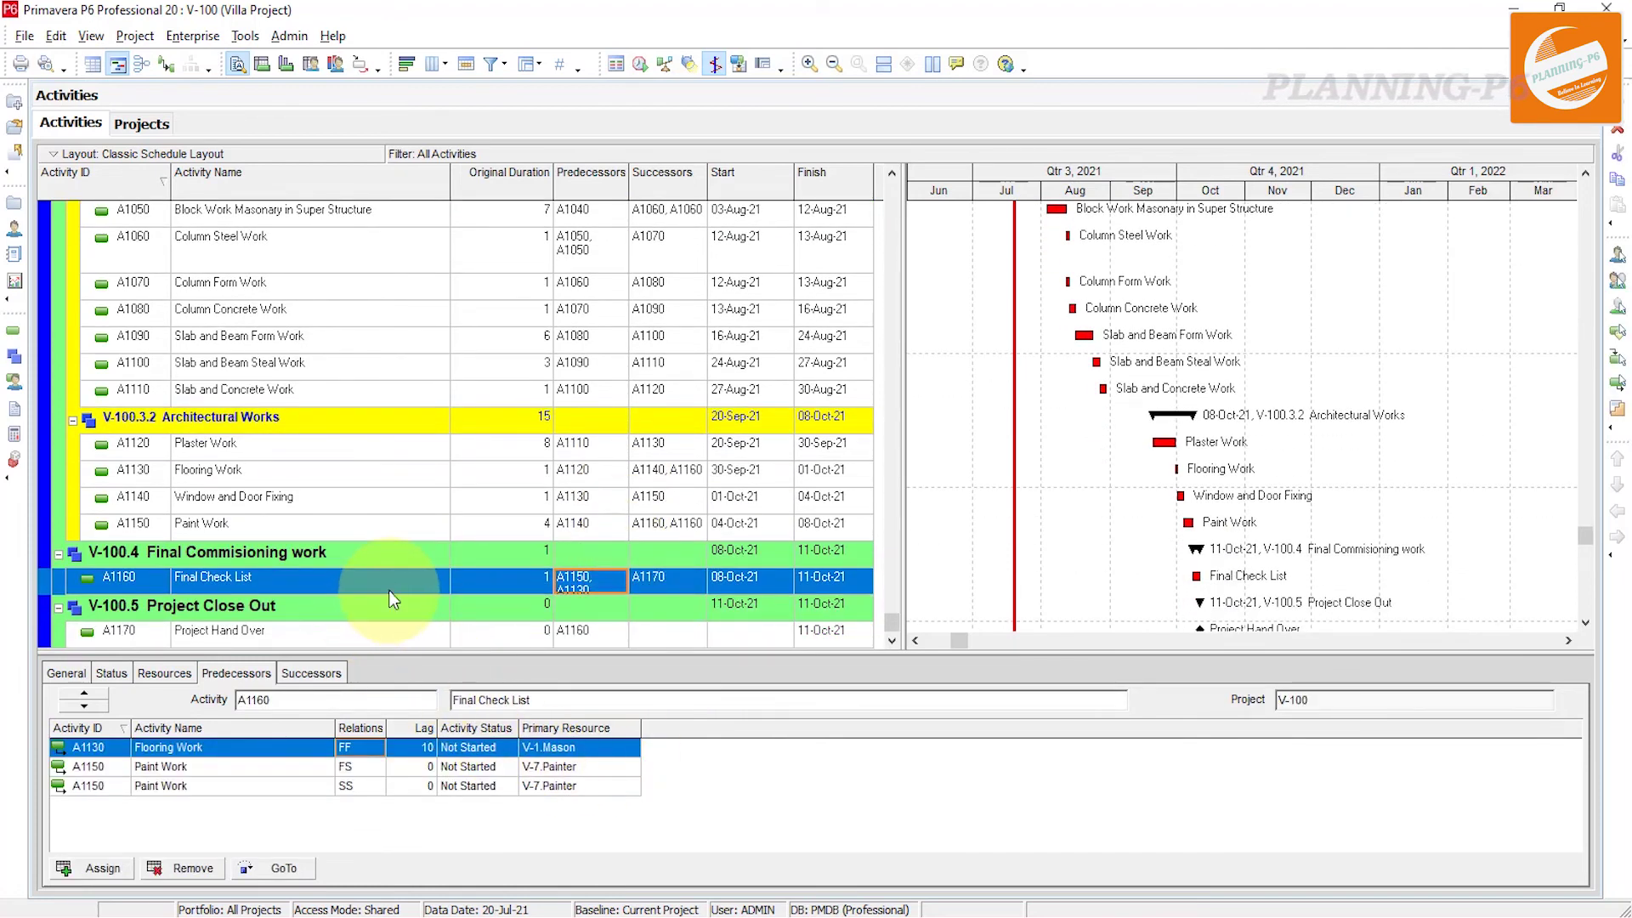
Step: Increase the row height of A1160 Final Check List to fit all of its predecessors
{"action": "left_click_drag", "start_coordinate": [390, 596], "coordinate": [391, 616]}
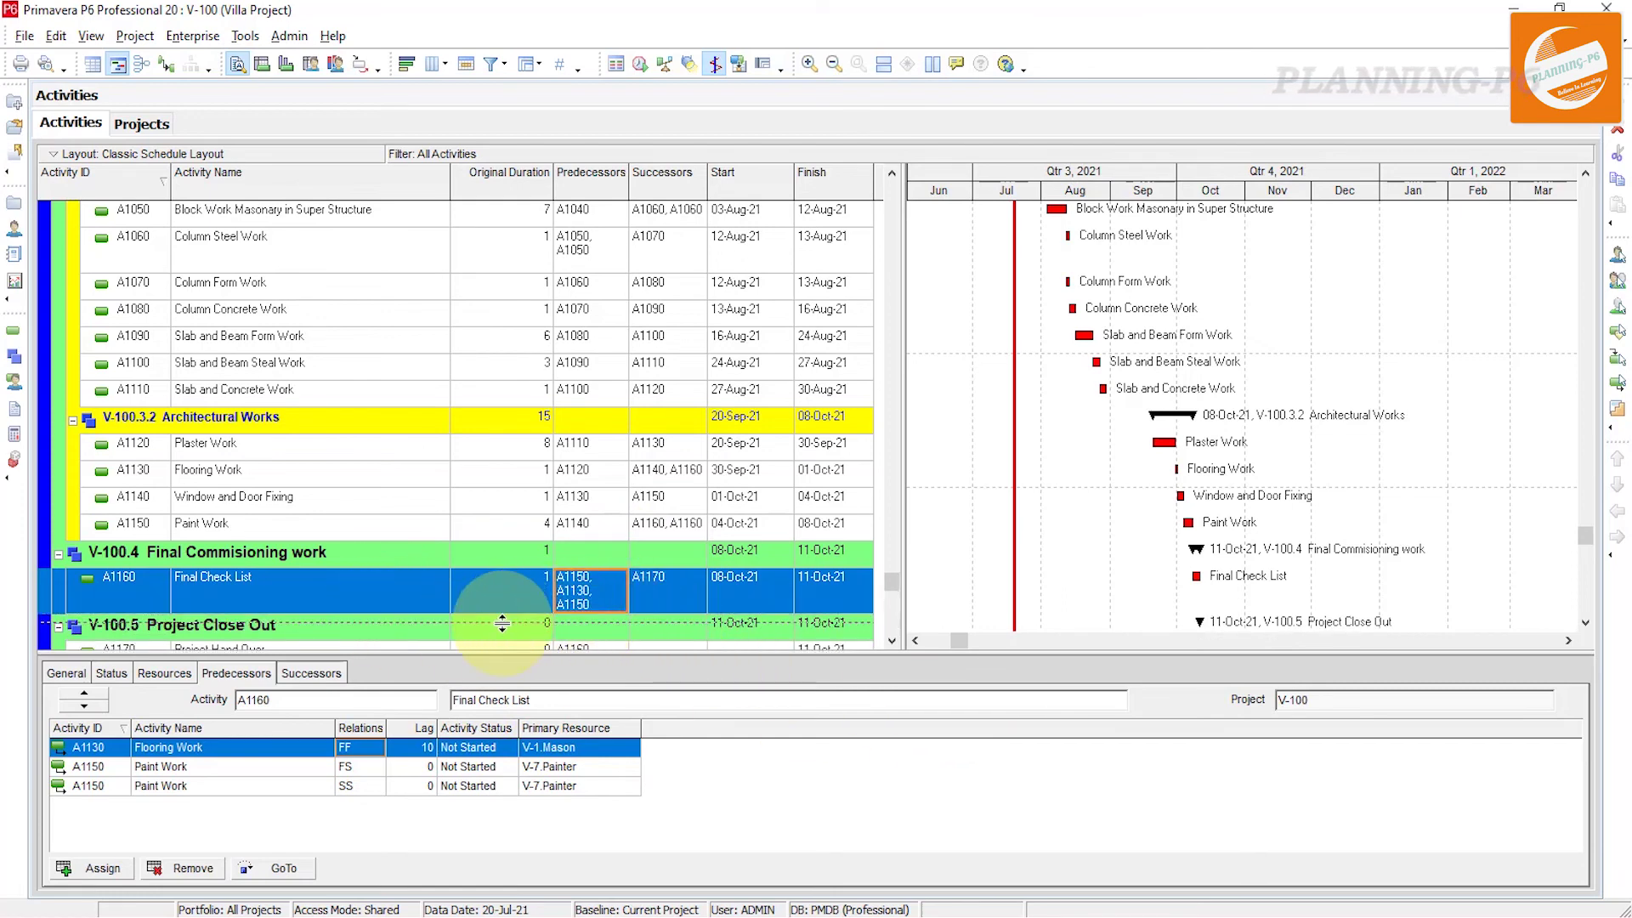
{"action": "left_click_drag", "start_coordinate": [580, 610], "coordinate": [581, 618]}
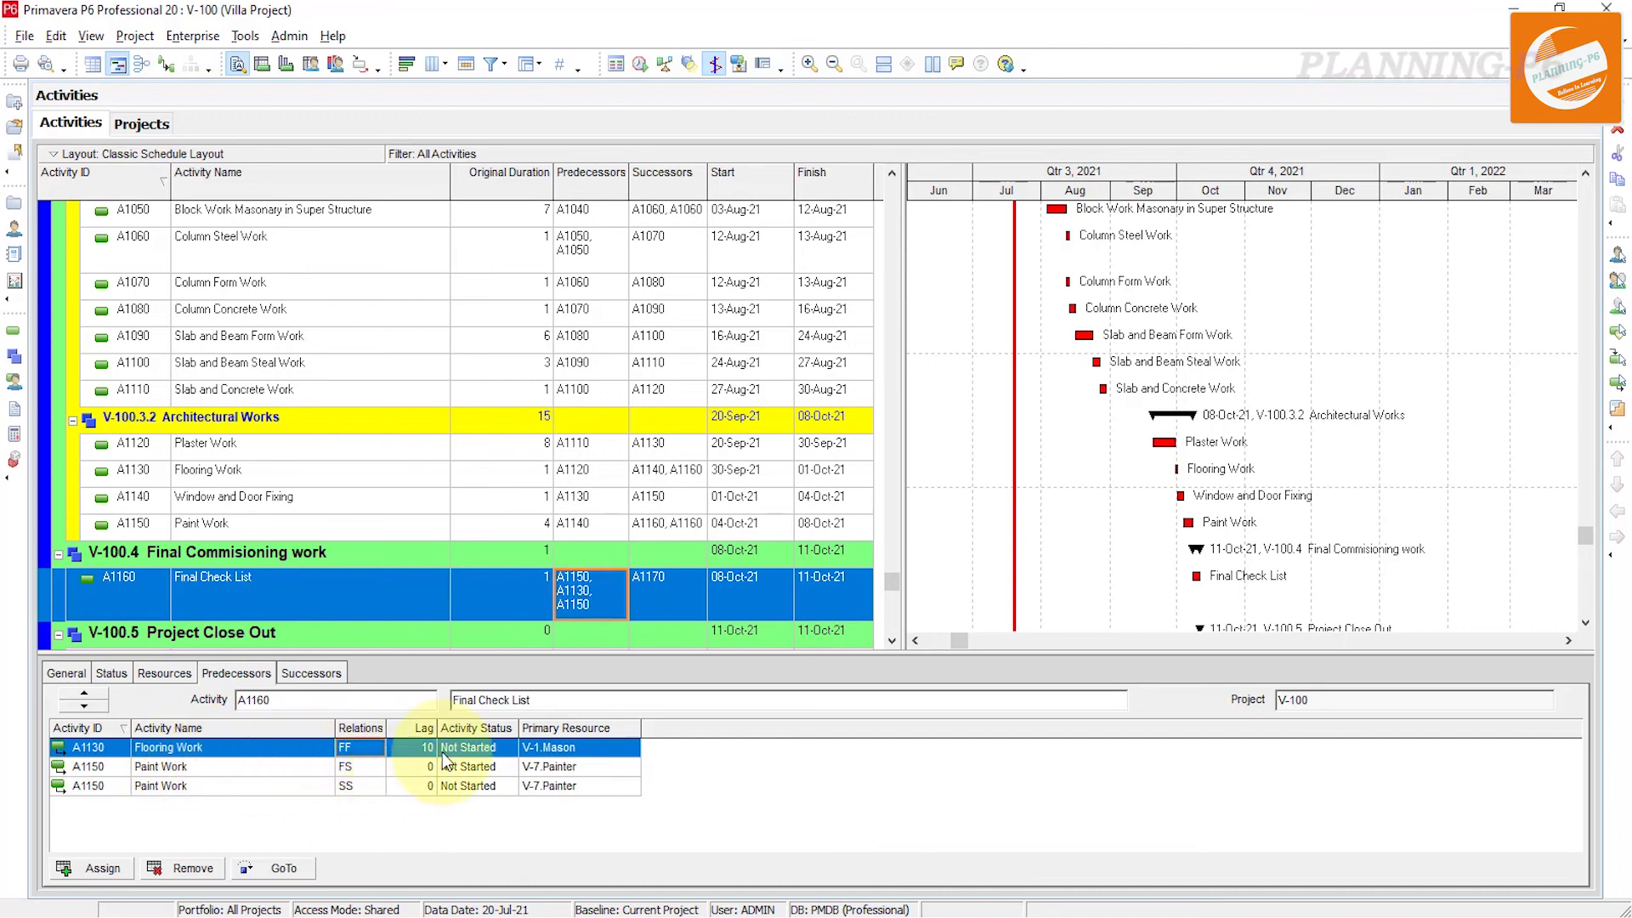
{"action": "key", "text": "Left"}
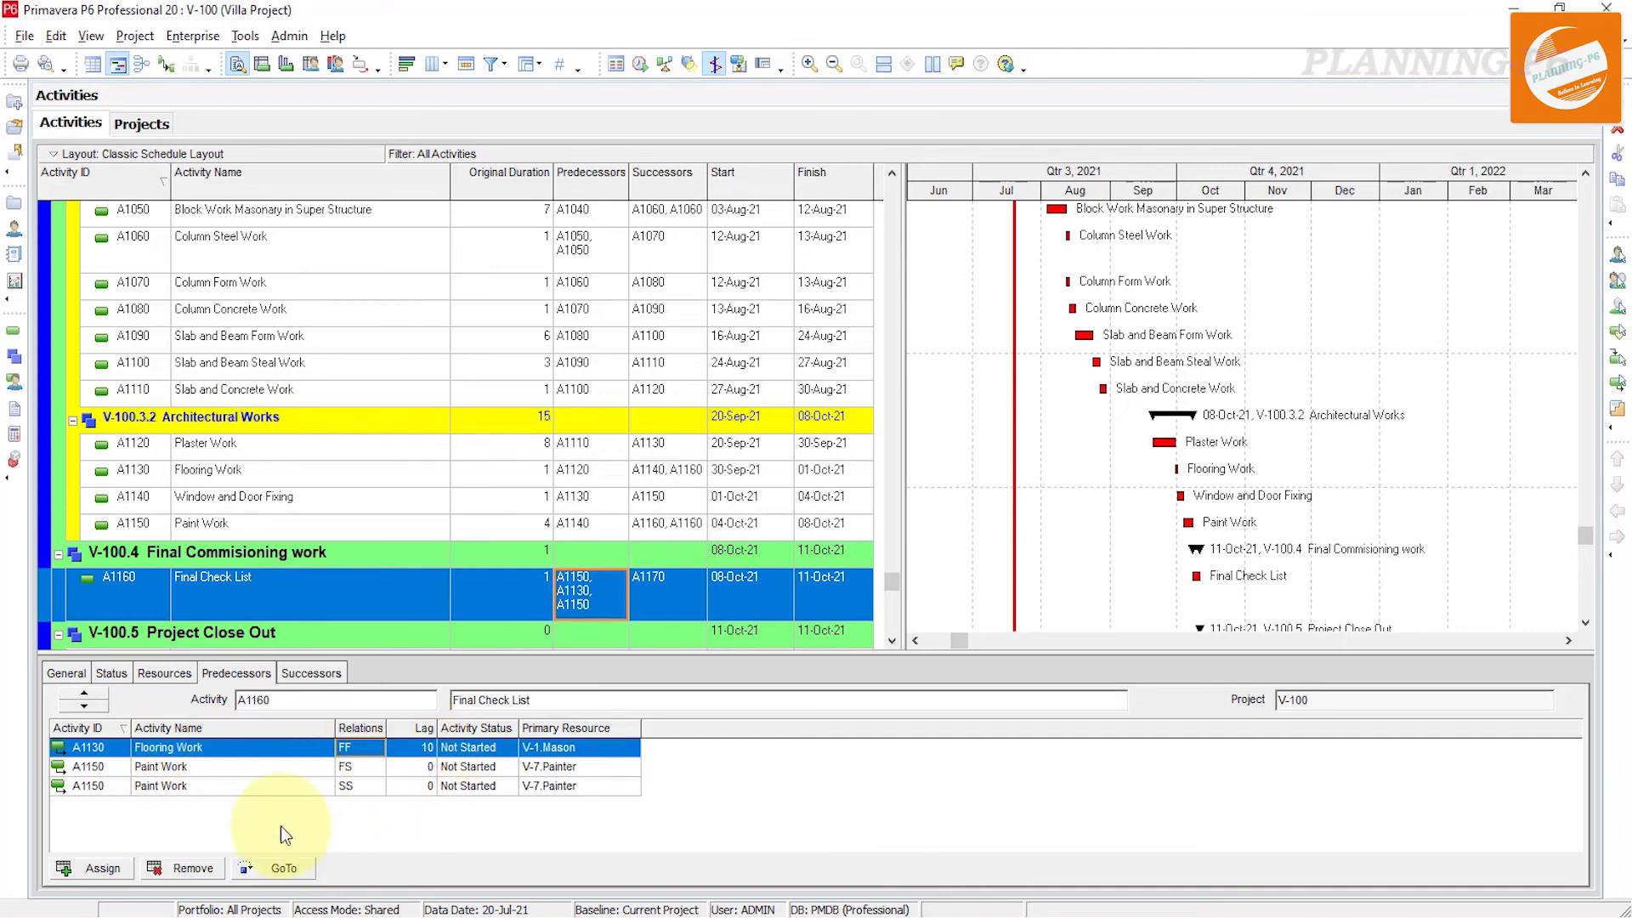
Step: Check the predecessor relationship of the last activity, A1170 Project Hand Over
{"action": "scroll", "coordinate": [687, 522], "scroll_direction": "down", "scroll_amount": 1}
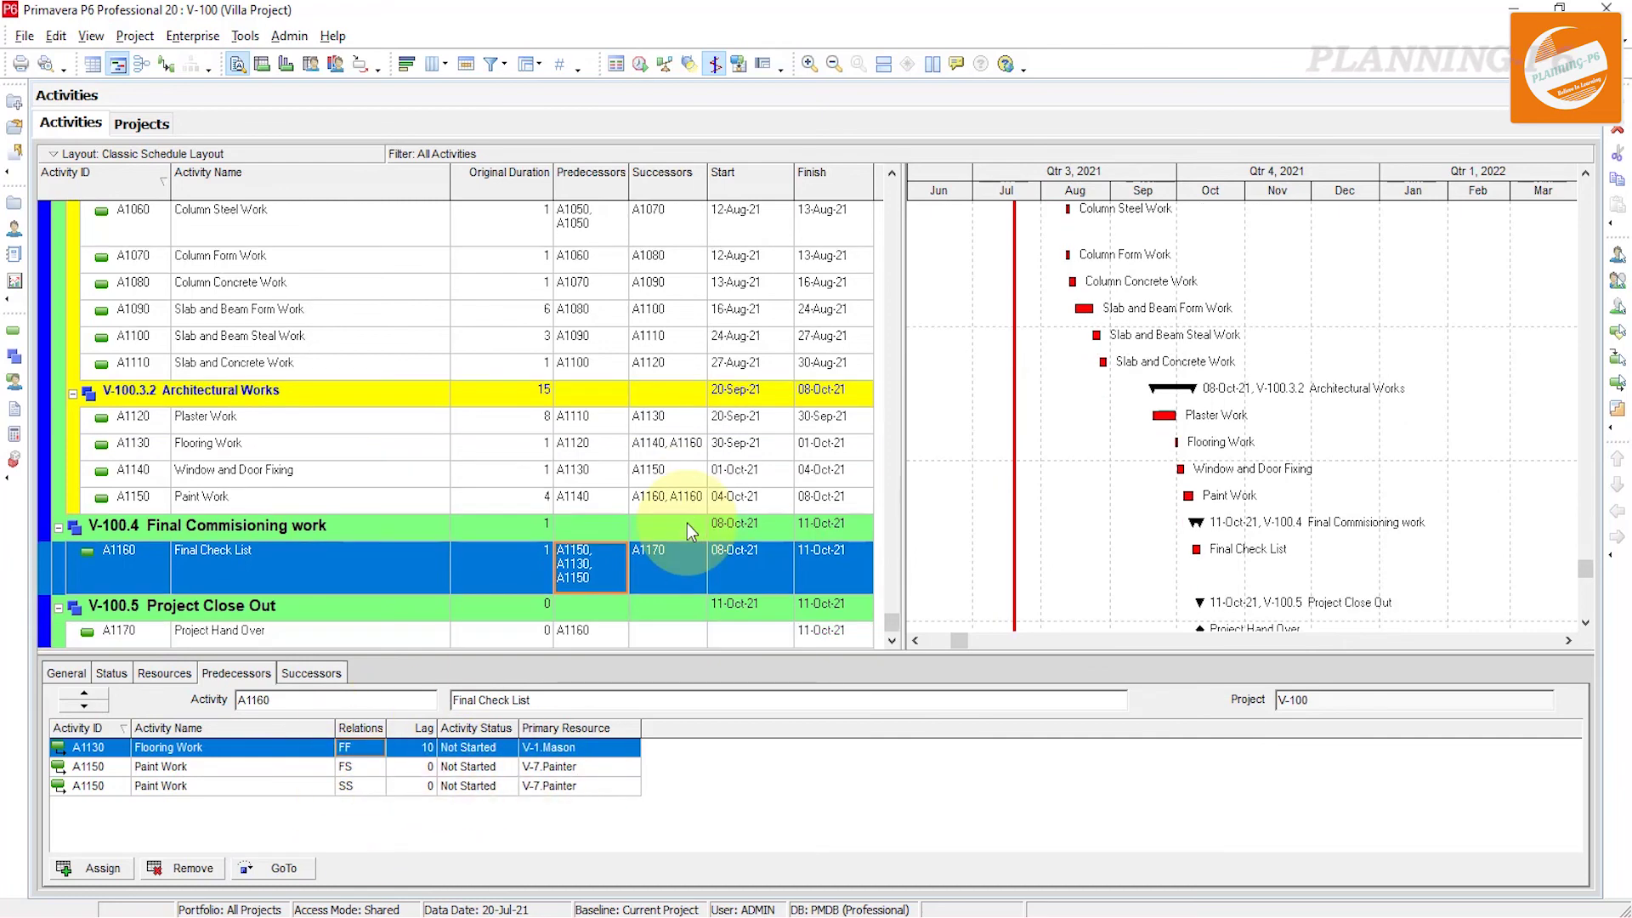
{"action": "left_click", "coordinate": [606, 633]}
{"action": "scroll", "coordinate": [606, 636], "scroll_direction": "down", "scroll_amount": 1}
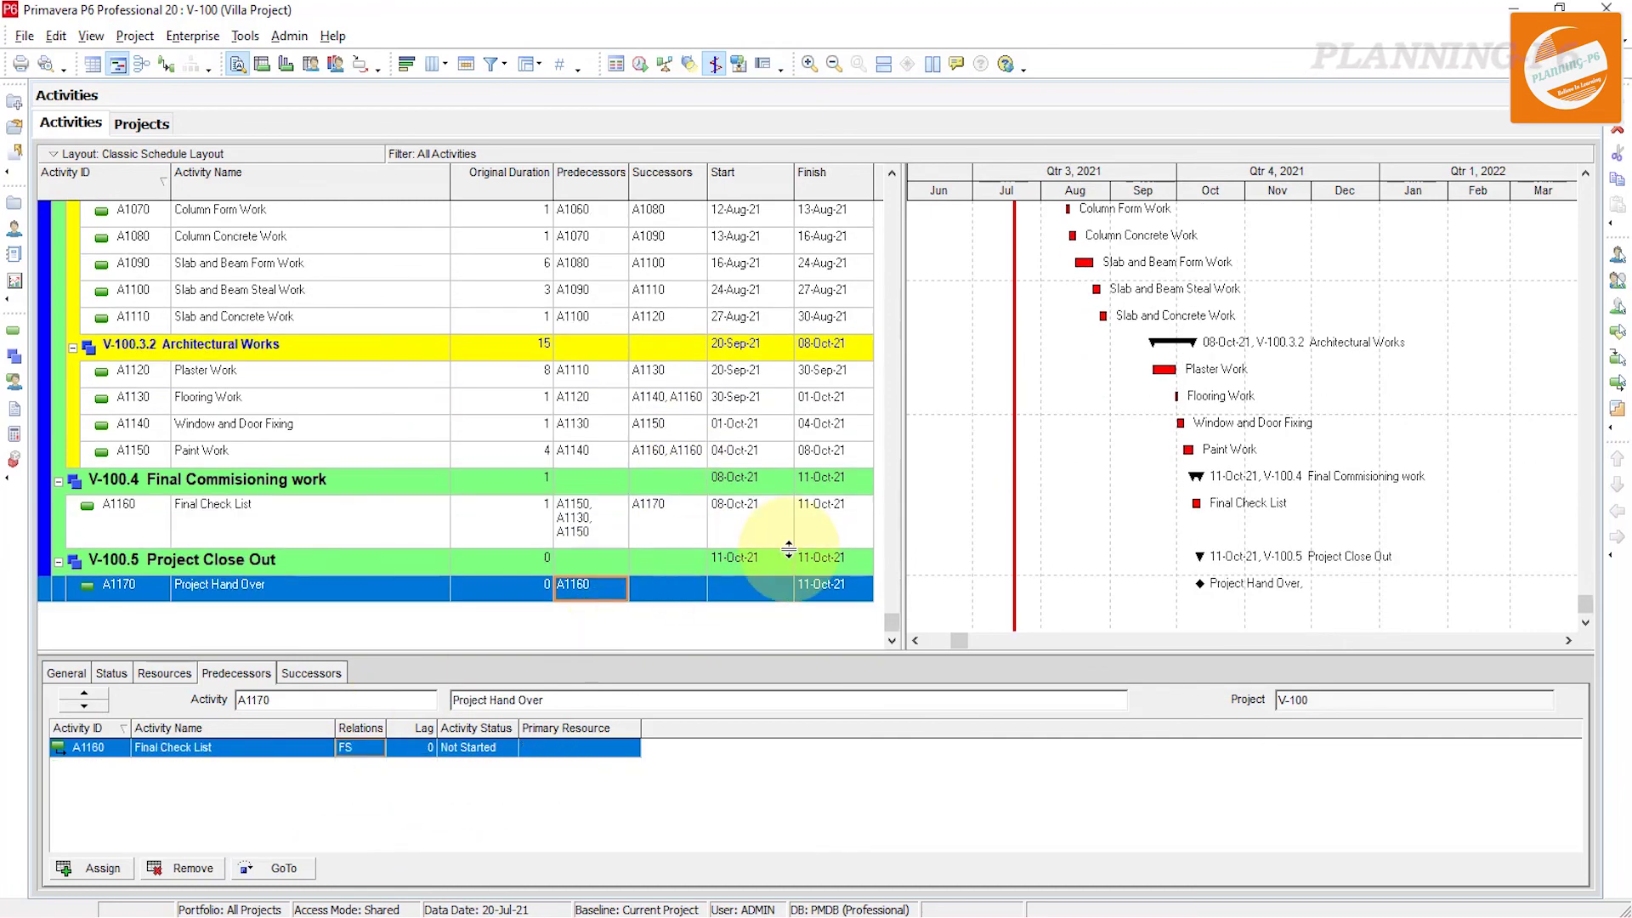
{"action": "scroll", "coordinate": [788, 548], "scroll_direction": "up", "scroll_amount": 1}
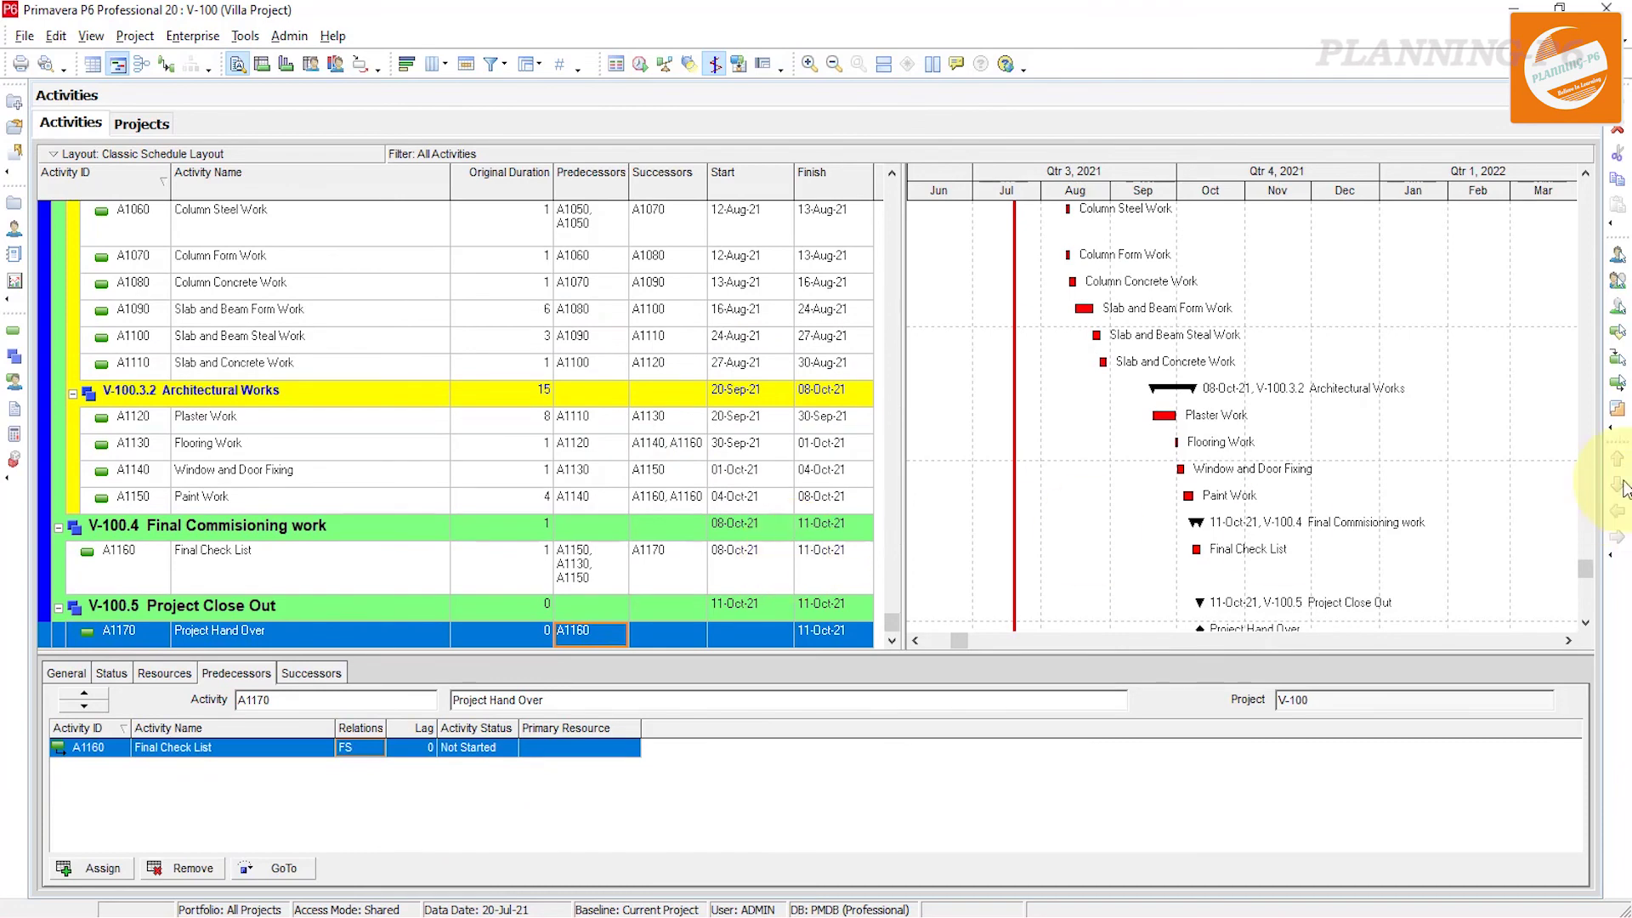